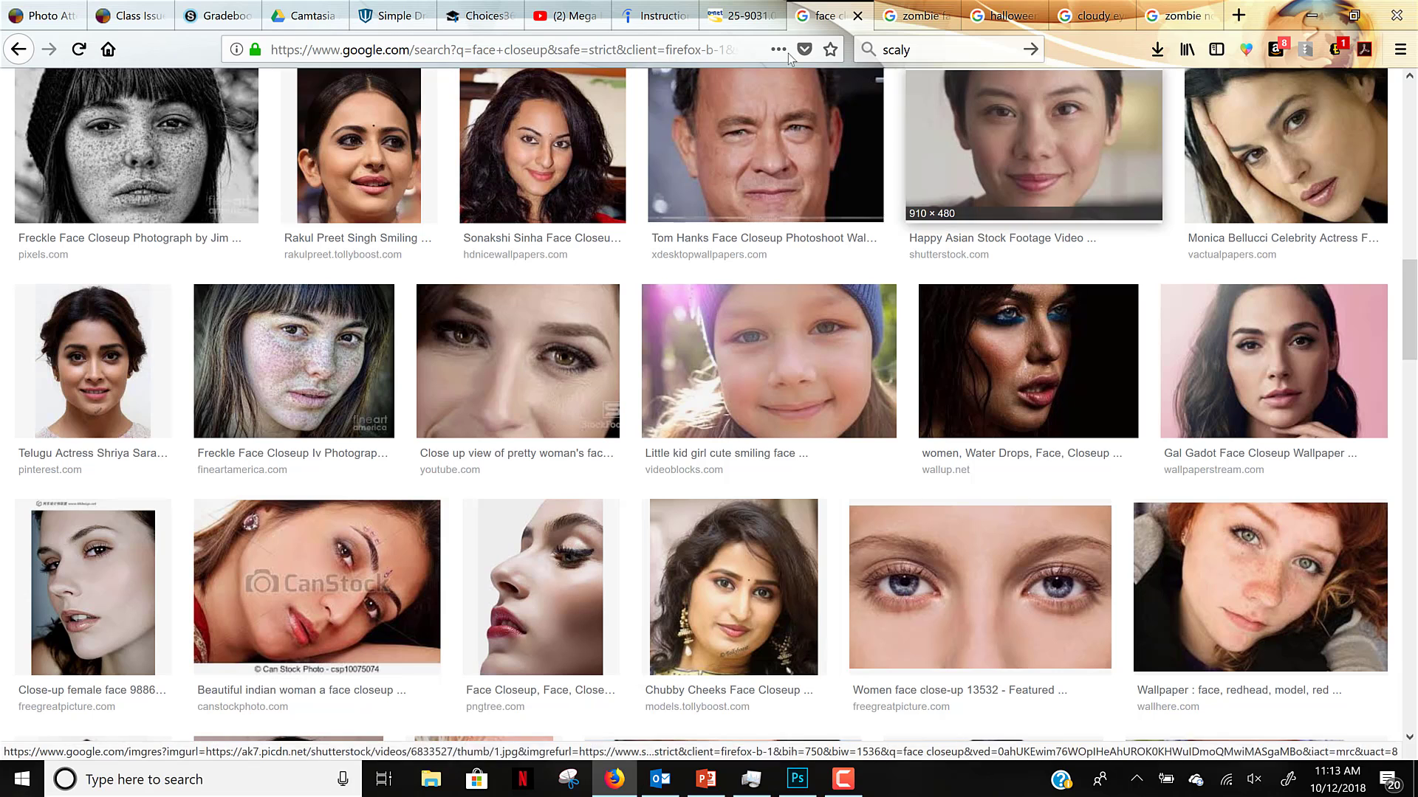
Pick the Gal Gadot face closeup from the image results, open it in Photoshop and fit it on screen.
drag(1409, 310, 1411, 46)
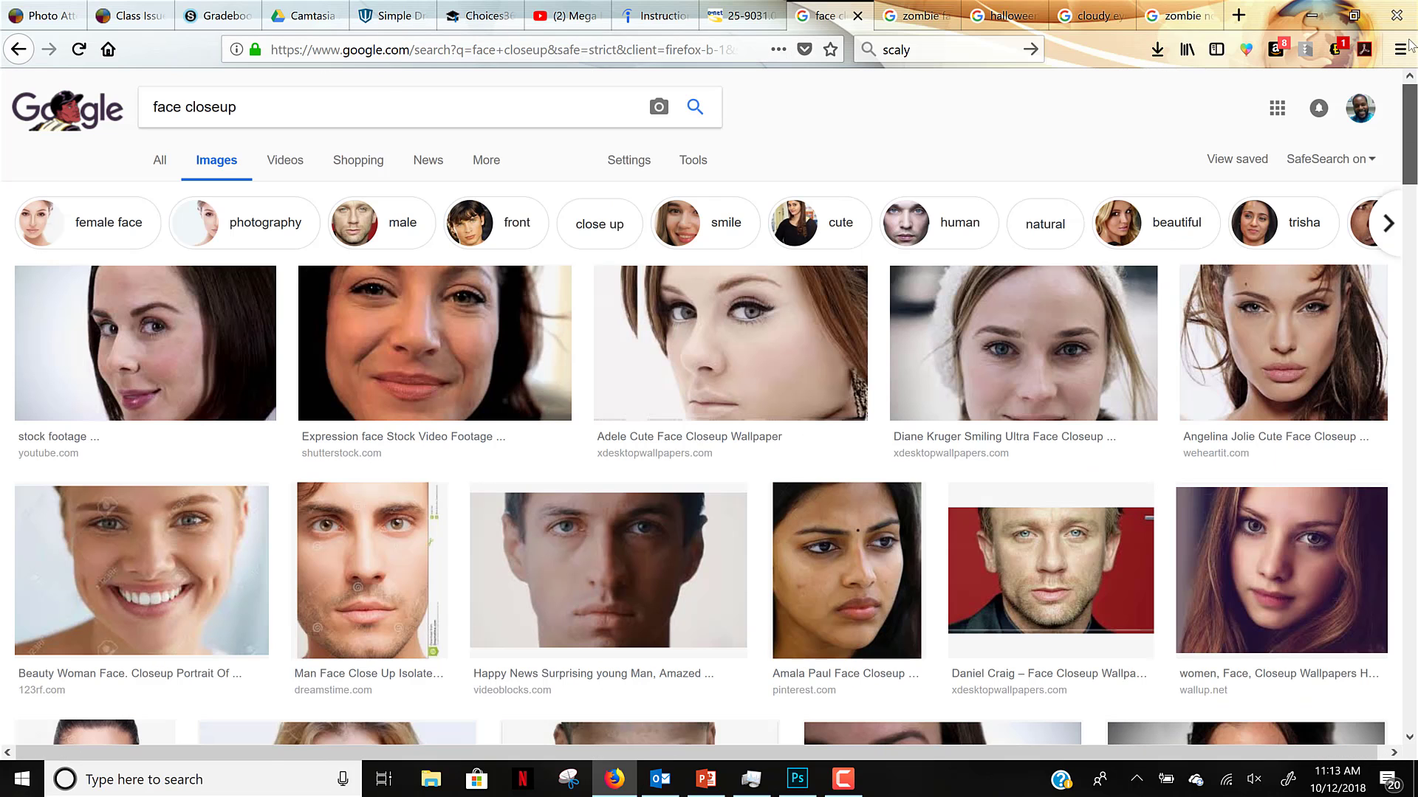
triple_click(206, 107)
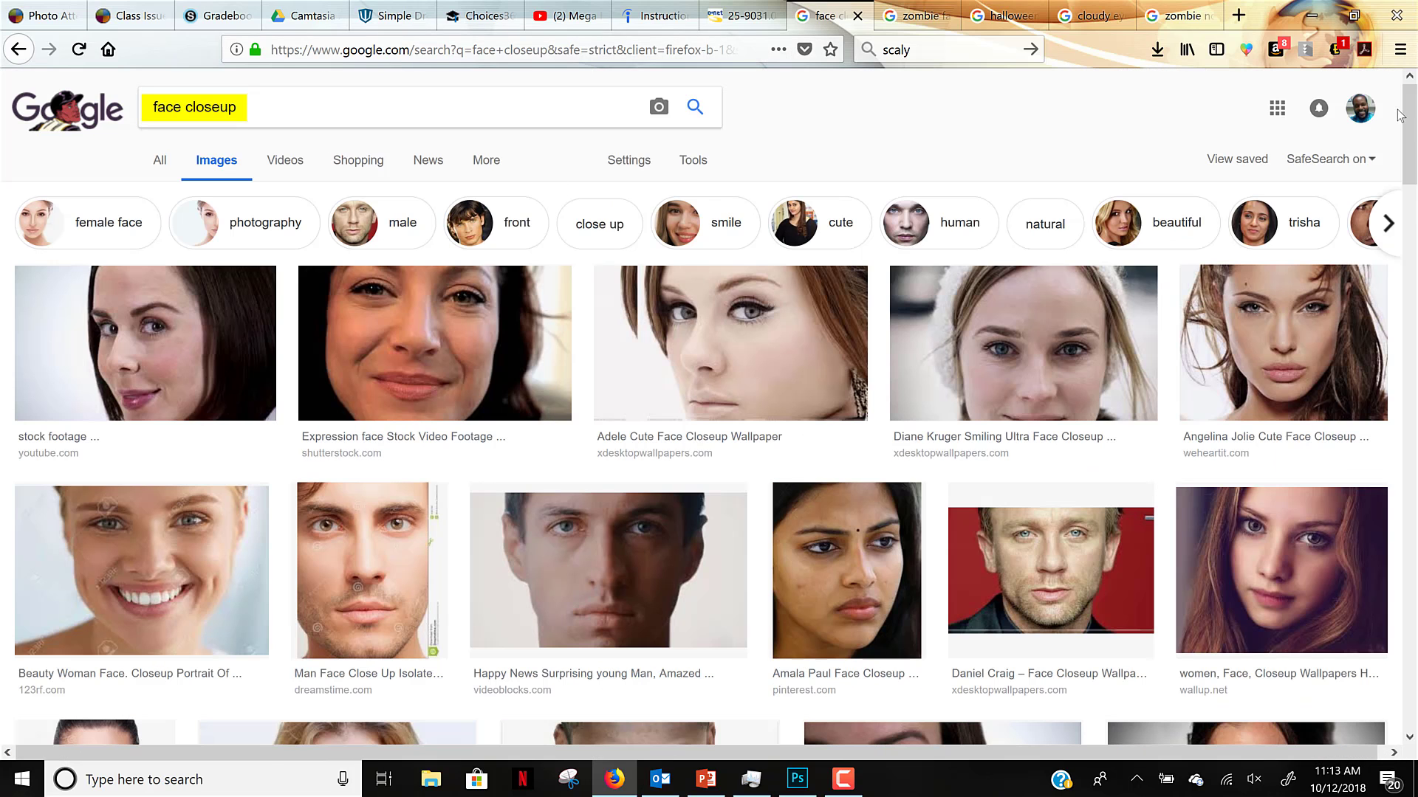
drag(1408, 124, 1413, 288)
click(1273, 436)
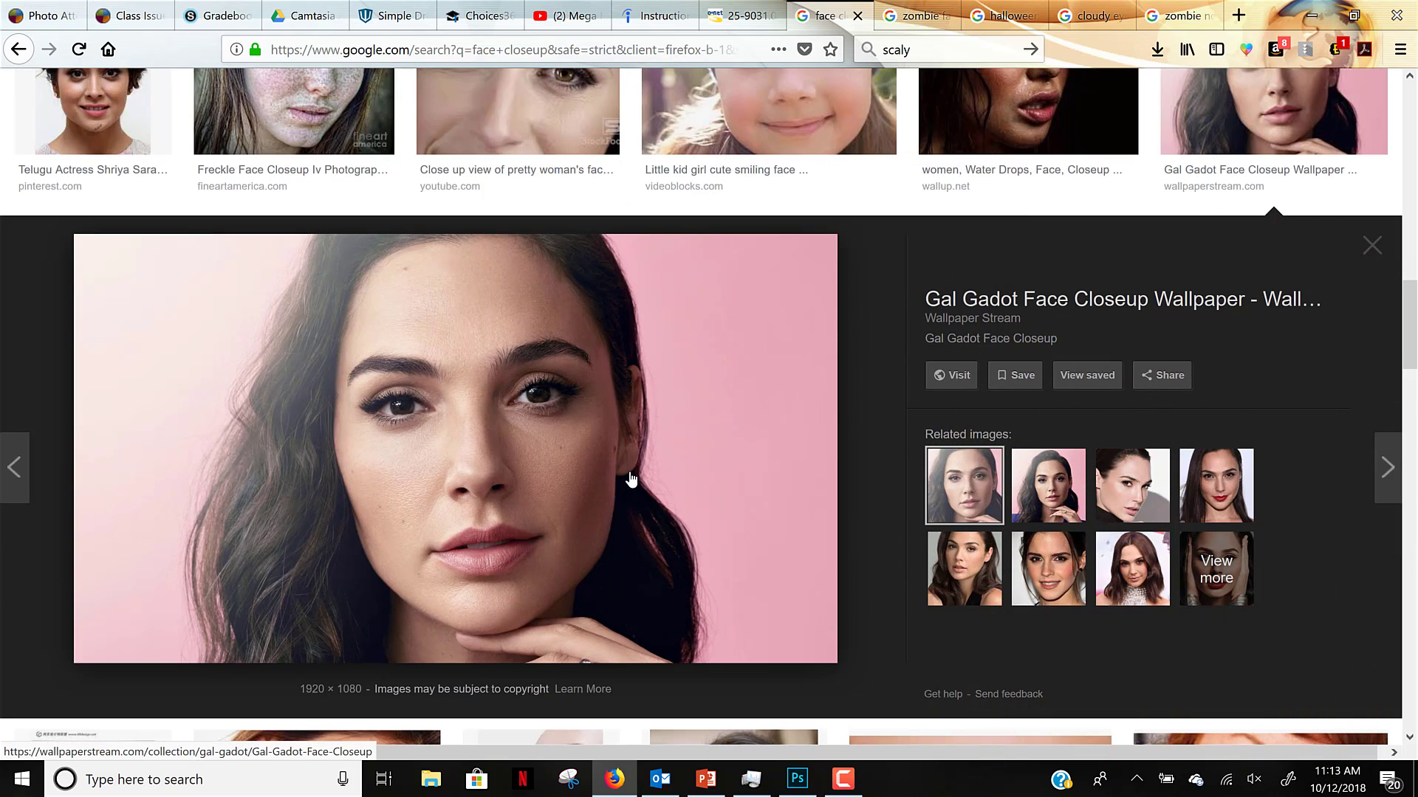
drag(631, 478, 782, 595)
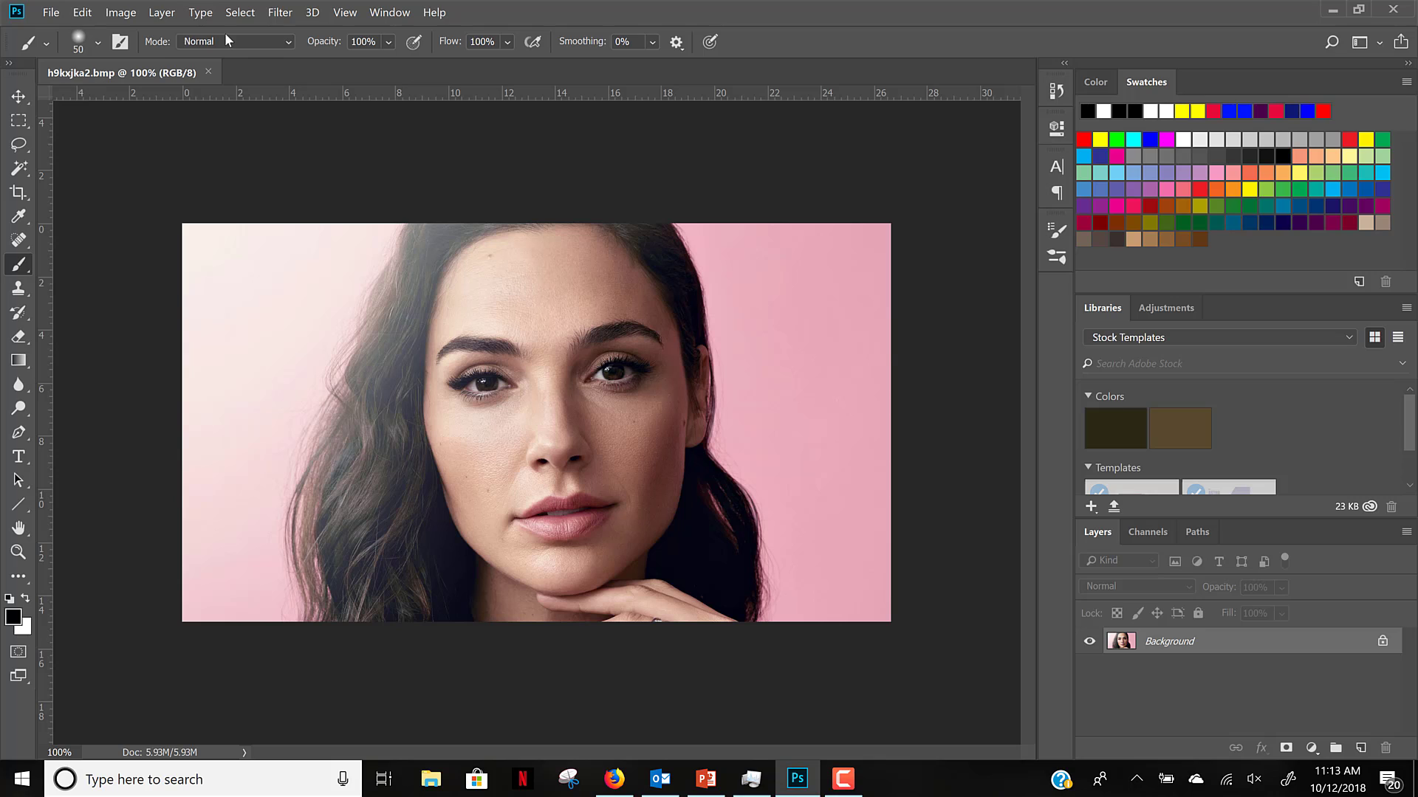
click(344, 14)
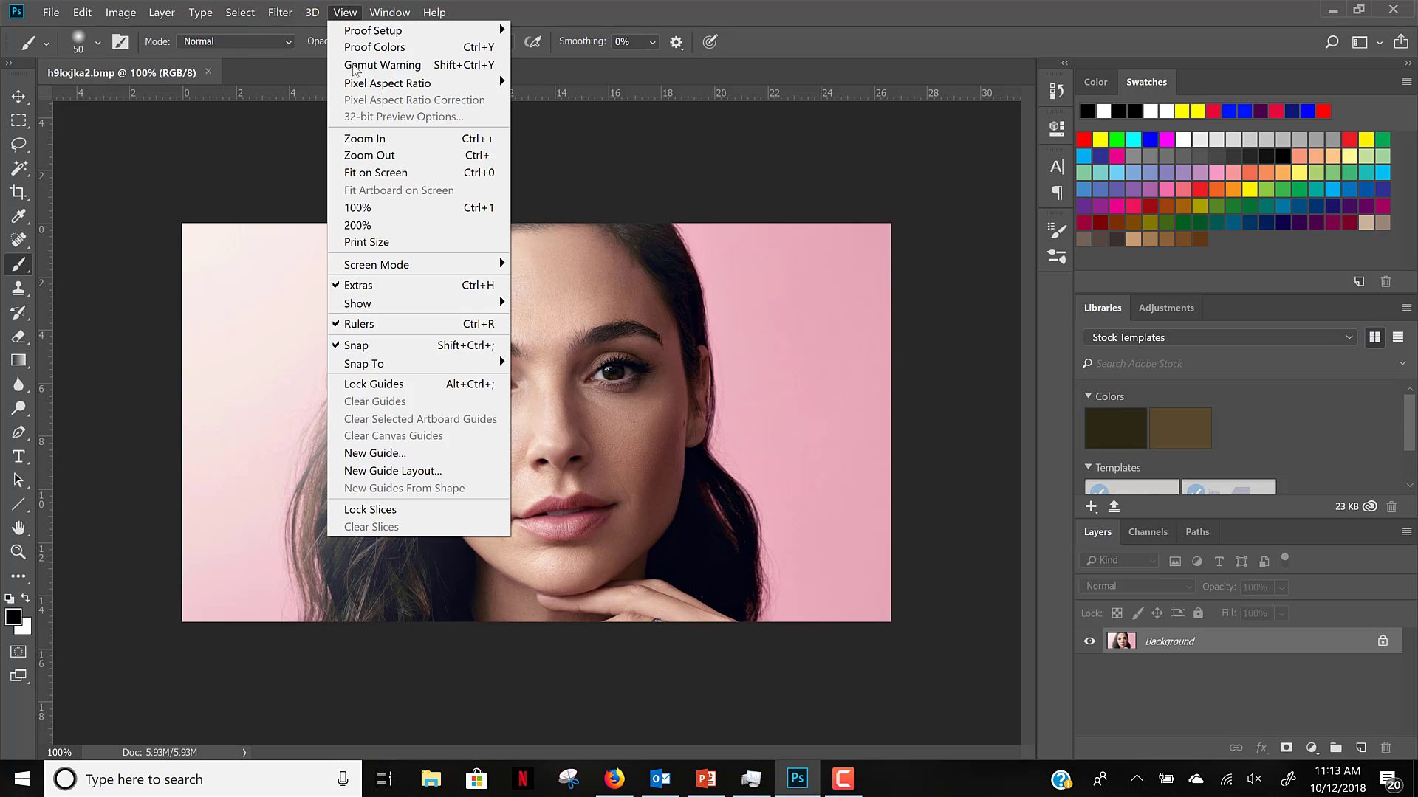
click(382, 174)
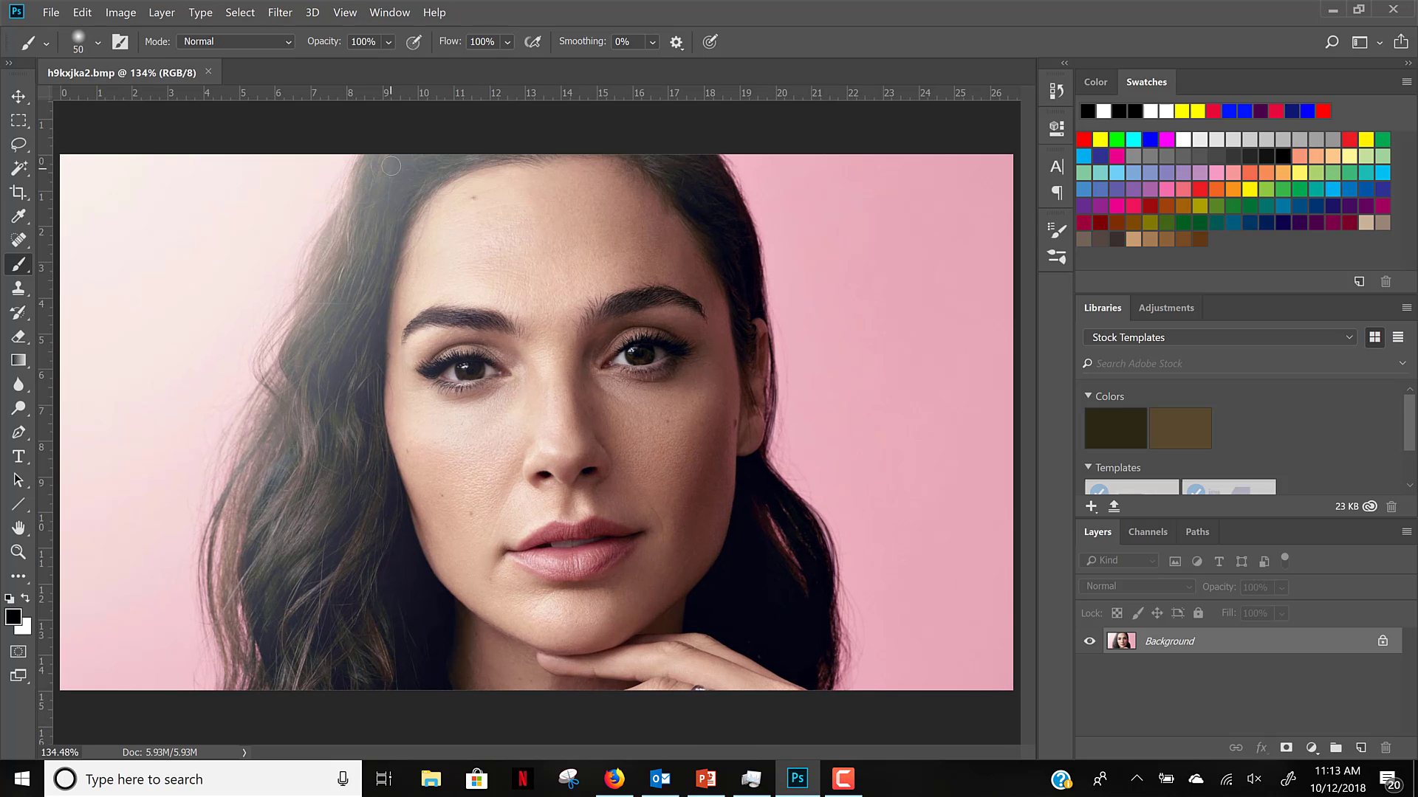
Switch to the browser's zombie face image results and view the Zombie Latex Kit picture at full size.
click(759, 671)
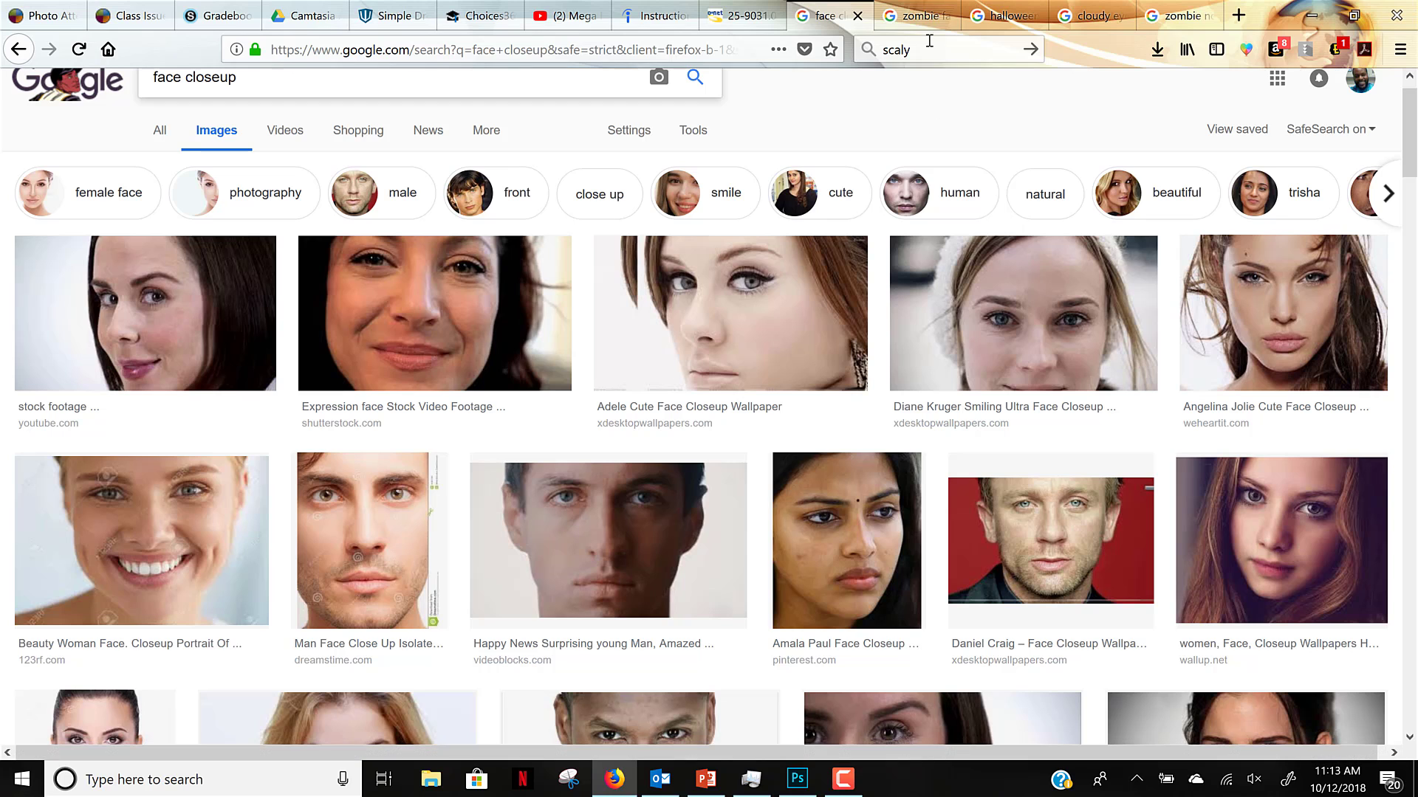
click(914, 18)
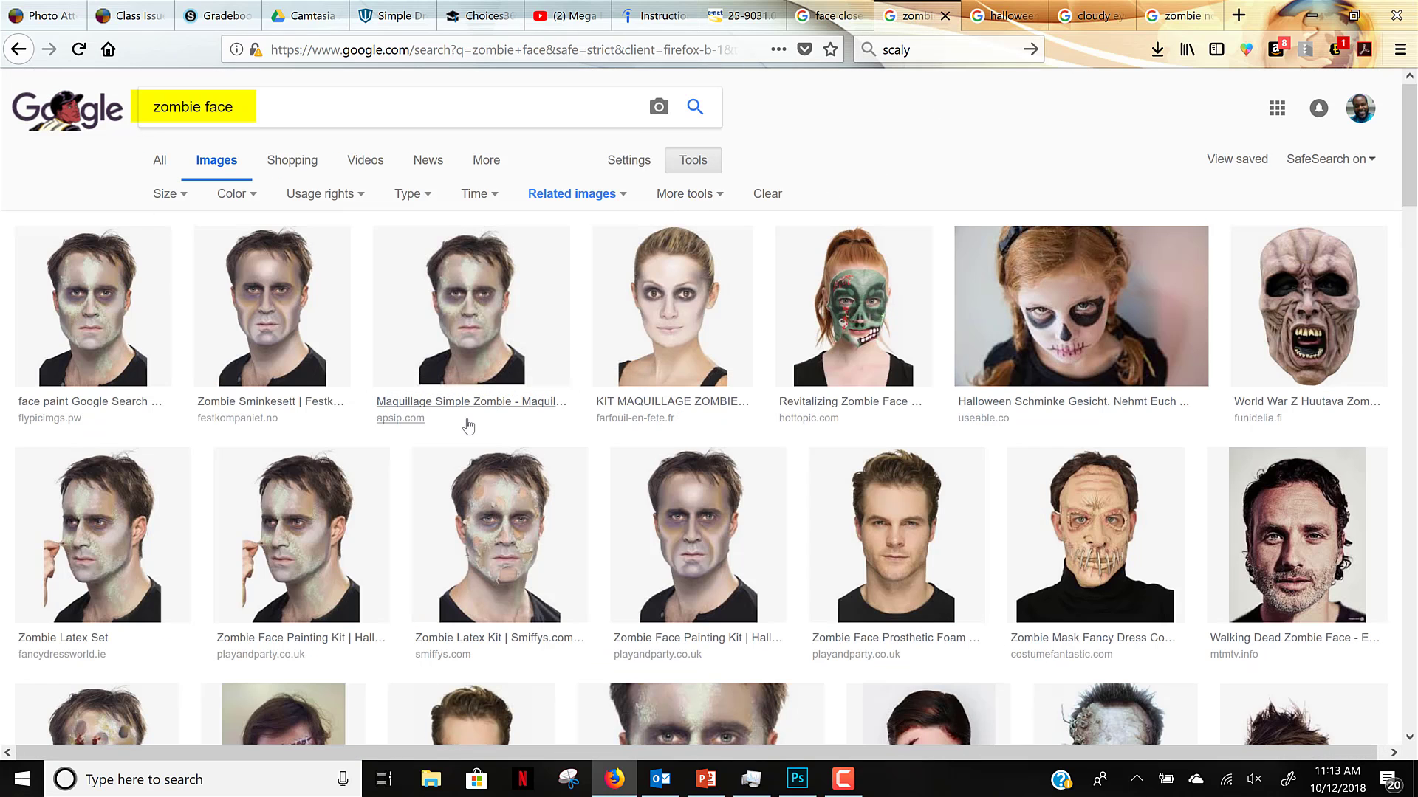
click(502, 530)
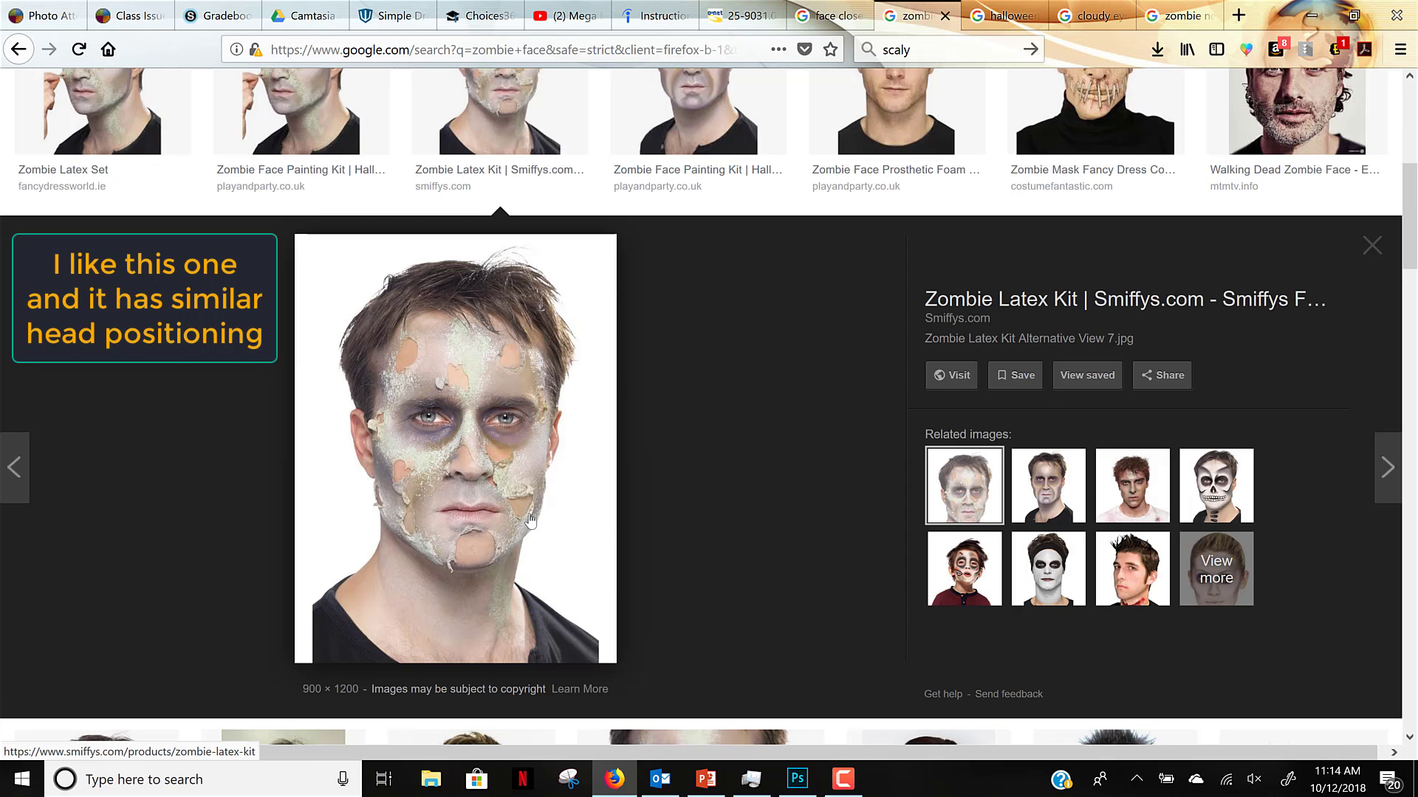
right_click(543, 469)
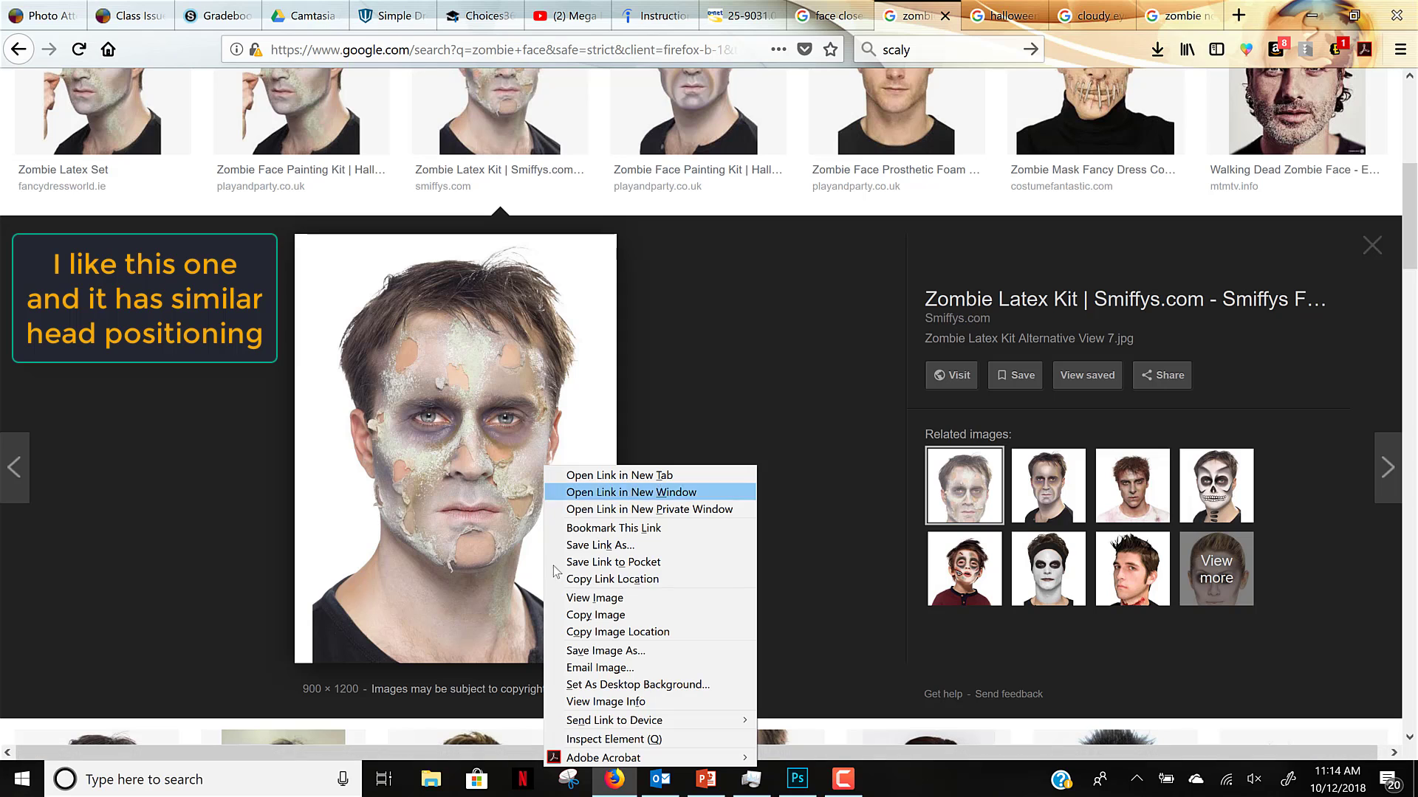
click(583, 598)
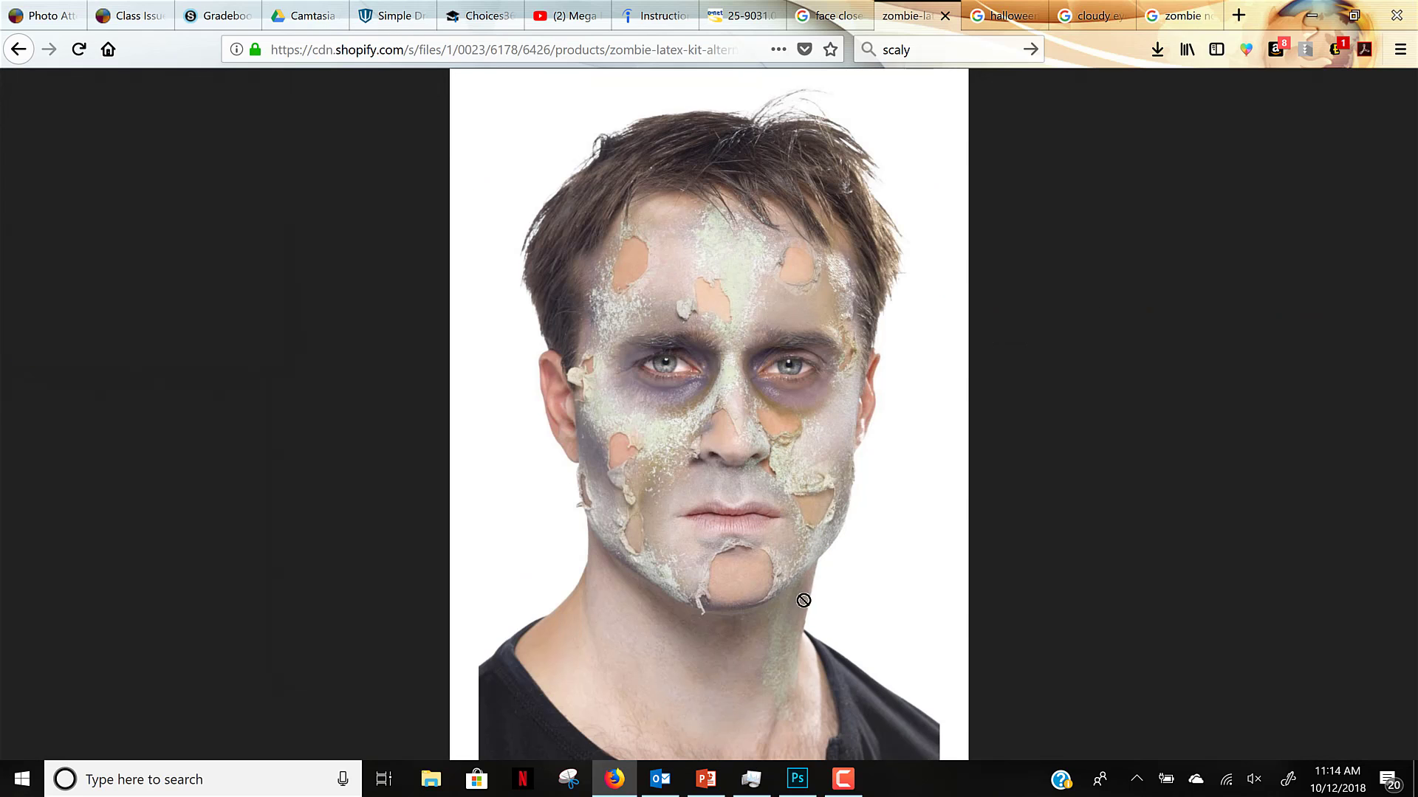
Bring the zombie picture into the Photoshop portrait as a layer and scale it down to about 70%.
click(796, 777)
drag(793, 747, 620, 448)
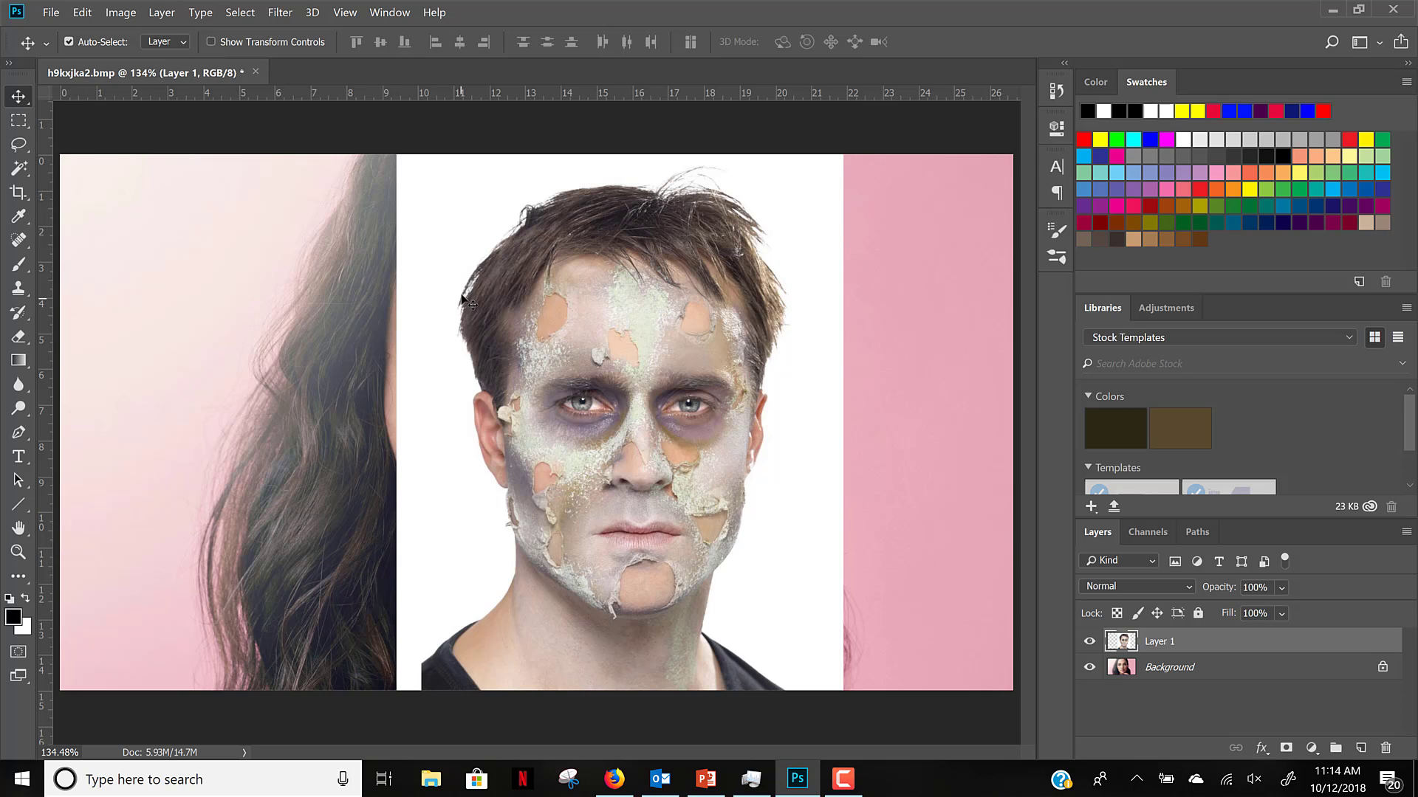
key(ctrl+t)
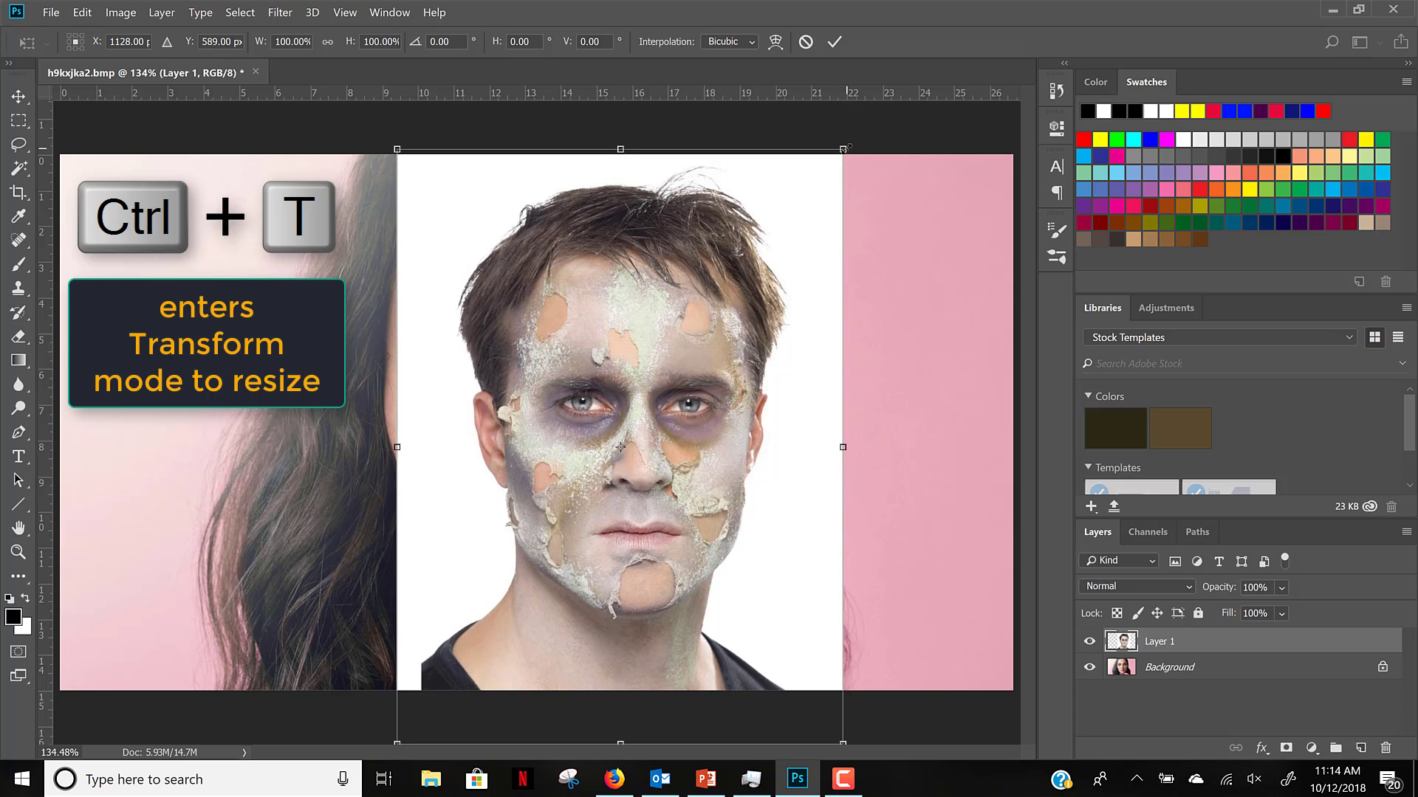
drag(845, 148, 710, 325)
drag(597, 484, 652, 361)
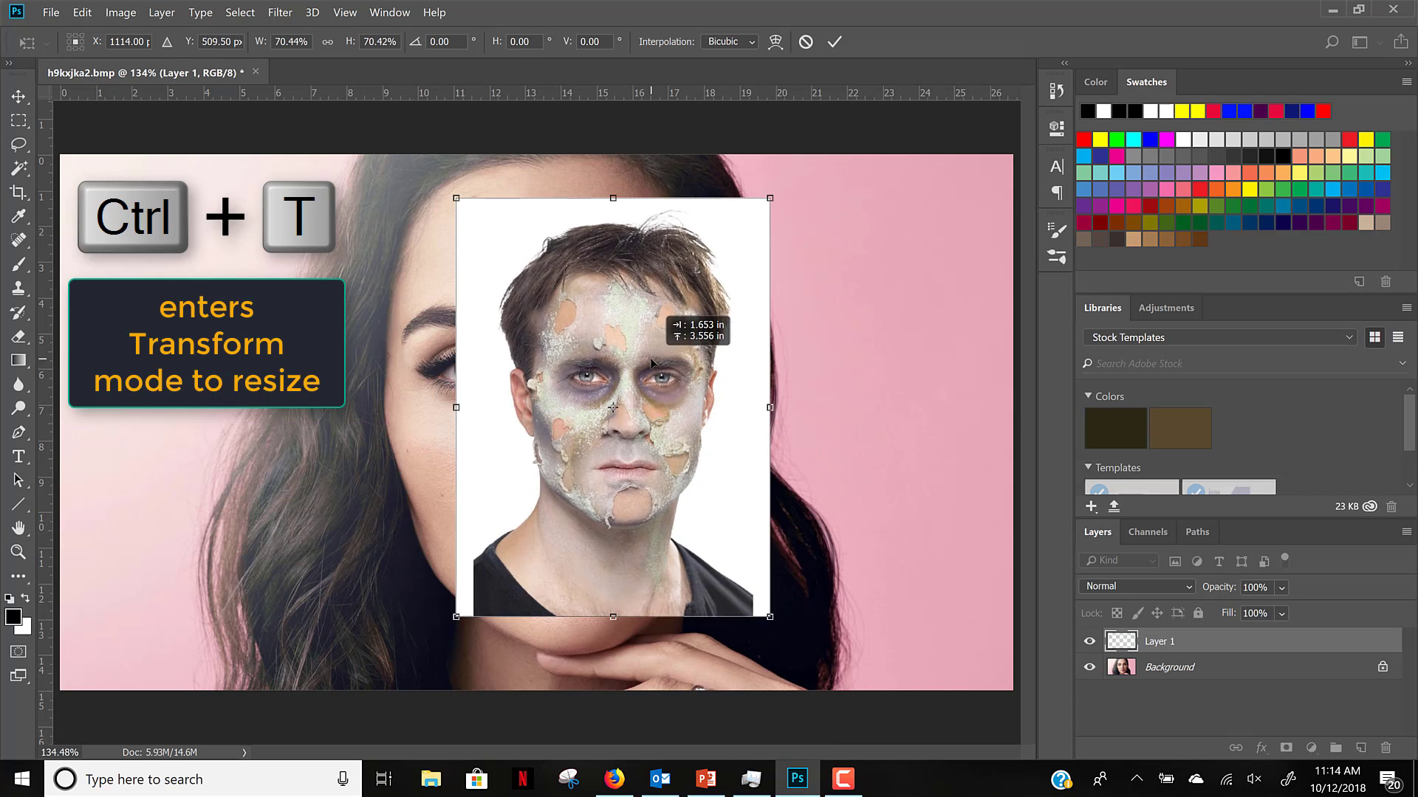
key(Return)
Select the white background around the zombie man with the Magic Wand, delete it and clear the selection.
click(18, 169)
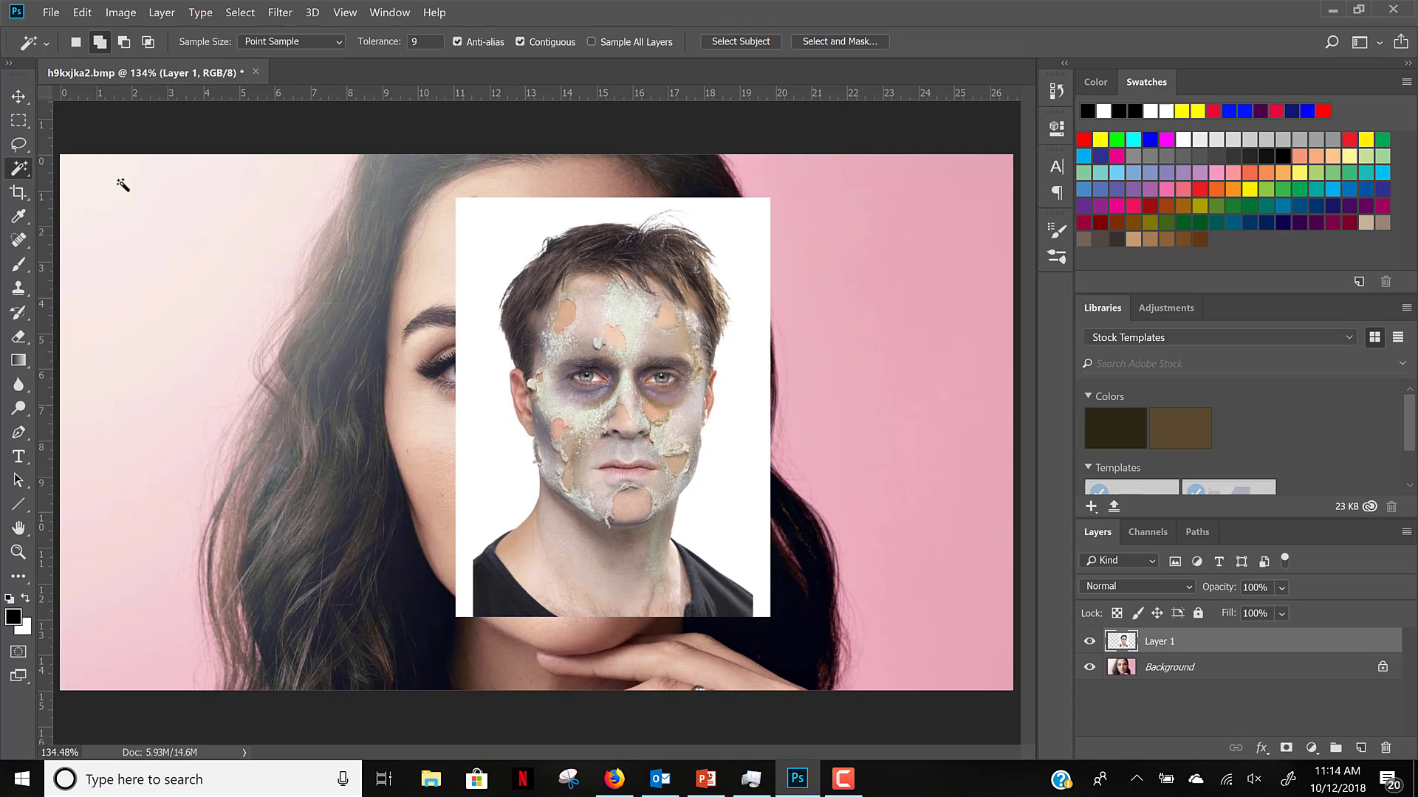
click(477, 240)
key(Delete)
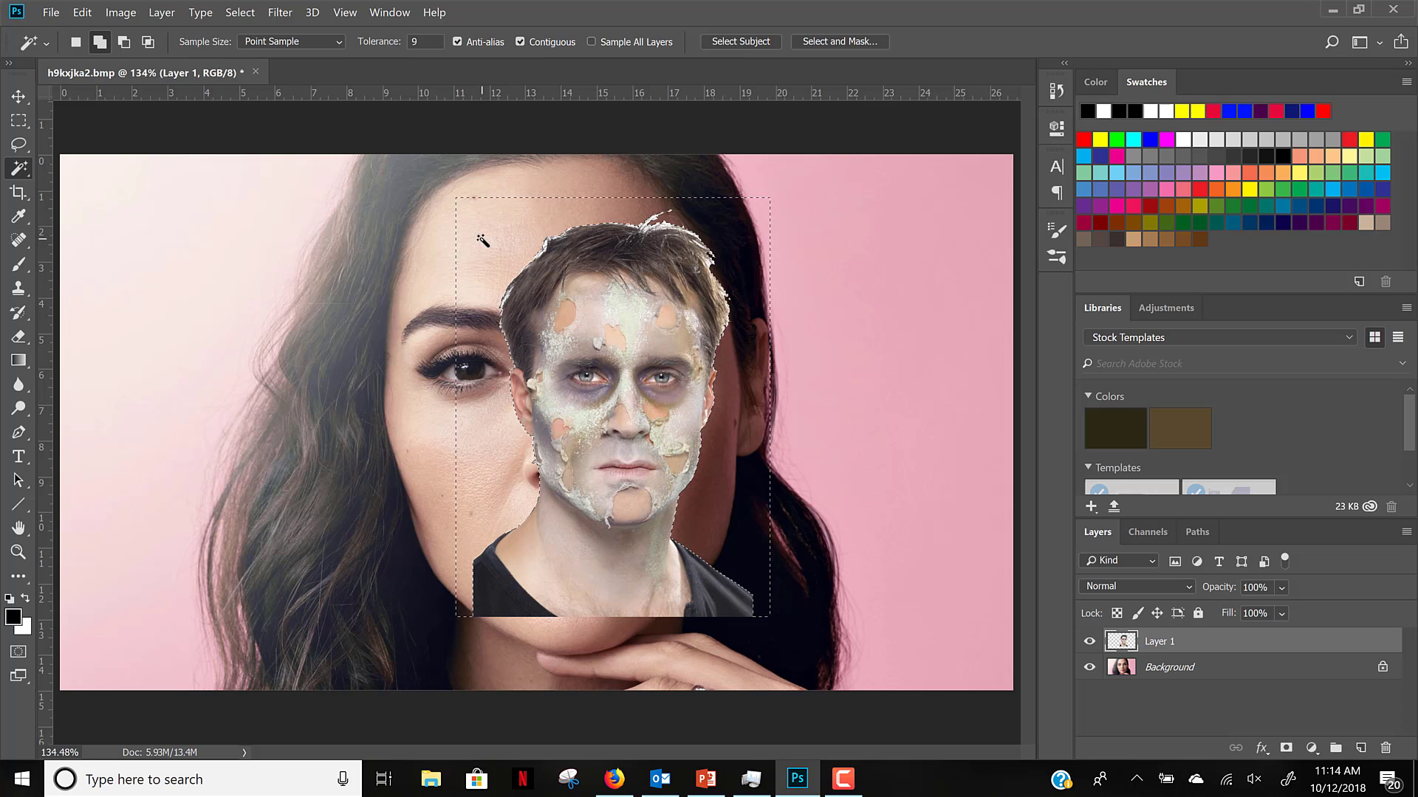
key(ctrl+d)
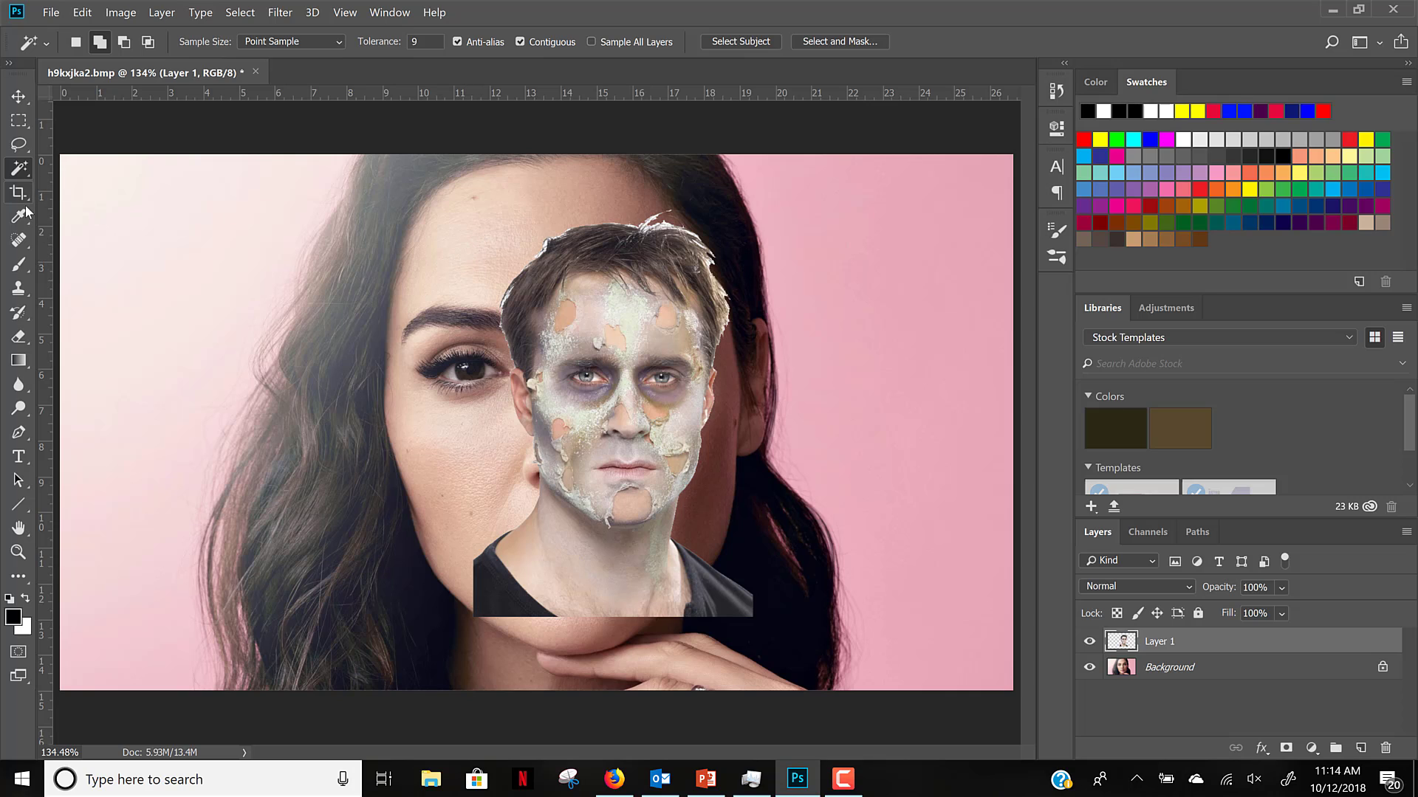
Erase the zombie man's shirt, shoulders and lower neck using the Eraser at size 175.
click(19, 337)
key(bracketleft)
key(bracketleft)
key(bracketleft)
key(bracketleft)
key(bracketleft)
key(bracketleft)
key(bracketleft)
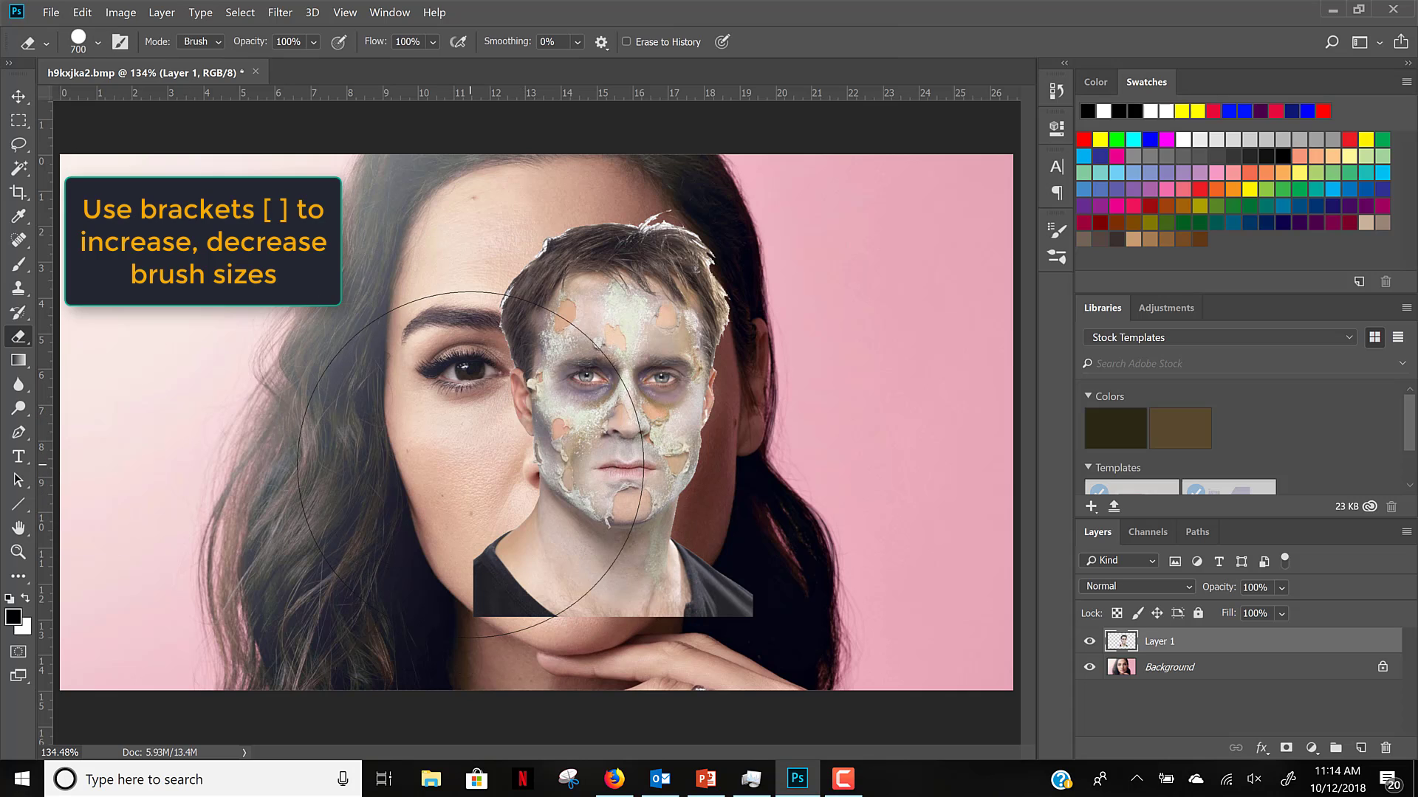
mouse_move(473, 583)
mouse_down()
mouse_move(574, 615)
mouse_move(479, 538)
mouse_move(655, 615)
mouse_move(737, 558)
mouse_move(621, 587)
mouse_move(565, 581)
mouse_move(491, 544)
mouse_up()
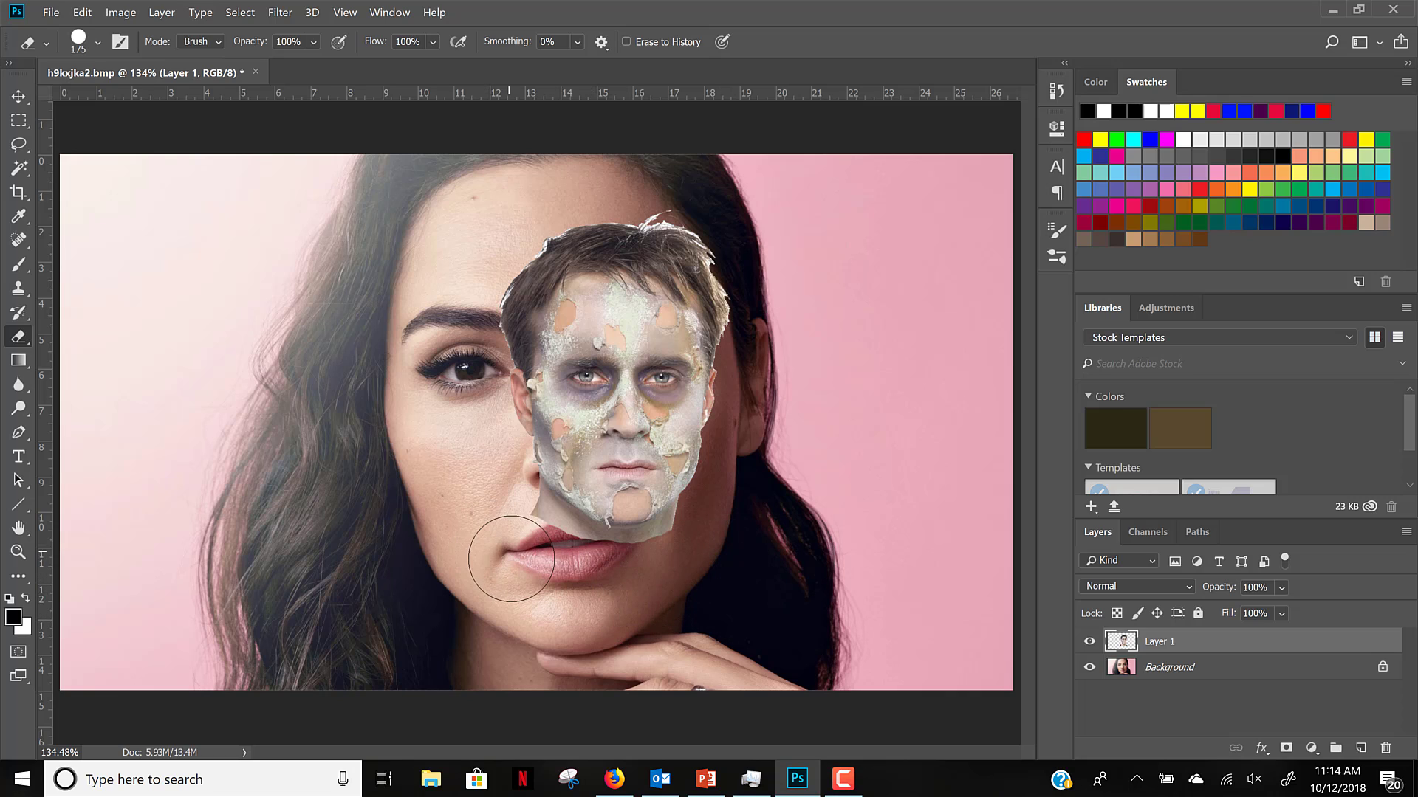
Free-transform the zombie head, moving it over the woman's face and enlarging it to about 190%.
click(19, 97)
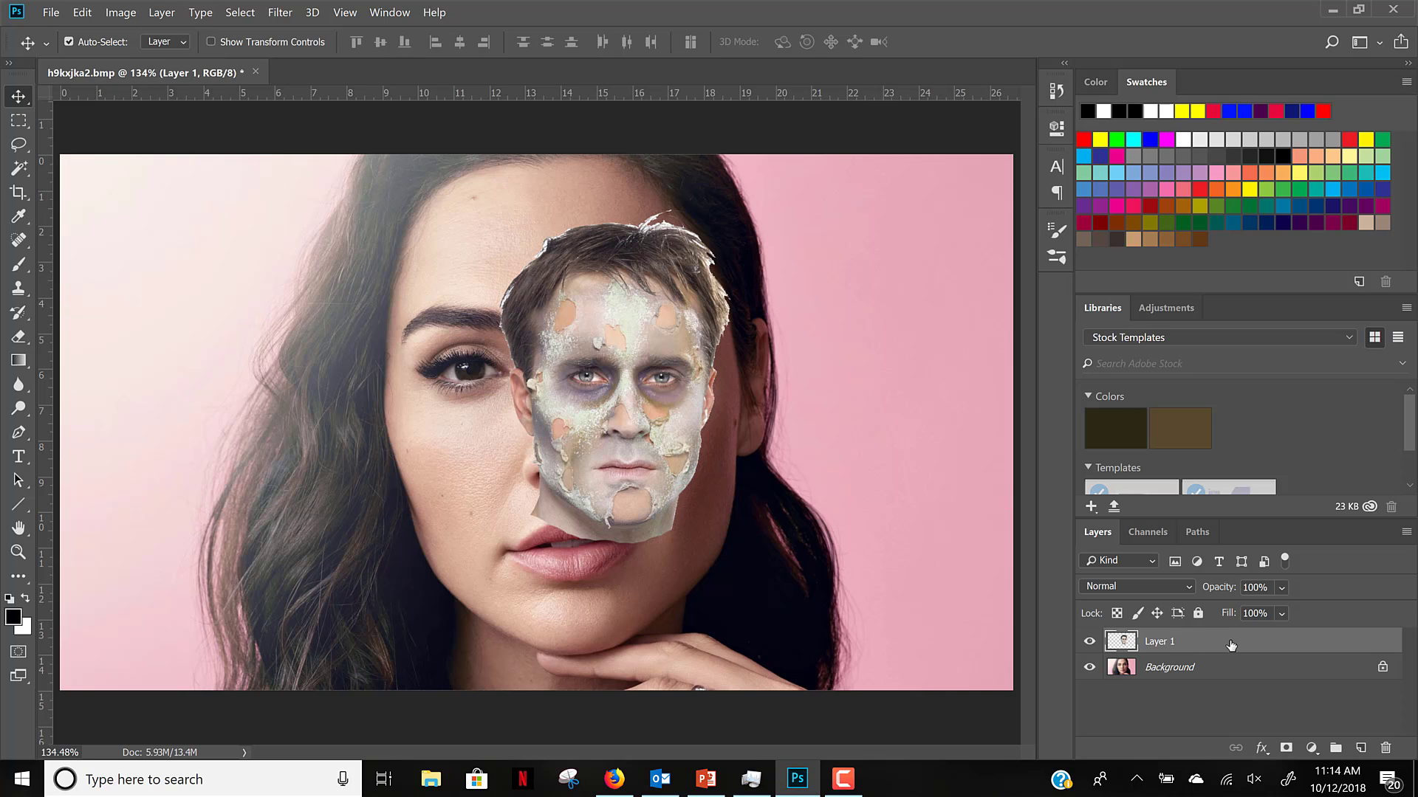
key(ctrl+t)
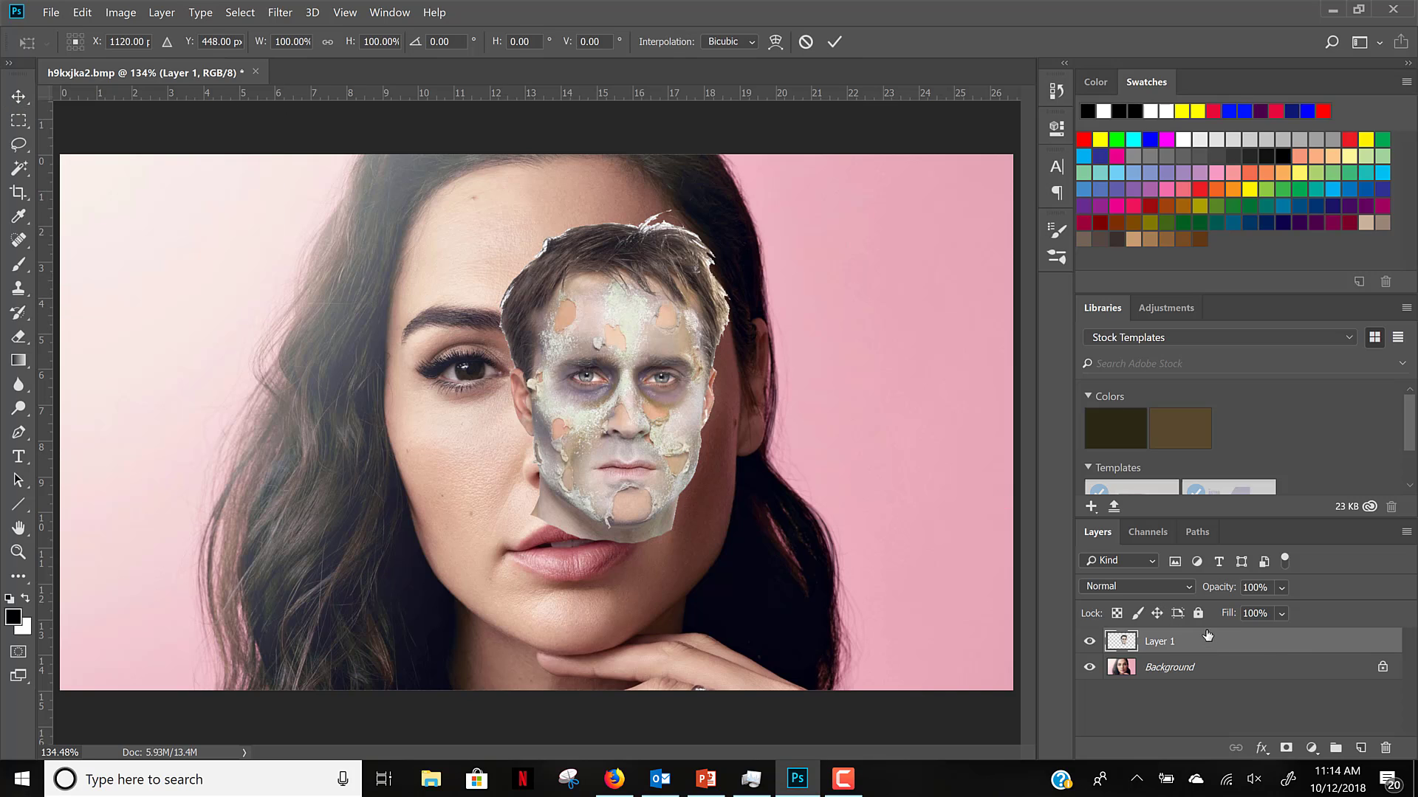
drag(652, 323, 449, 464)
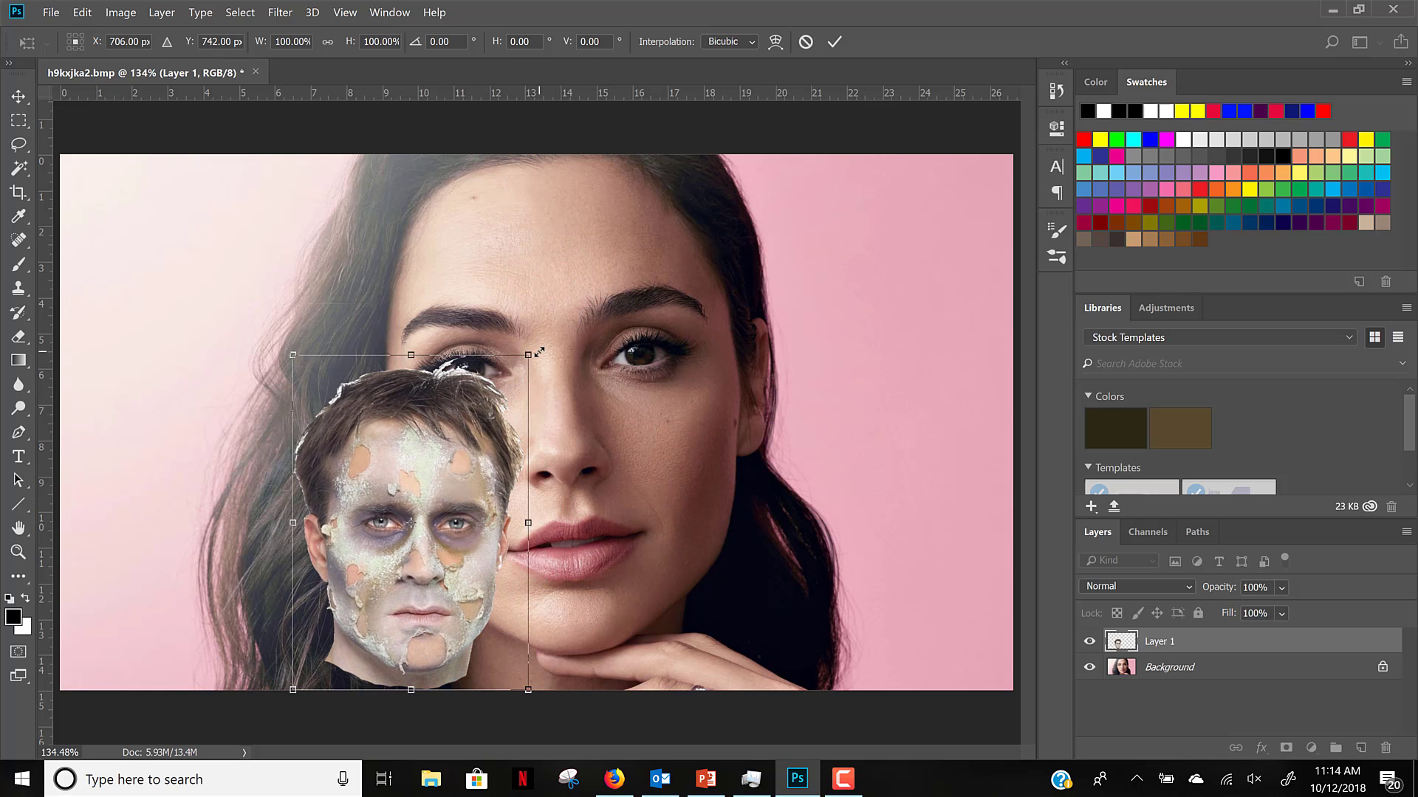
drag(677, 296, 988, 225)
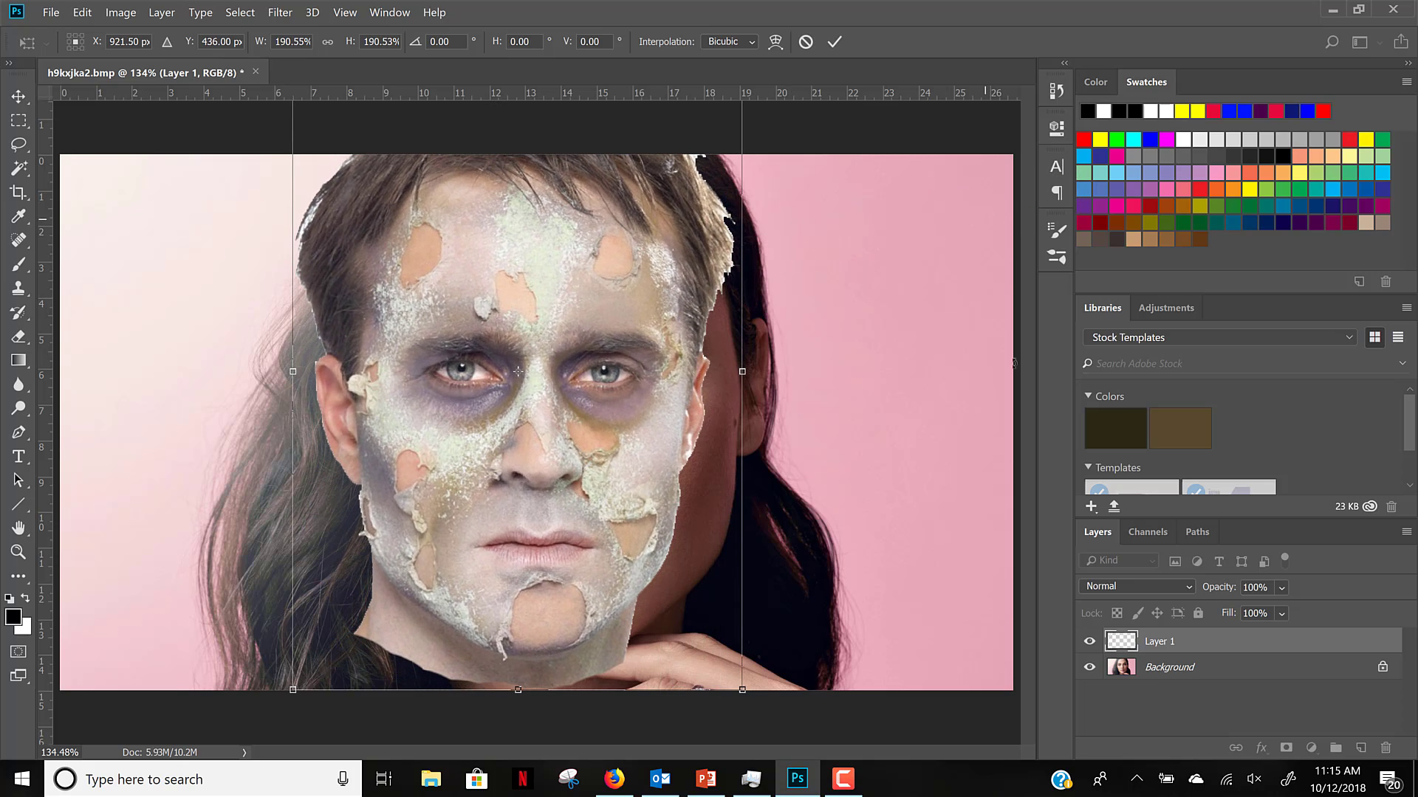
Lower the zombie layer's opacity to 57%, then scale it to about 218% and rotate it to about -6.15°.
drag(1218, 589, 1182, 593)
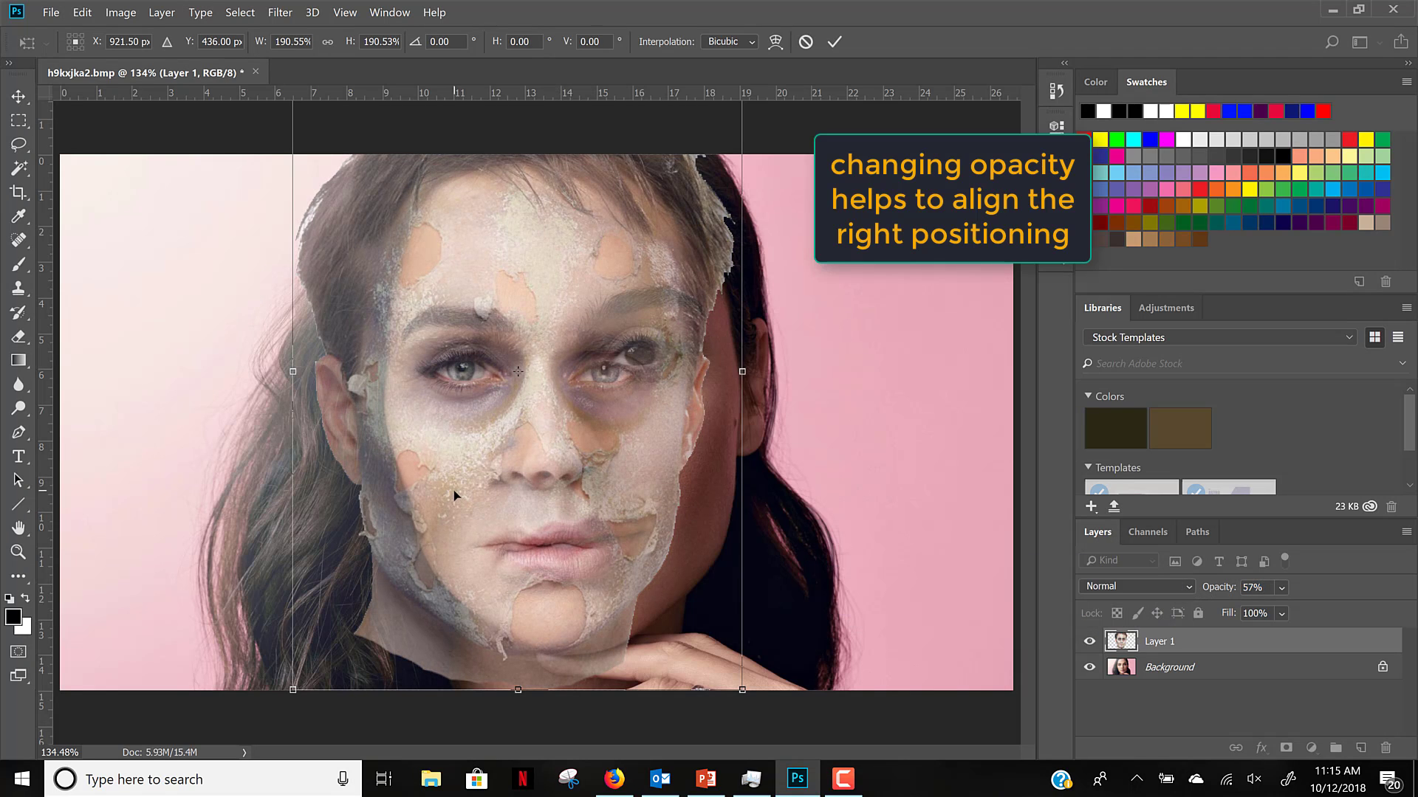
drag(454, 495, 480, 475)
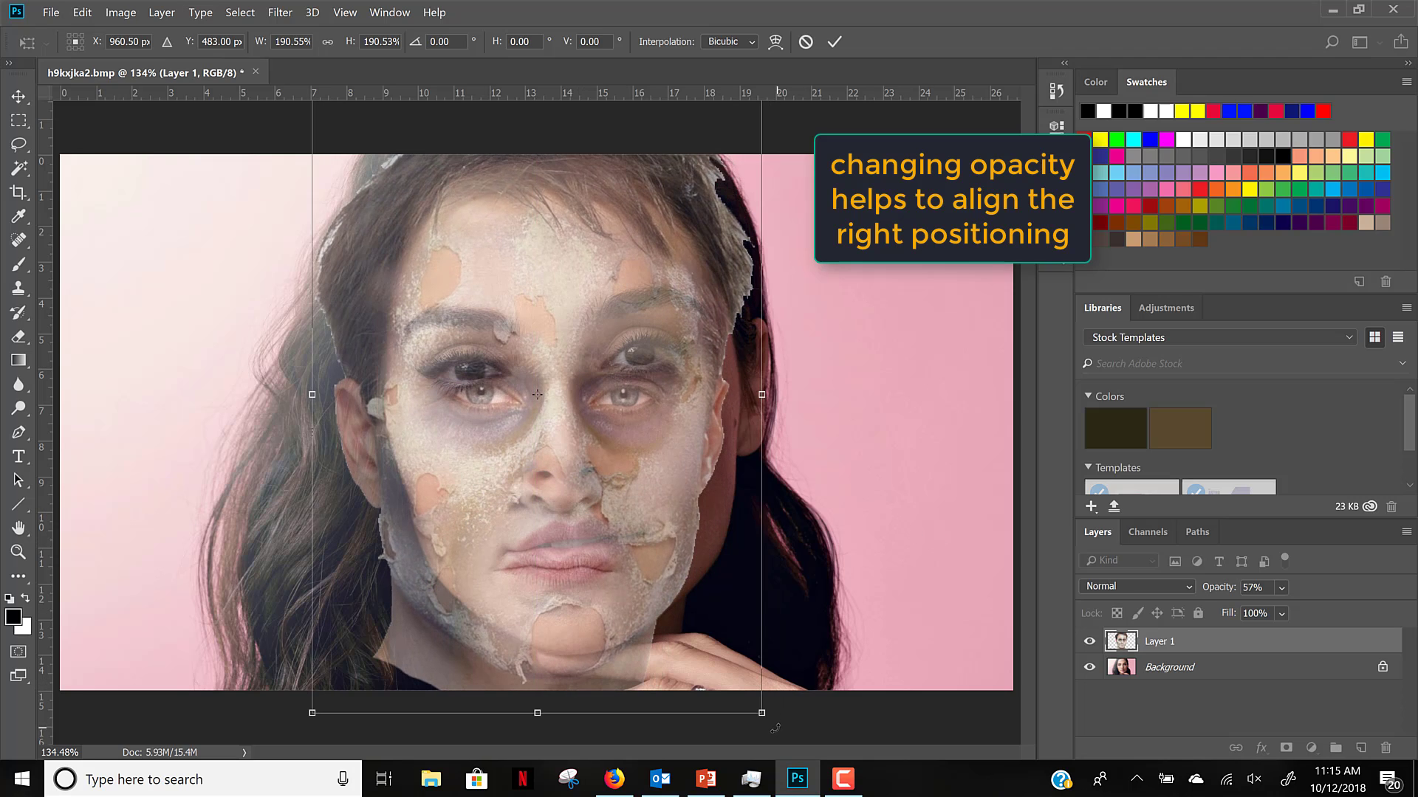
drag(762, 714, 887, 784)
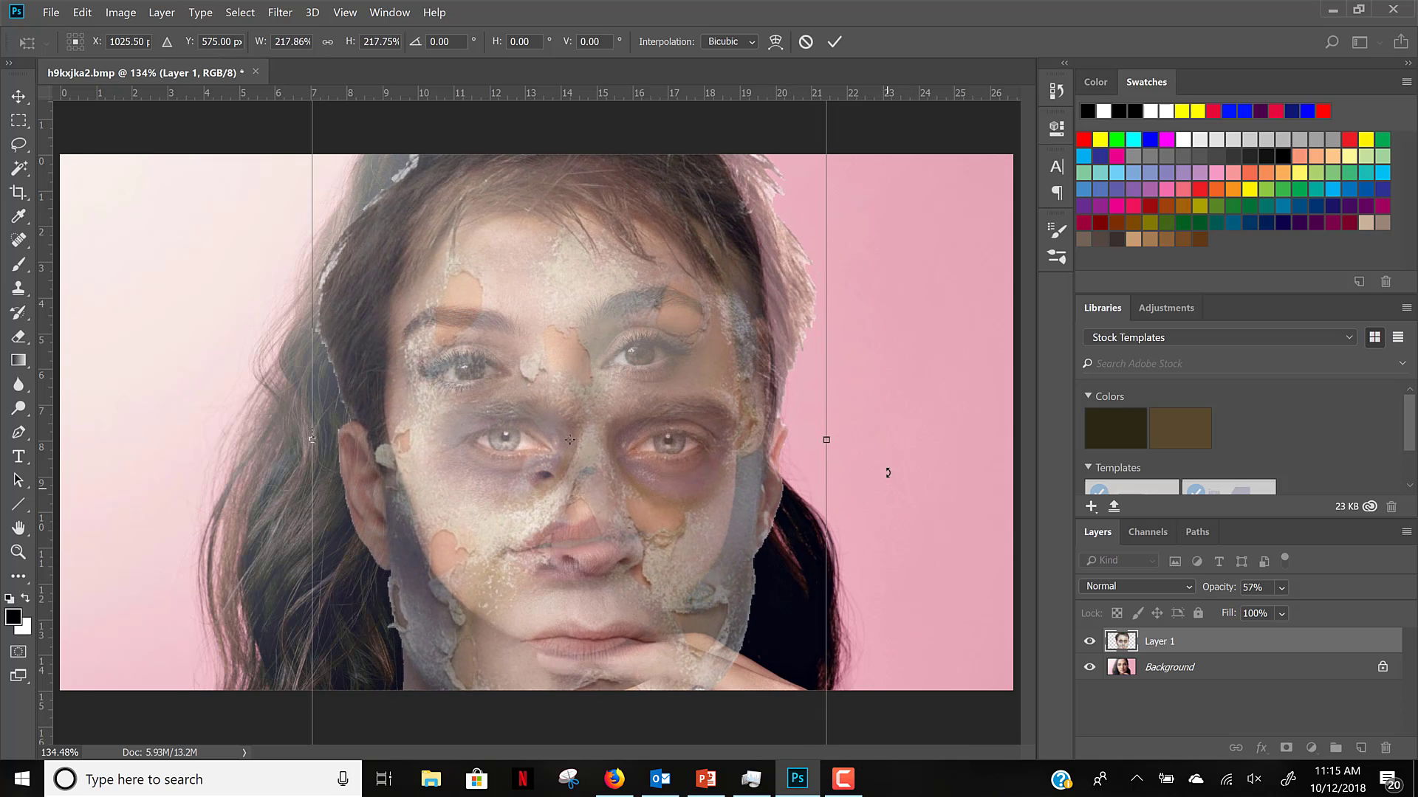
drag(873, 425, 870, 393)
Move and nudge the zombie face so its eyes, nose and mouth align with the woman's, and apply the transform.
drag(650, 516, 610, 437)
key(Down)
key(Down)
key(Down)
key(Down)
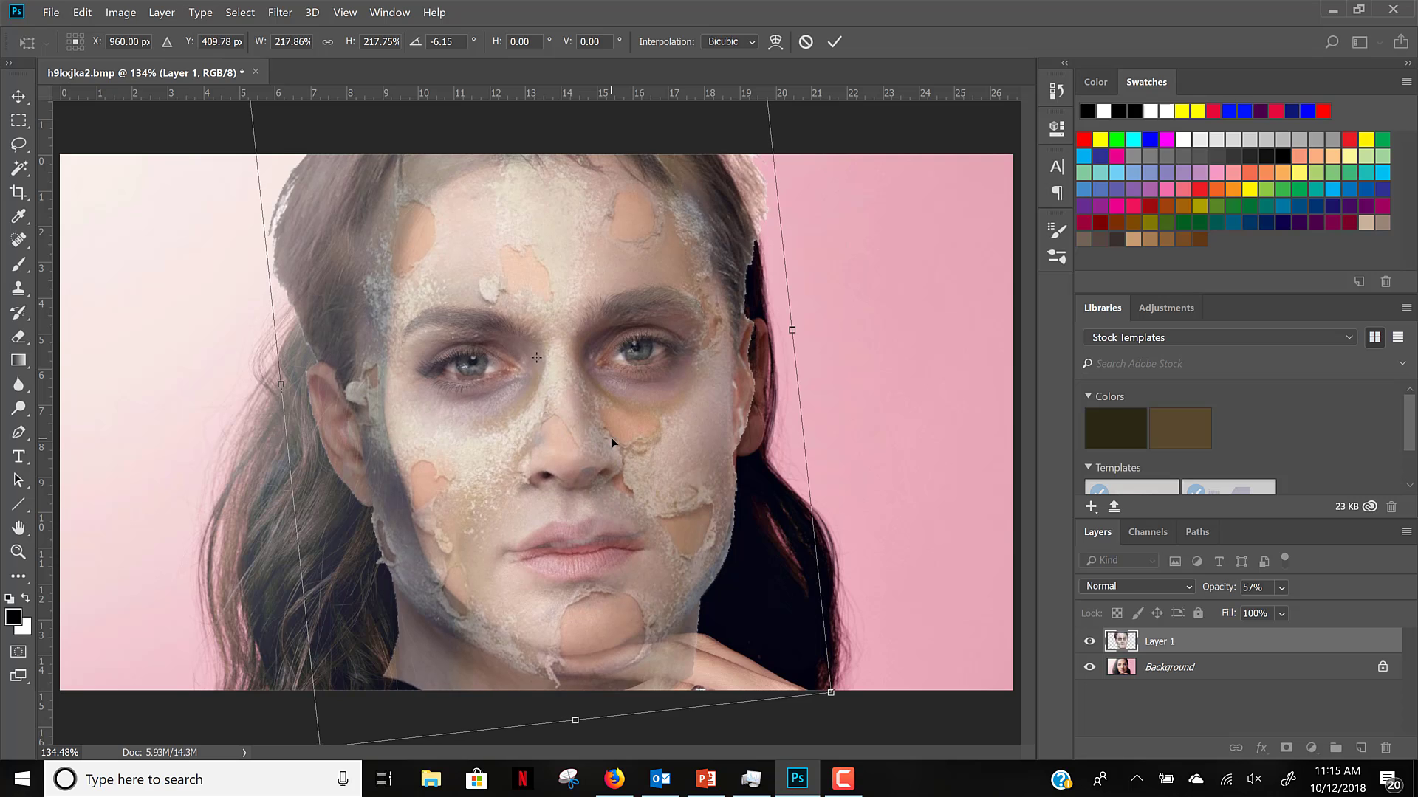
key(shift+Down)
key(Down)
key(Up)
key(Up)
key(Up)
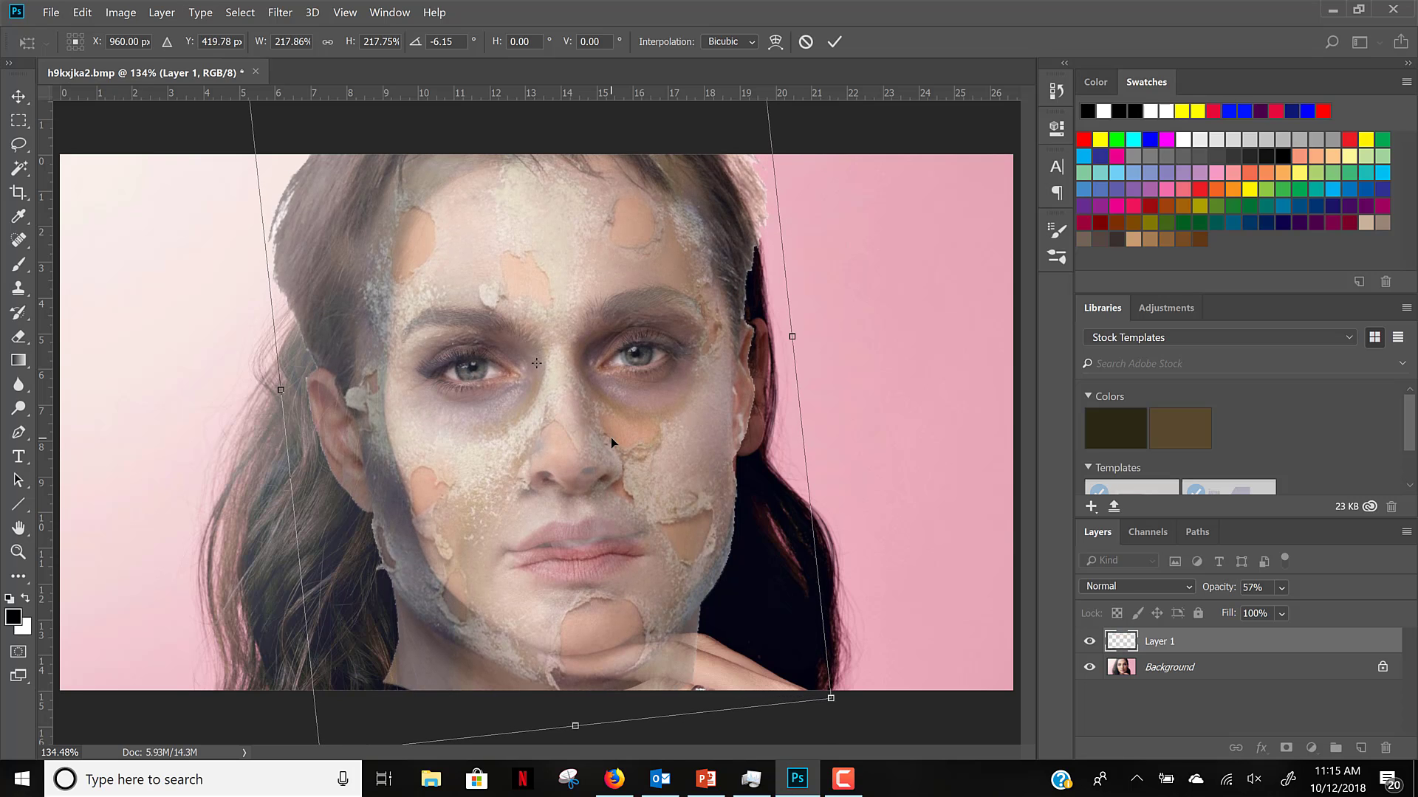
key(Right)
key(Right)
key(Right)
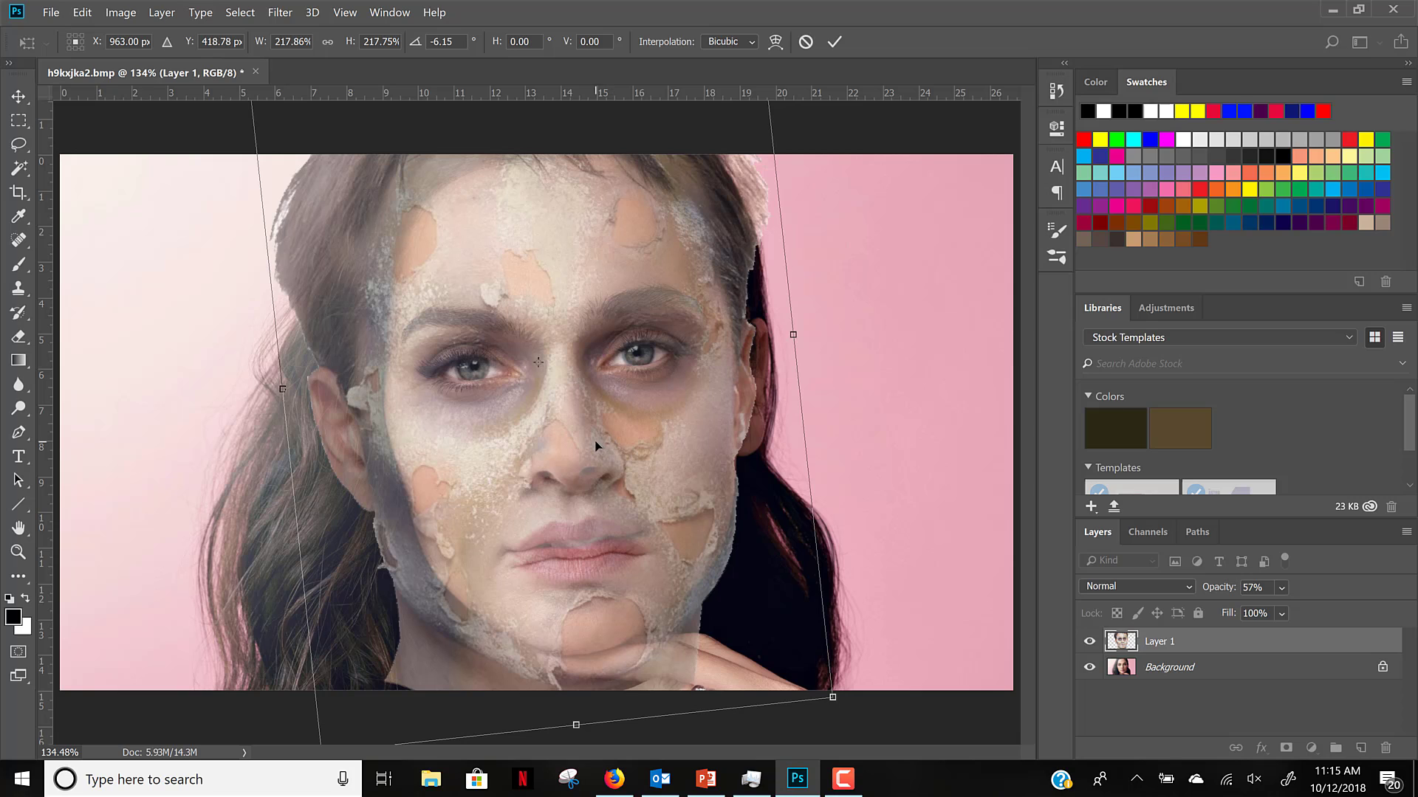
click(836, 43)
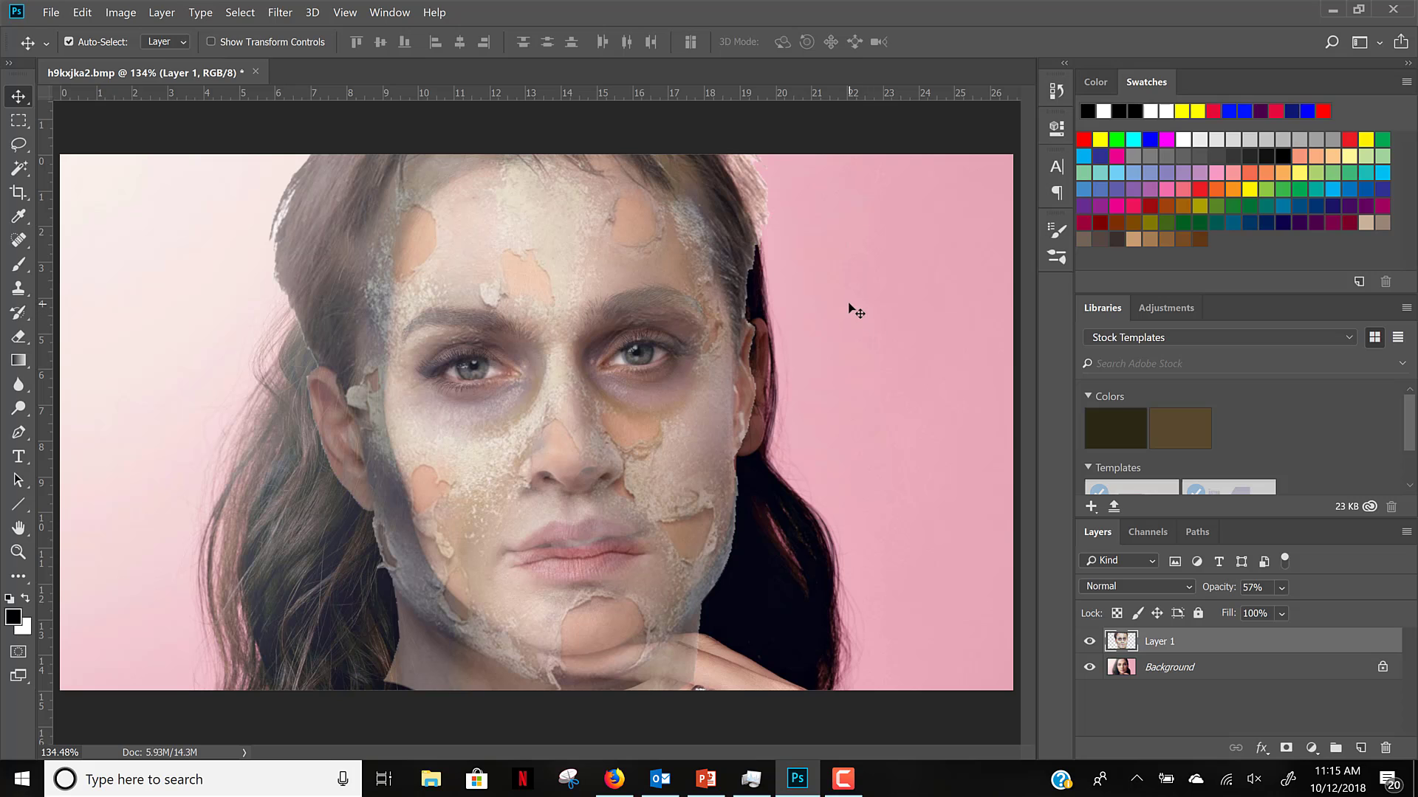
Compare the zombie layer at full opacity, then set its opacity to 50%.
drag(1222, 590, 1277, 591)
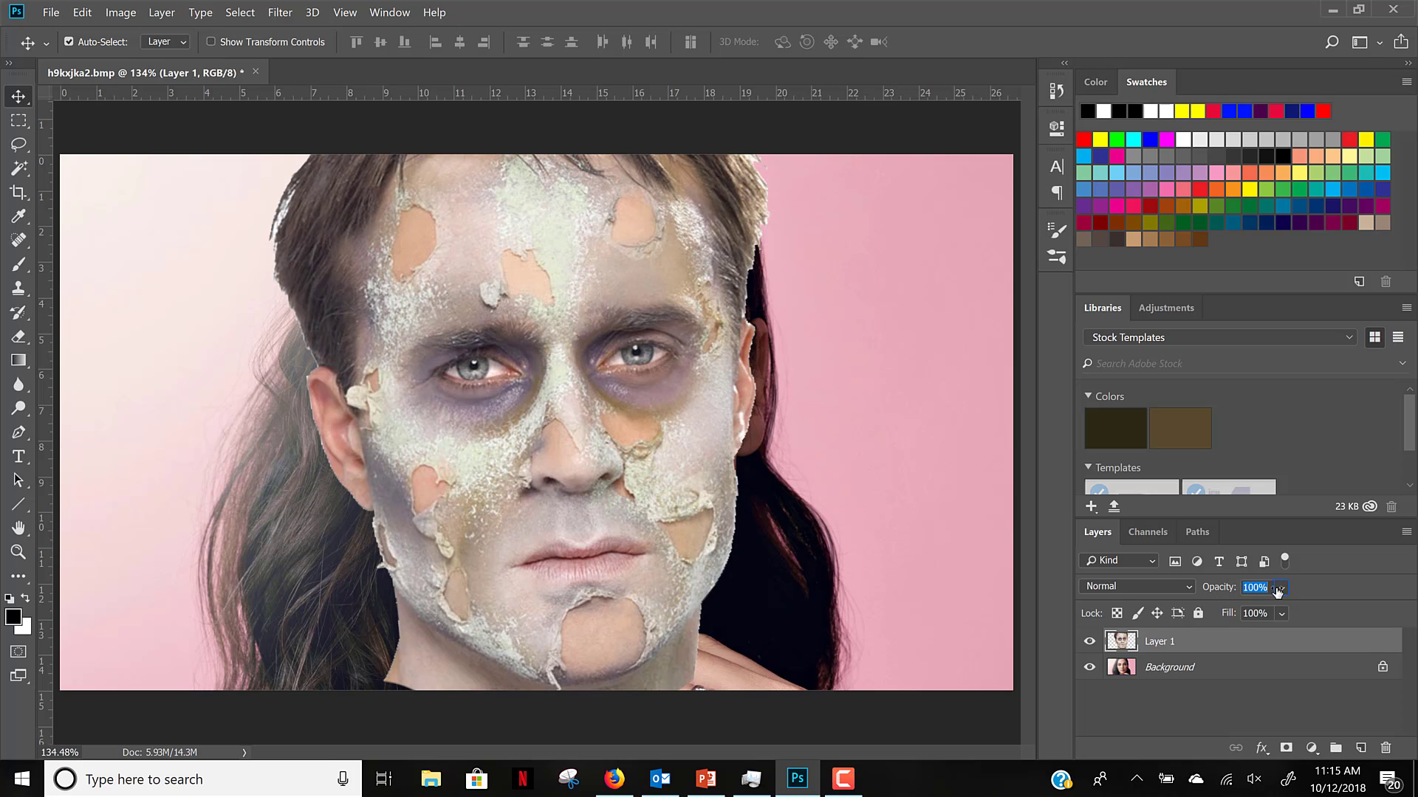
drag(1277, 592, 1231, 595)
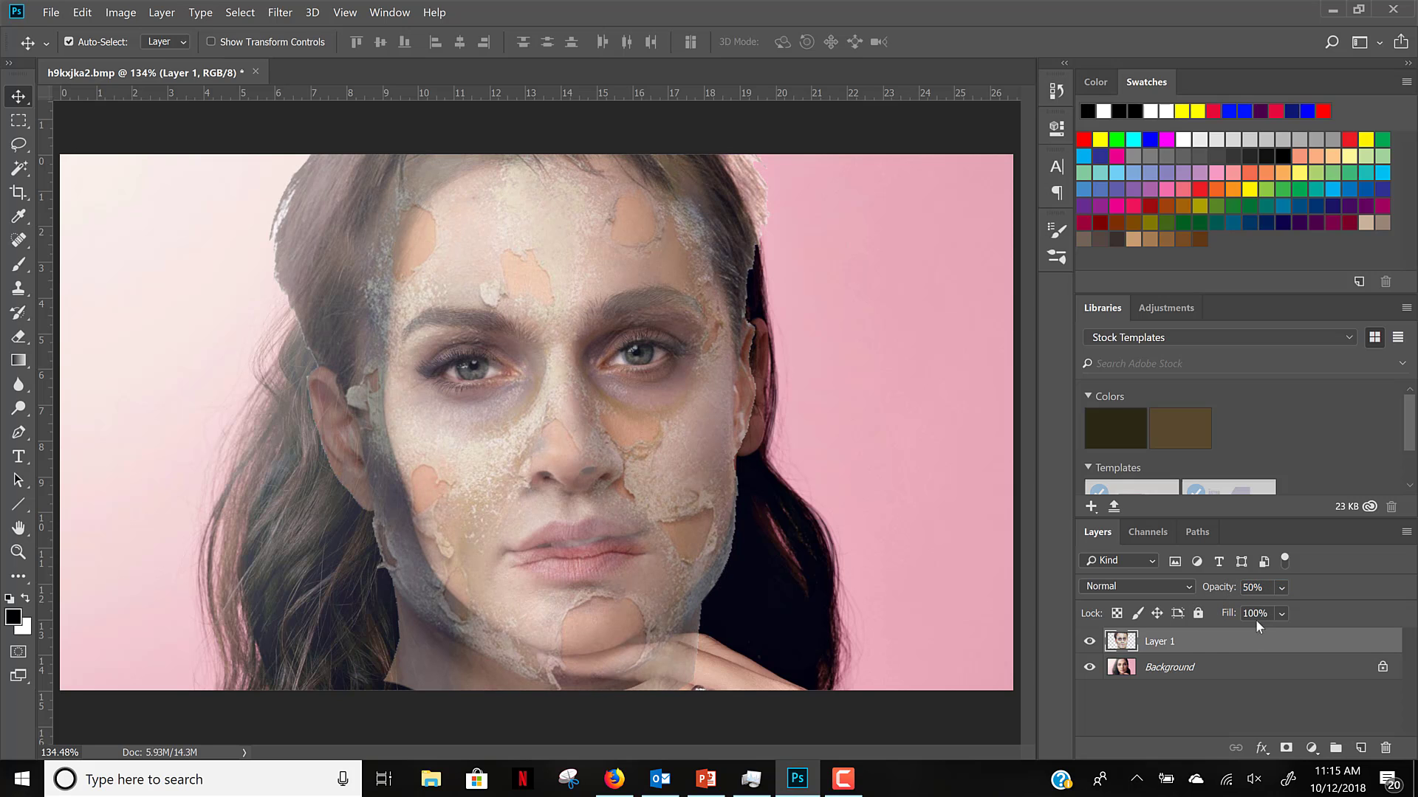
Add a layer mask to the zombie layer and paint it black over one eye with a size 50 brush.
click(1285, 749)
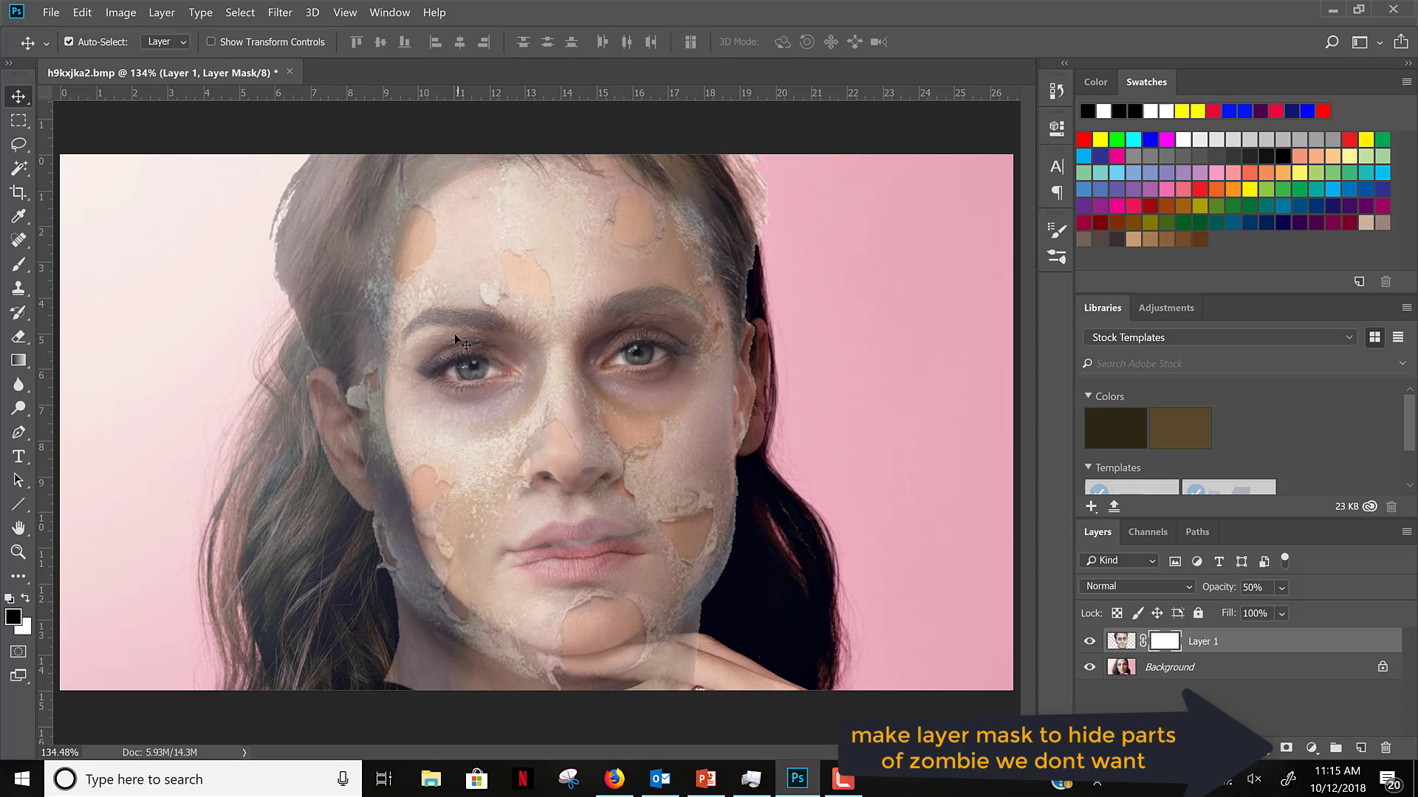
click(19, 265)
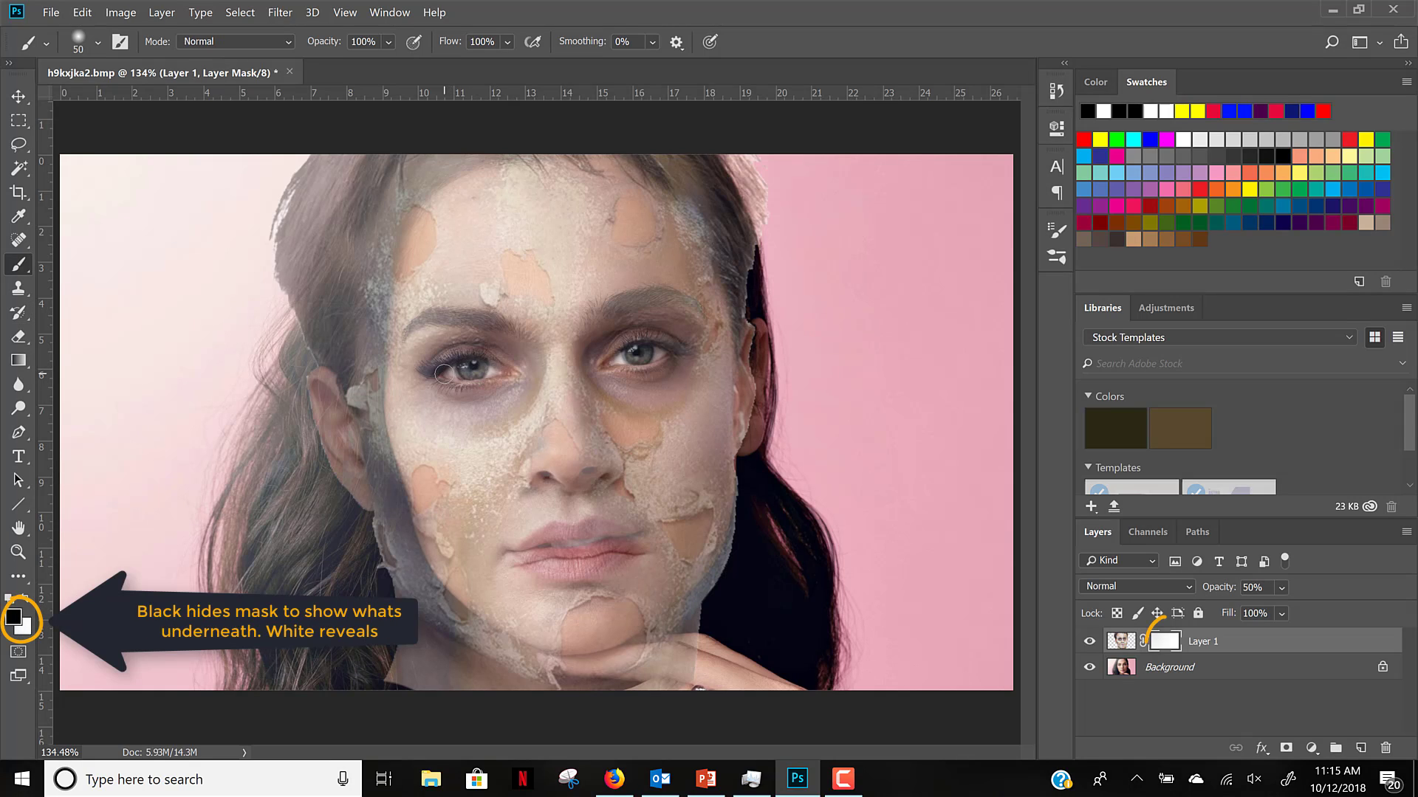
drag(443, 373, 501, 371)
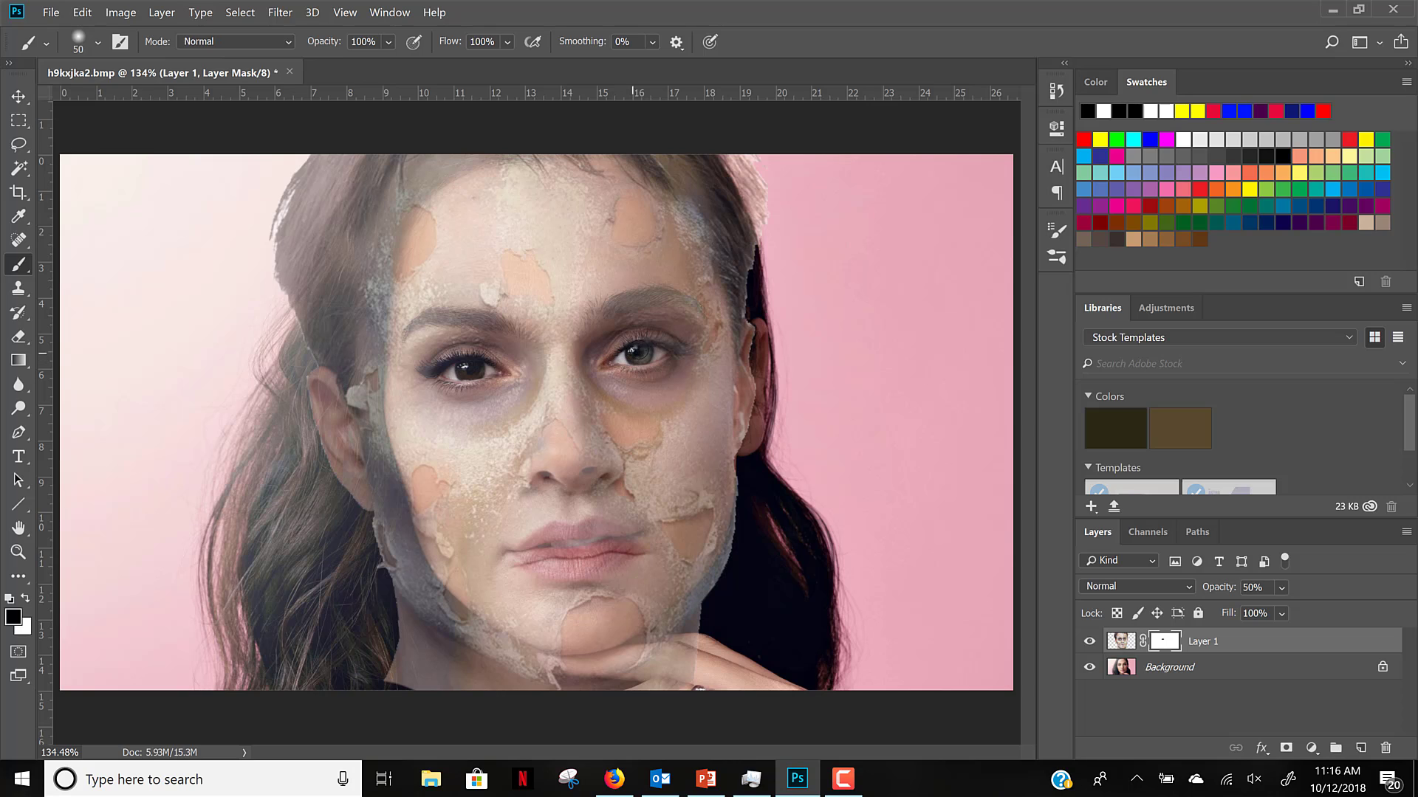
Paint black on the zombie layer's mask over the second eye and the lips with the size 50 brush.
mouse_move(637, 350)
mouse_down()
mouse_move(661, 351)
mouse_move(620, 362)
mouse_up()
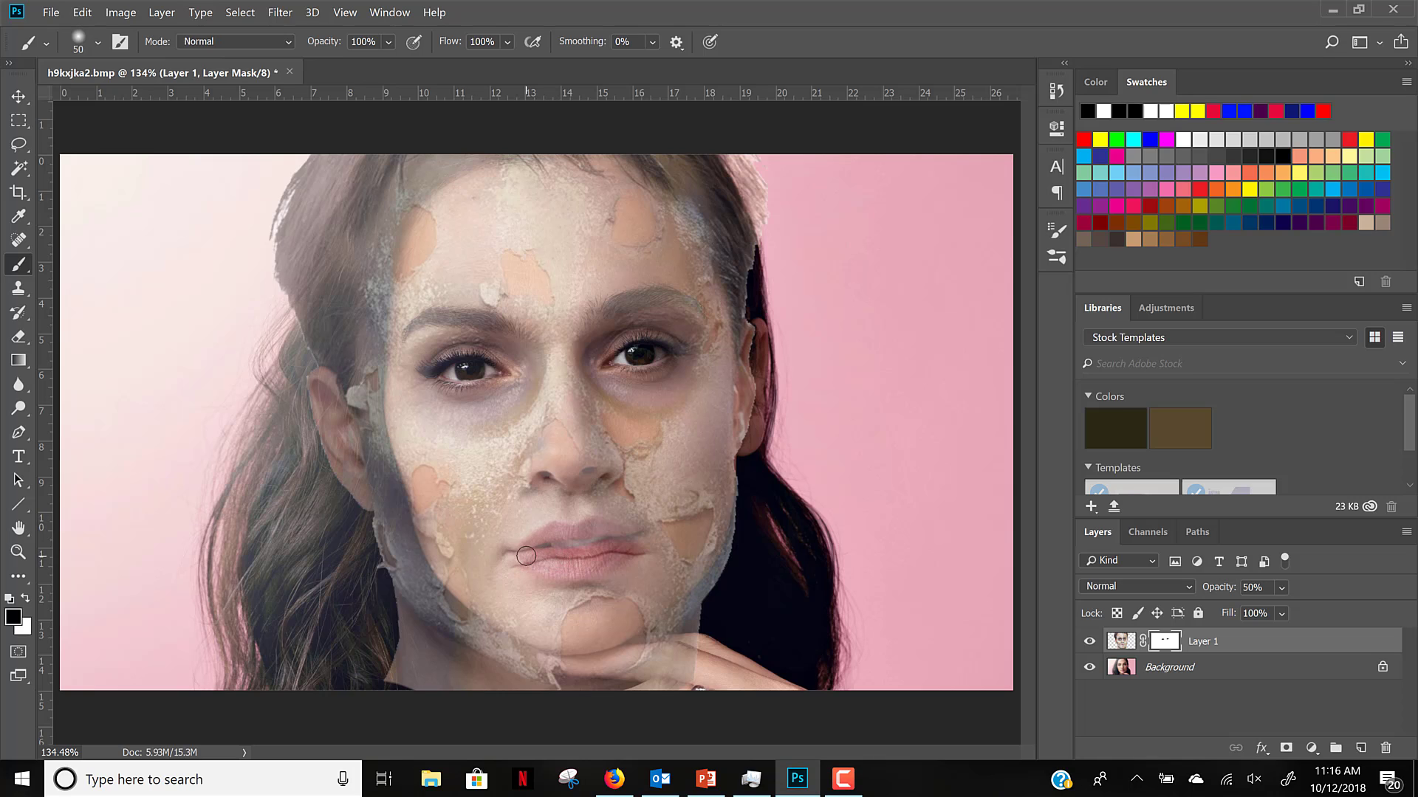
mouse_move(529, 549)
mouse_down()
mouse_move(630, 535)
mouse_move(530, 552)
mouse_move(574, 561)
mouse_move(619, 539)
mouse_move(581, 567)
mouse_move(531, 551)
mouse_move(566, 569)
mouse_move(632, 531)
mouse_move(533, 546)
mouse_up()
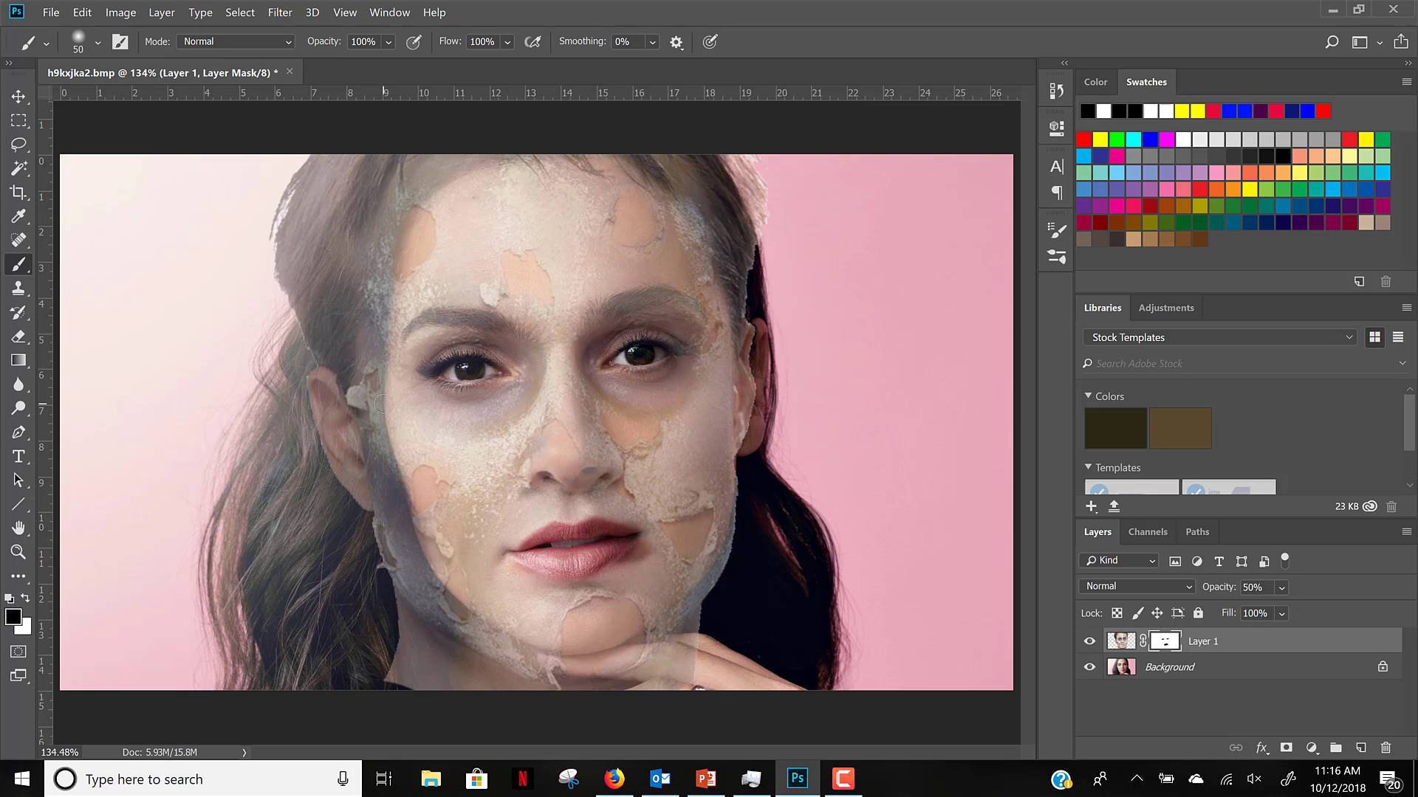
Mask the zombie layer out of the hair beside the face and down to the neck, enlarging the brush to 200 and 500.
key(bracketright)
key(bracketright)
key(bracketright)
mouse_move(366, 216)
mouse_down()
mouse_move(358, 409)
mouse_move(401, 562)
mouse_move(345, 423)
mouse_move(343, 292)
mouse_move(365, 206)
mouse_move(326, 475)
mouse_move(297, 214)
mouse_move(302, 429)
mouse_move(293, 207)
mouse_move(301, 293)
mouse_move(310, 170)
mouse_move(268, 267)
mouse_move(299, 165)
mouse_up()
key(bracketright)
key(bracketright)
key(bracketright)
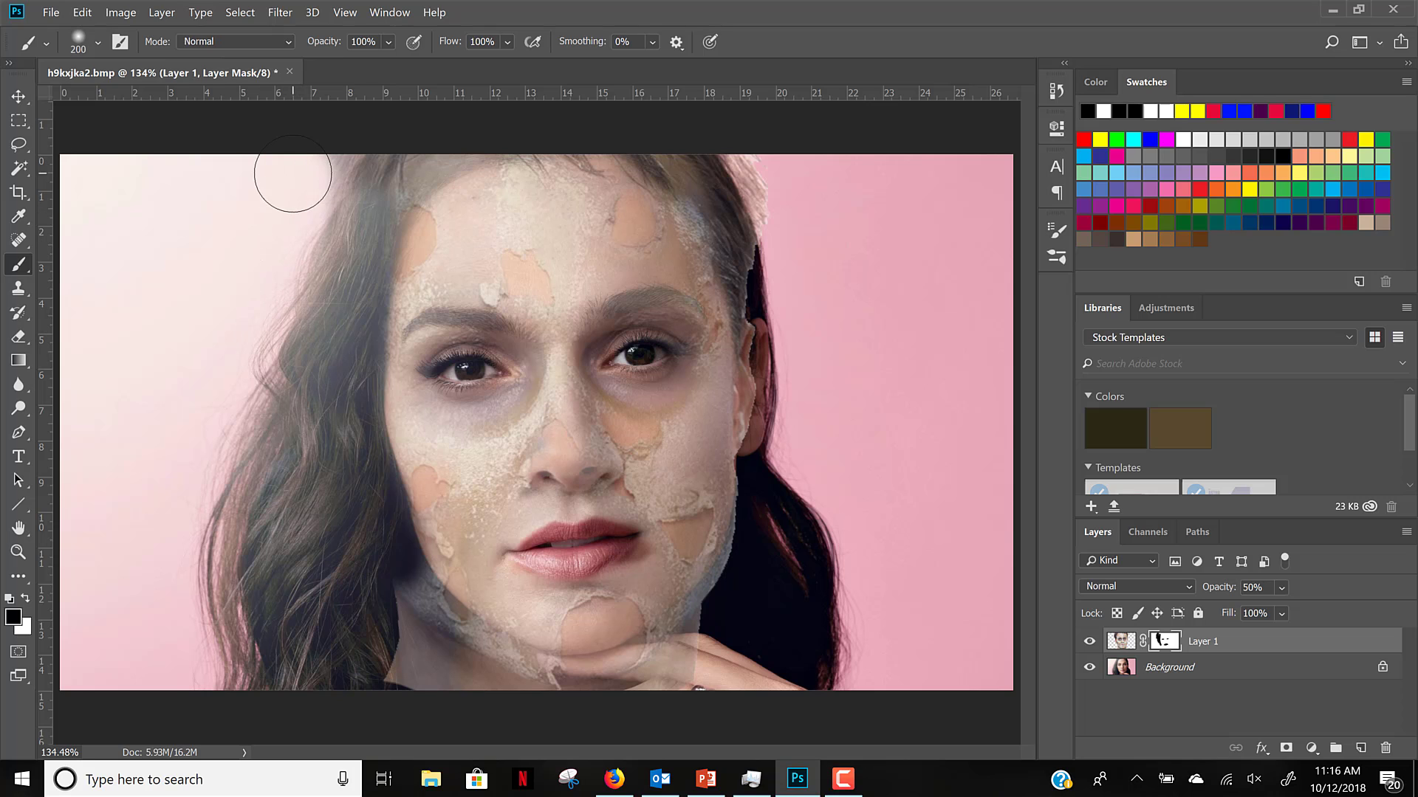
key(bracketright)
key(bracketright)
key(bracketright)
key(bracketright)
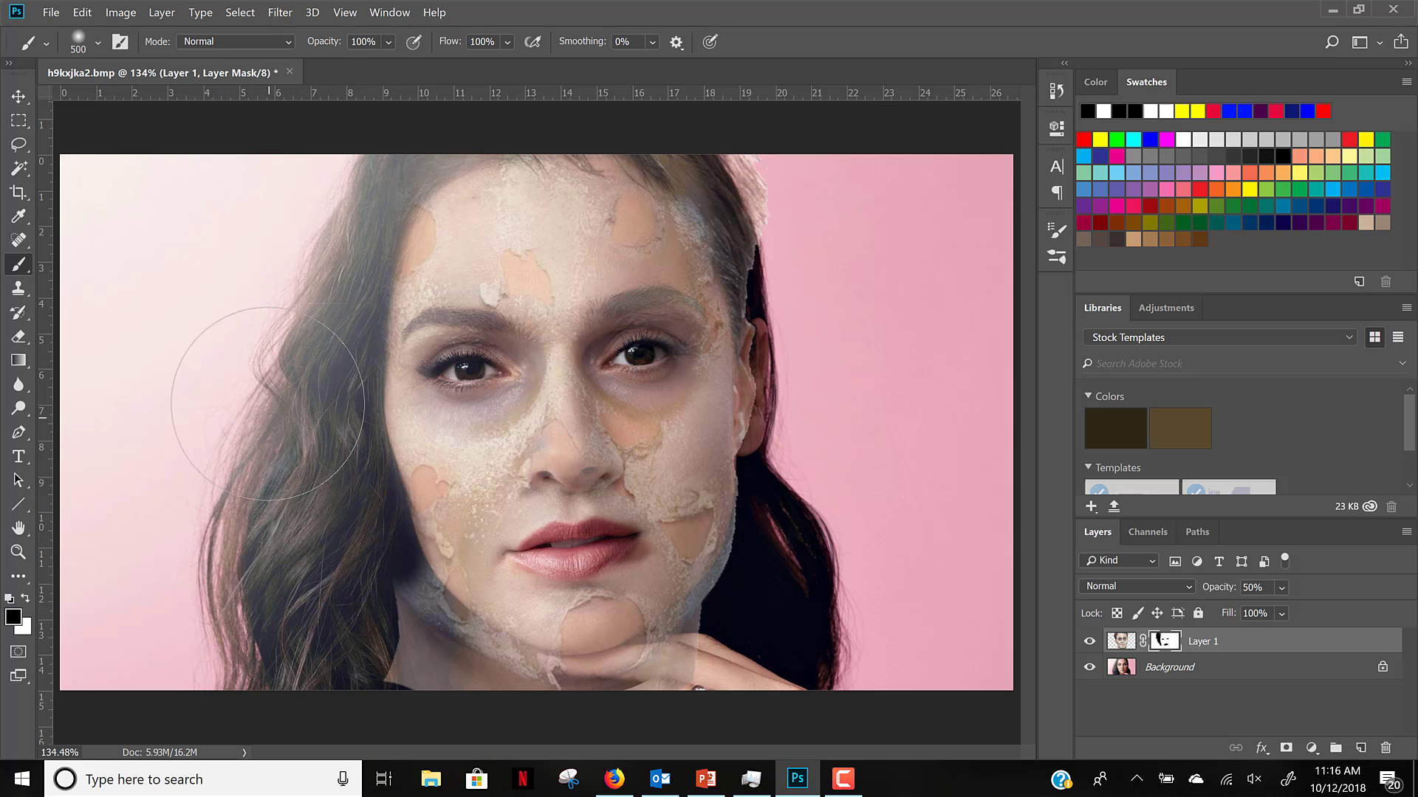
mouse_move(318, 517)
mouse_down()
mouse_move(383, 700)
mouse_move(384, 746)
mouse_up()
With a size 200 brush, mask out the zombie layer over the neck, hand, ear and hair along the face's other side.
key(bracketleft)
key(bracketleft)
key(bracketleft)
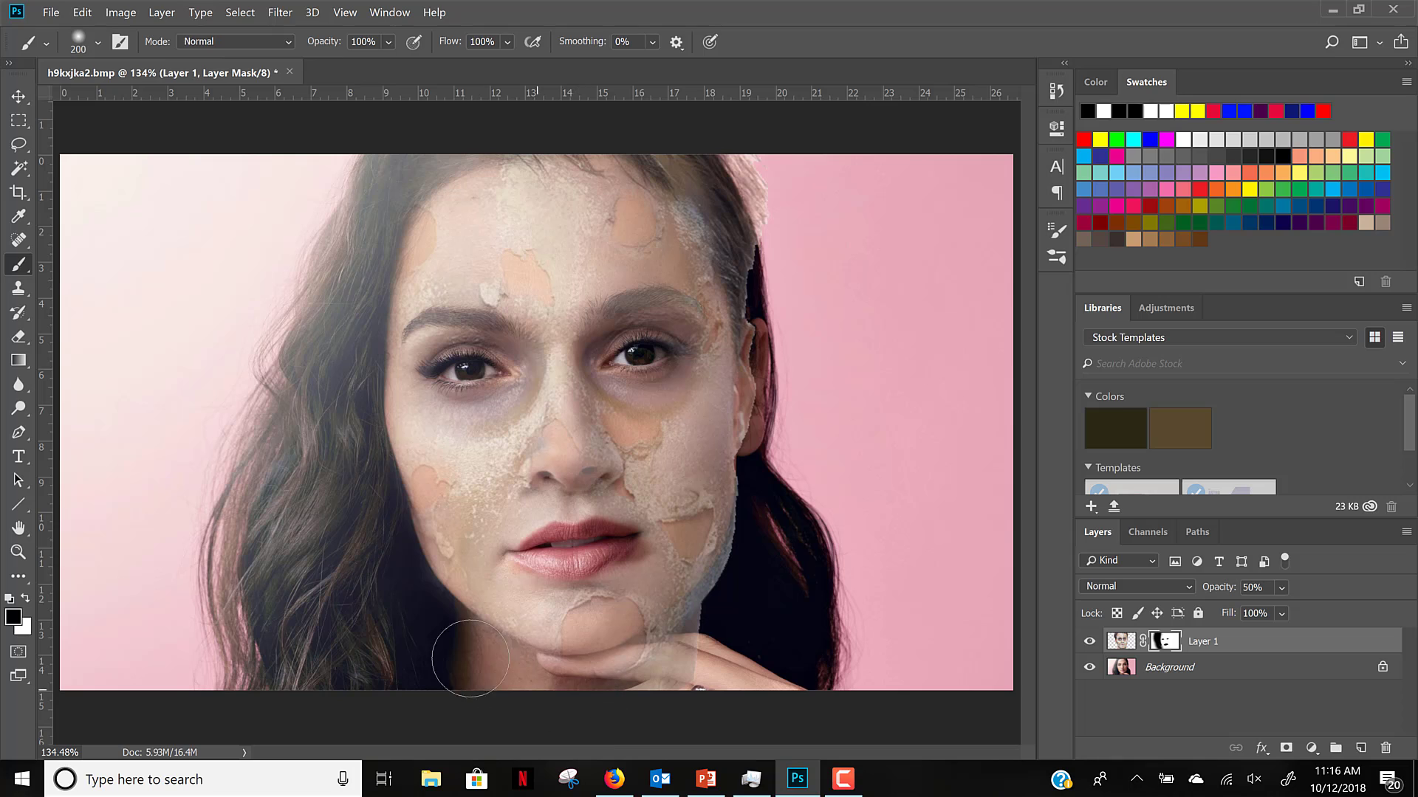
mouse_move(525, 694)
mouse_down()
mouse_move(635, 687)
mouse_move(765, 628)
mouse_move(630, 722)
mouse_move(743, 614)
mouse_move(651, 672)
mouse_move(689, 595)
mouse_move(760, 564)
mouse_move(771, 509)
mouse_move(759, 568)
mouse_move(782, 552)
mouse_move(792, 511)
mouse_up()
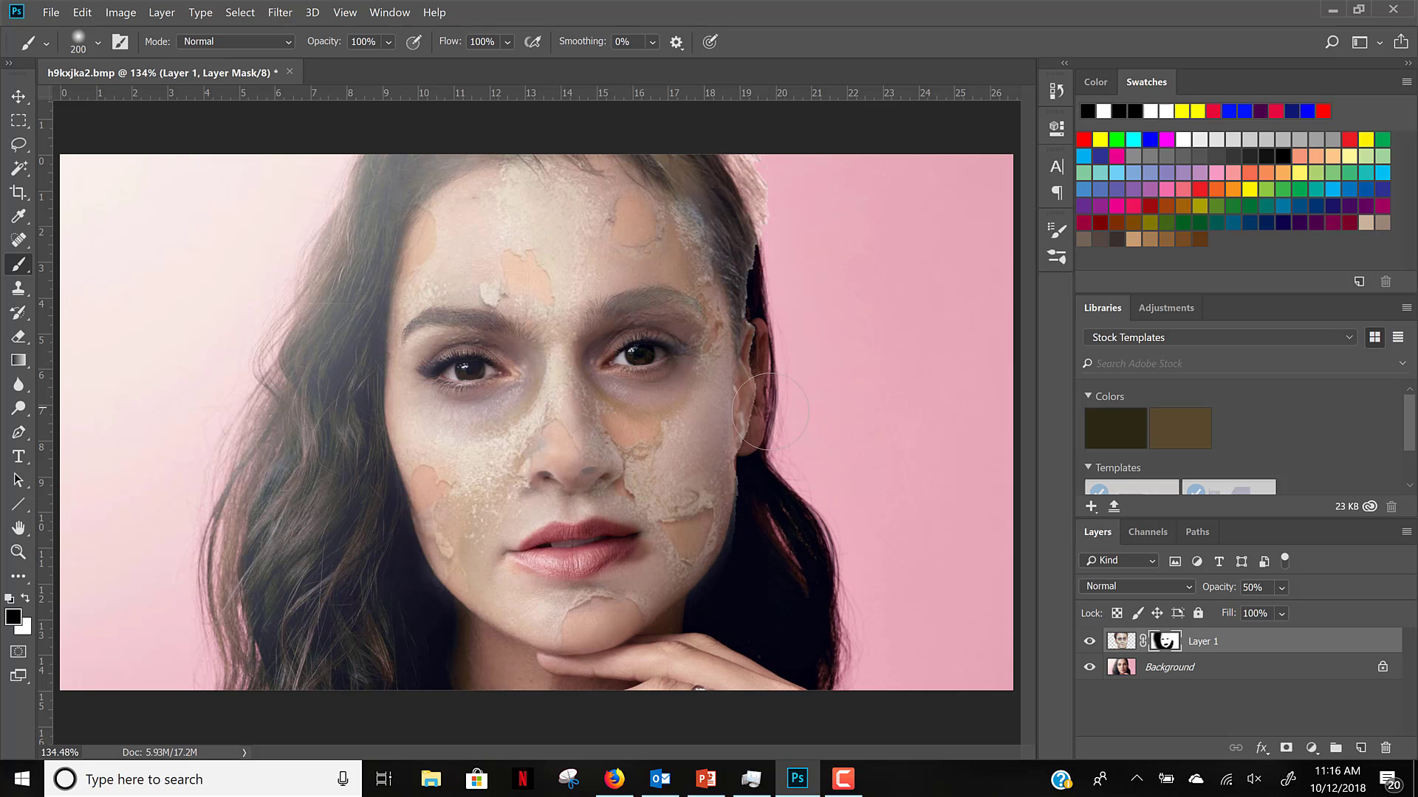
mouse_move(775, 427)
mouse_down()
mouse_move(789, 336)
mouse_move(771, 258)
mouse_move(707, 150)
mouse_up()
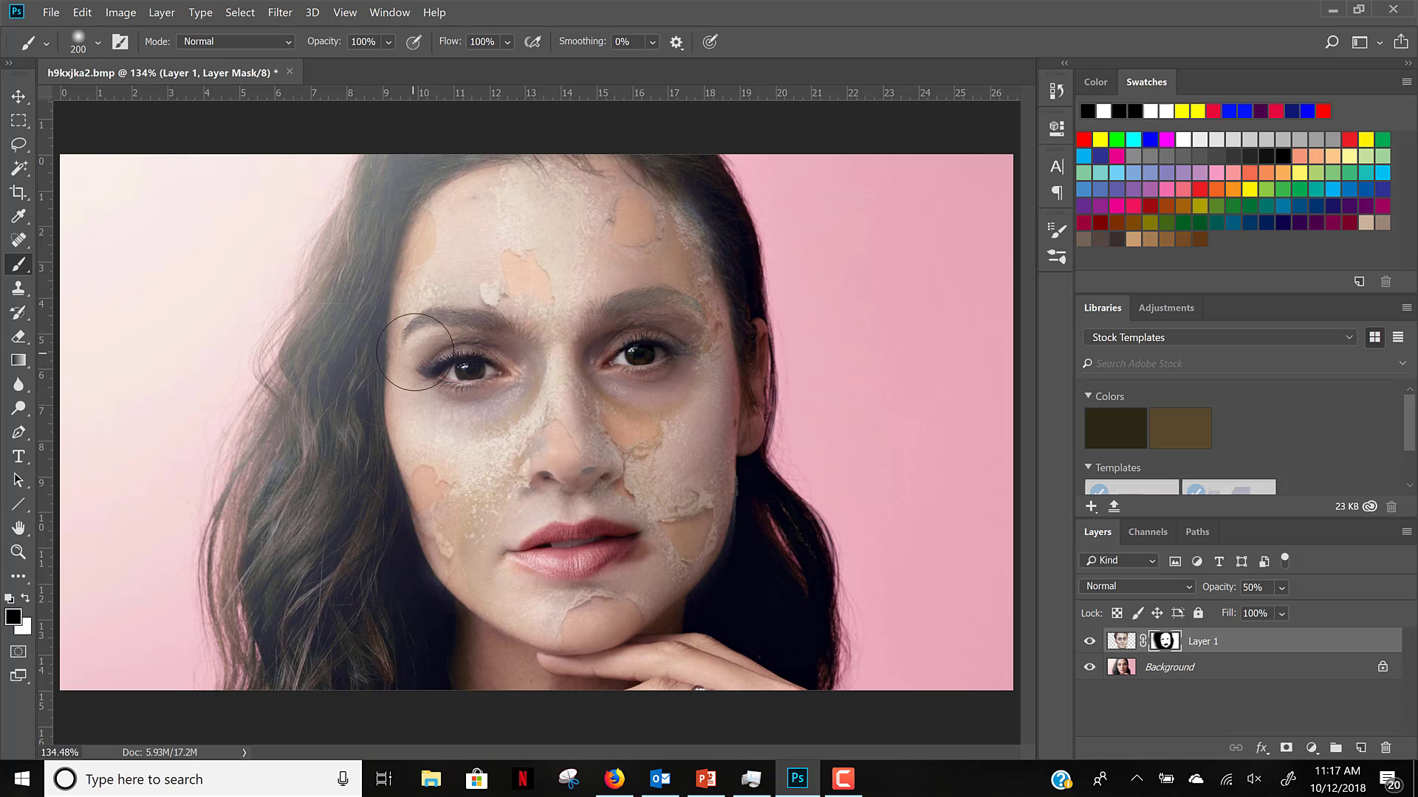
Mask out the zombie layer over the nostrils and nose tip with brush sizes 45 and 80.
key(bracketleft)
key(bracketleft)
key(bracketleft)
key(bracketleft)
key(bracketleft)
key(bracketleft)
key(bracketleft)
key(bracketleft)
key(bracketleft)
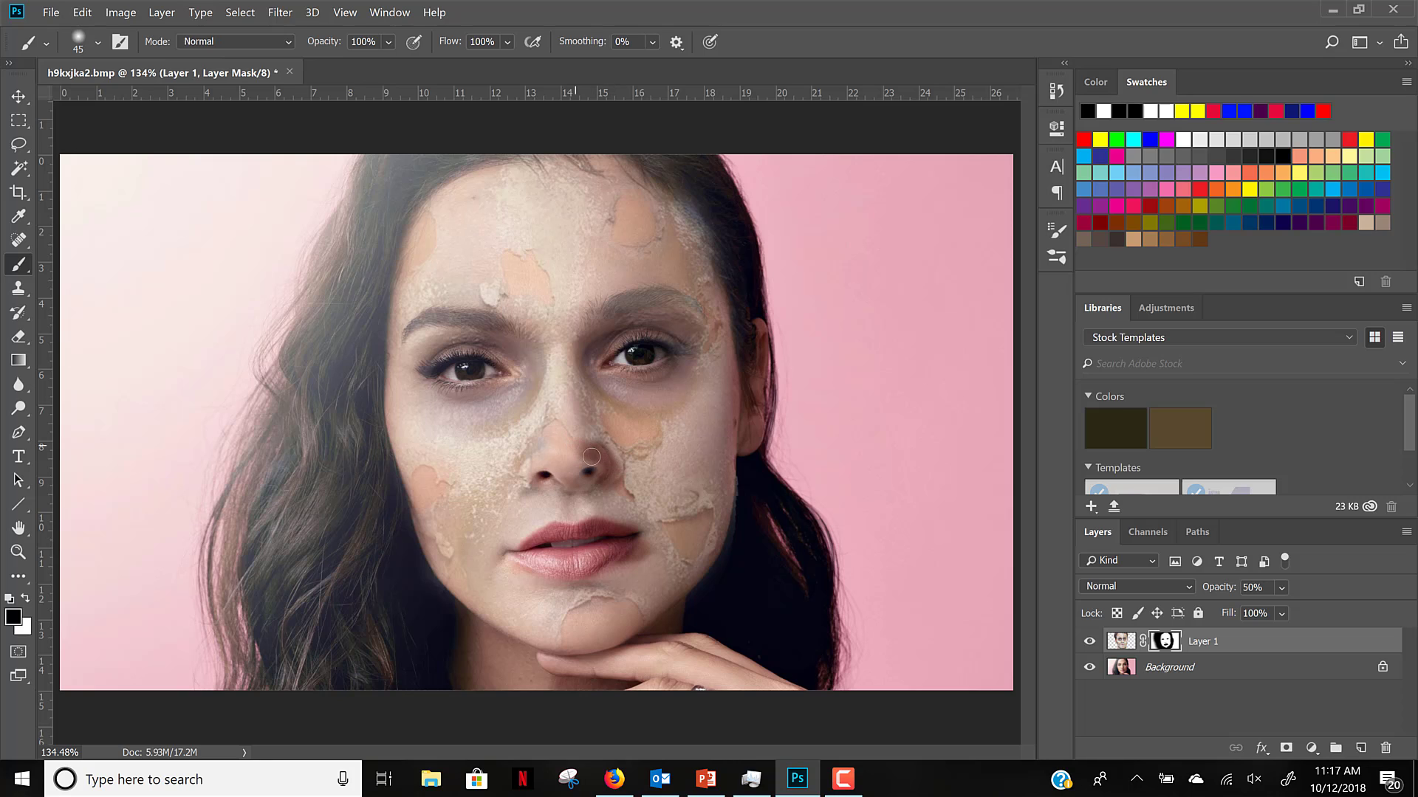
key(bracketright)
key(bracketright)
key(bracketright)
key(bracketright)
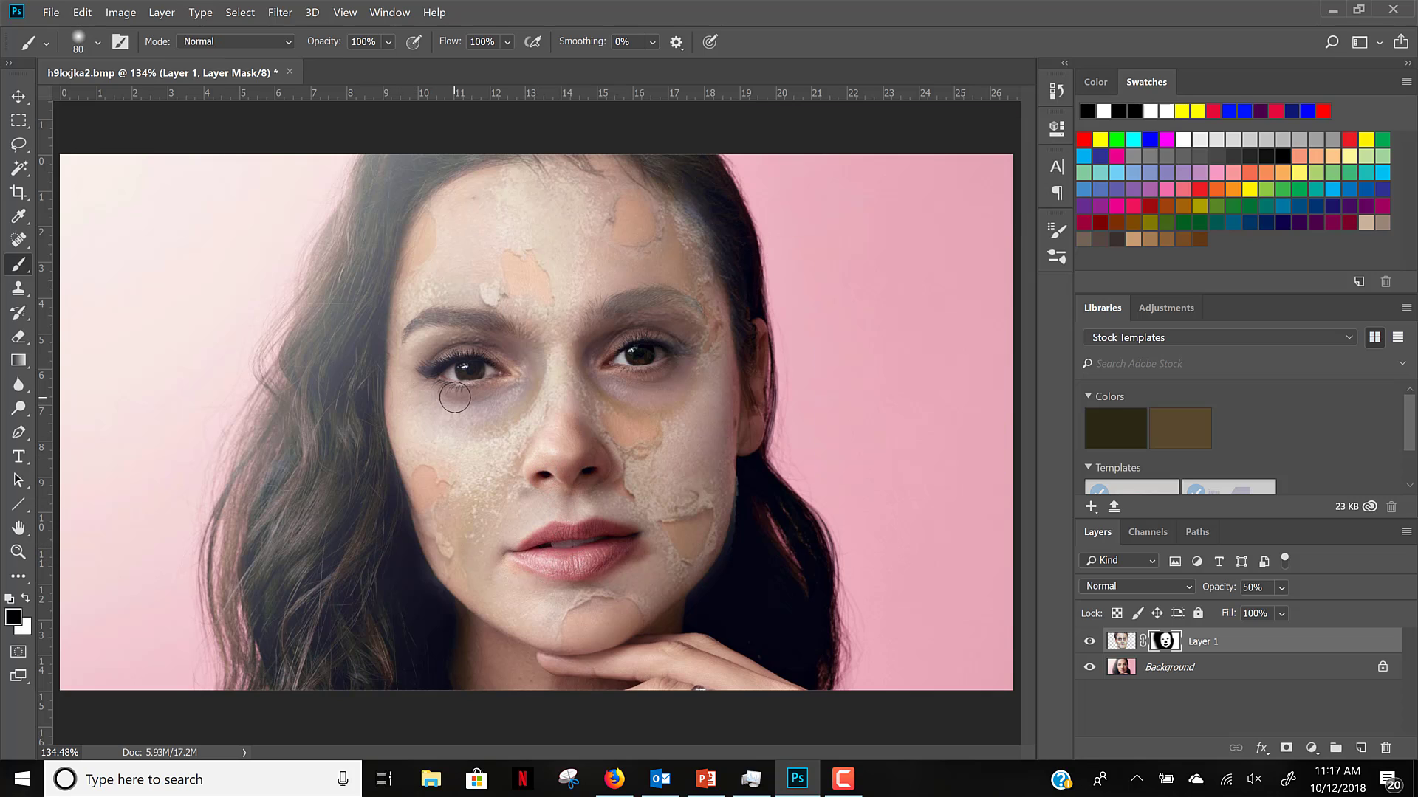
Fine-tune the face's edges on the mask with a size 50 brush, alternating white to reveal and black to hide.
key(x)
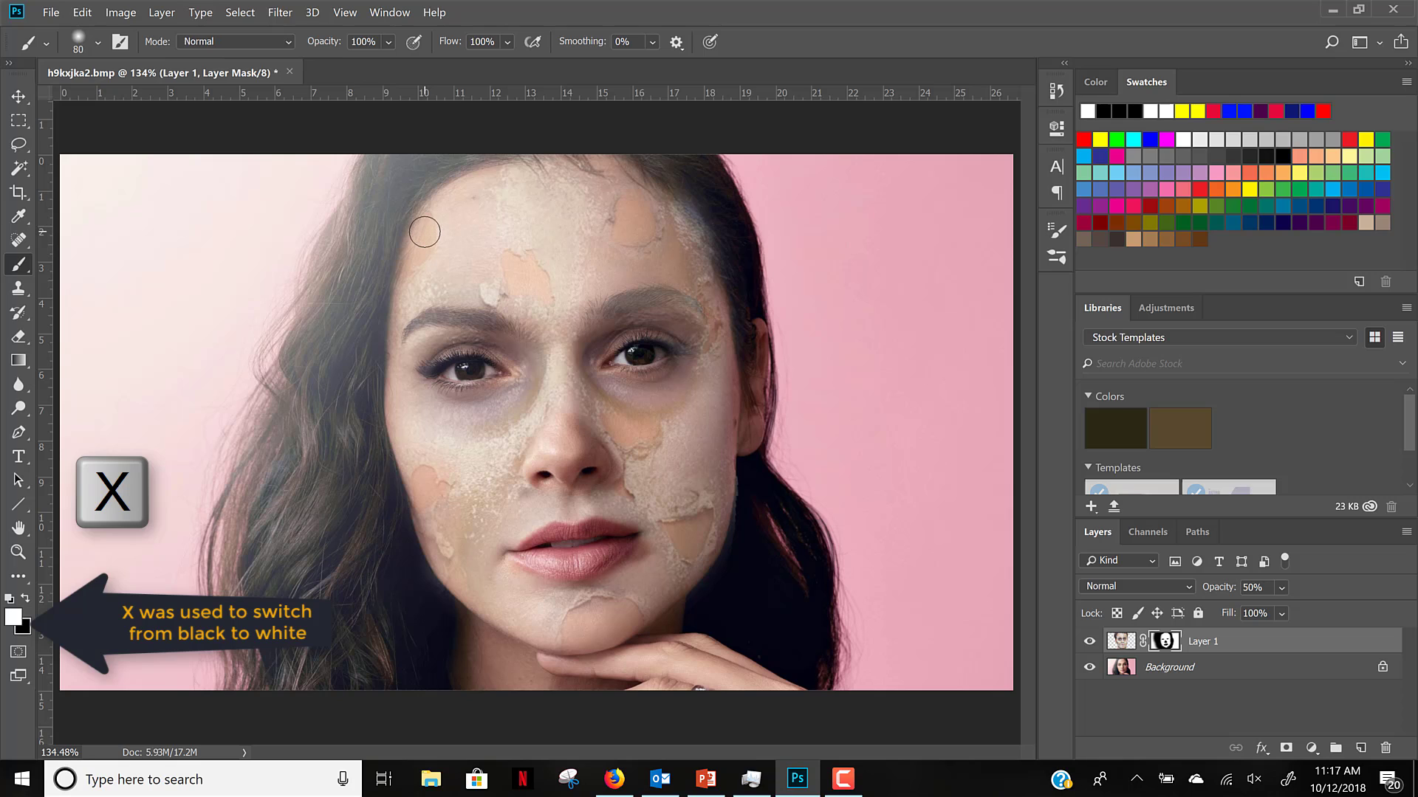
key(bracketleft)
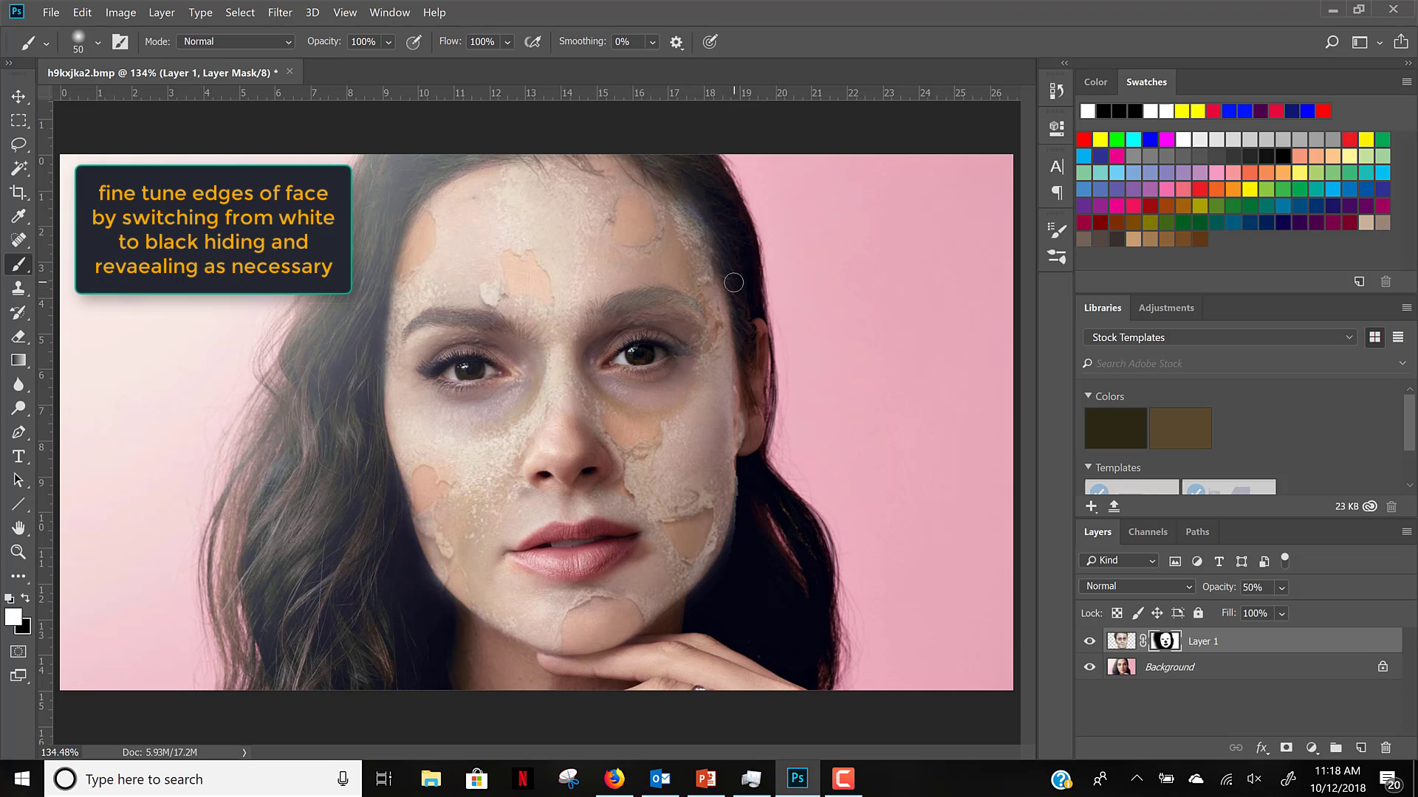
key(x)
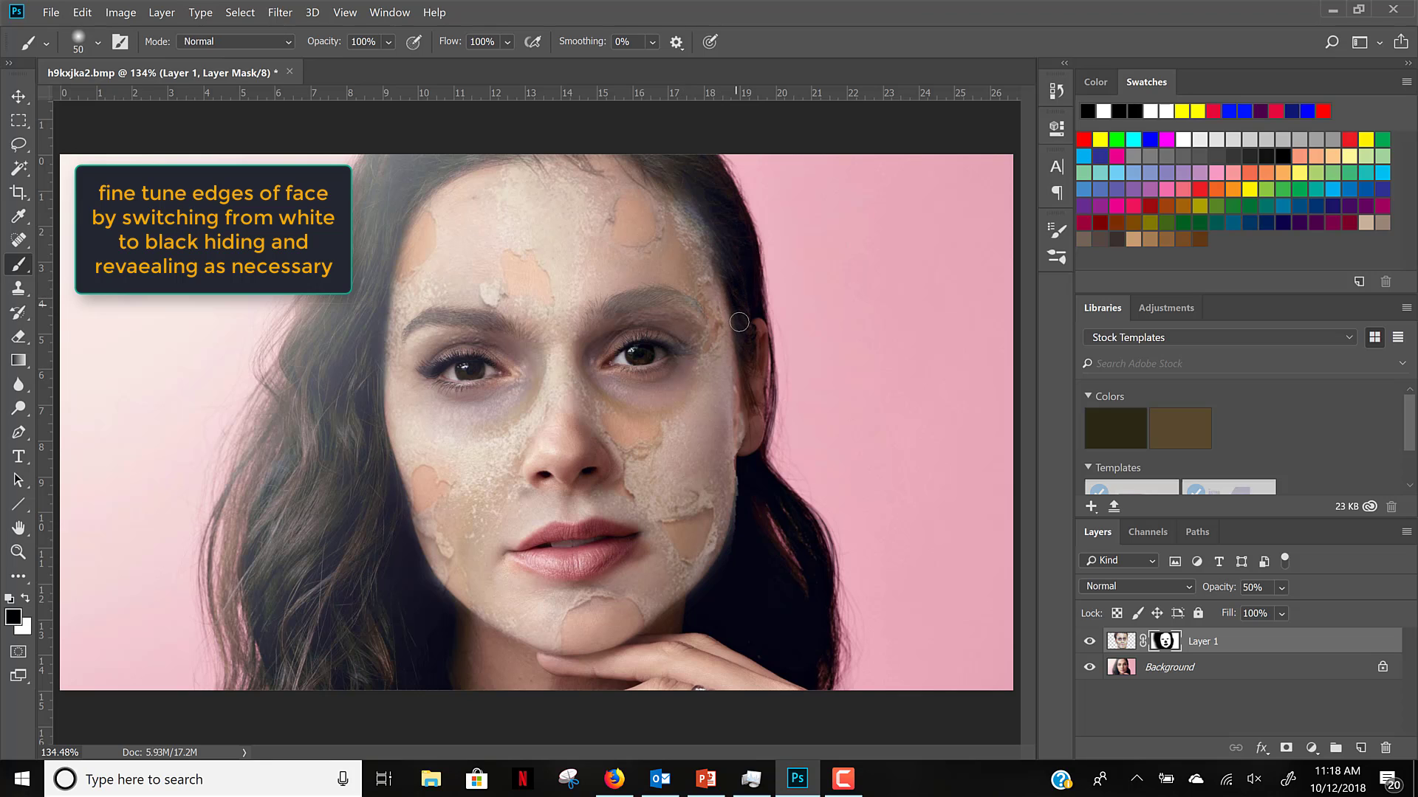
drag(739, 321, 747, 460)
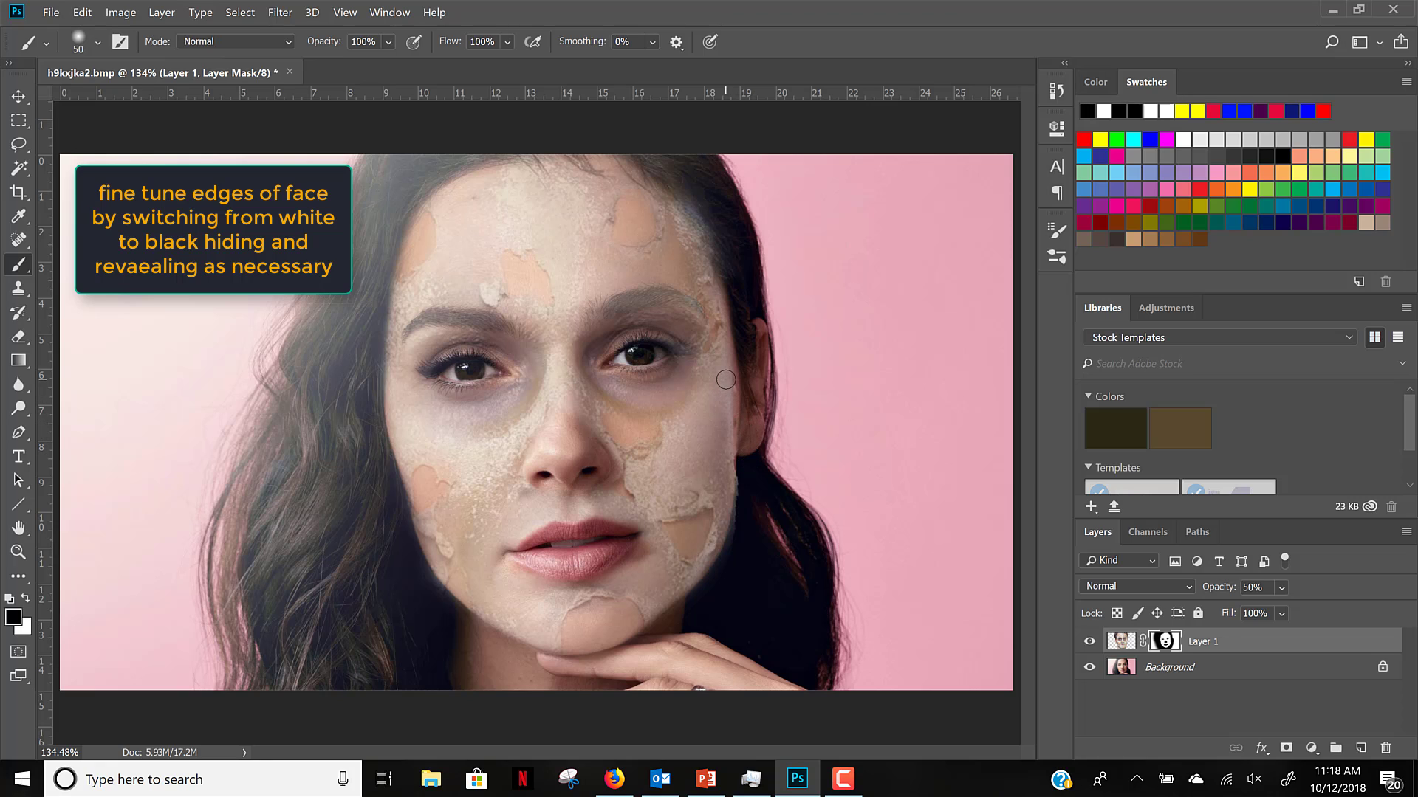
key(x)
drag(731, 384, 723, 442)
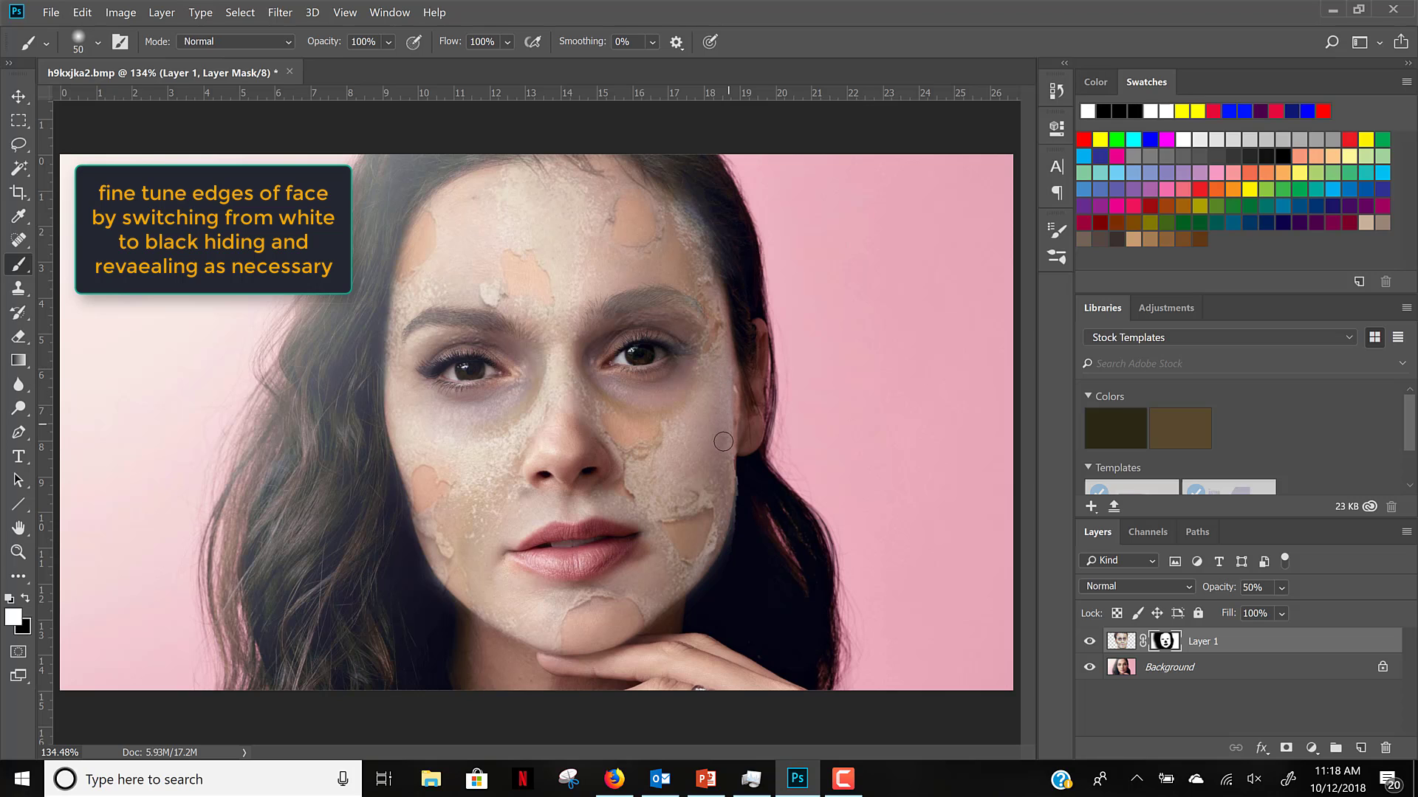
key(x)
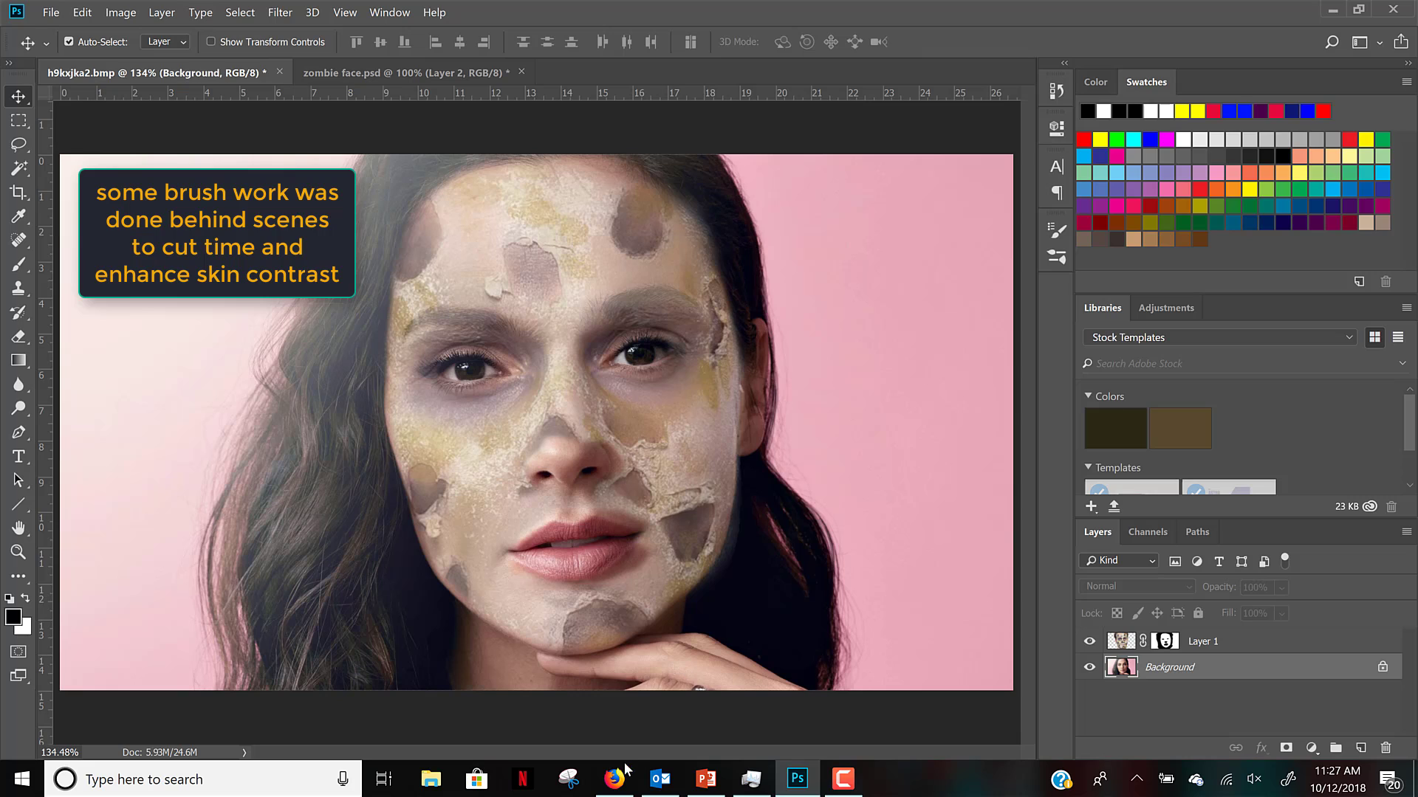
Copy a sewn-lips picture from the "halloween mouth" image results in Firefox, paste it into the portrait and place its layer on top.
click(616, 781)
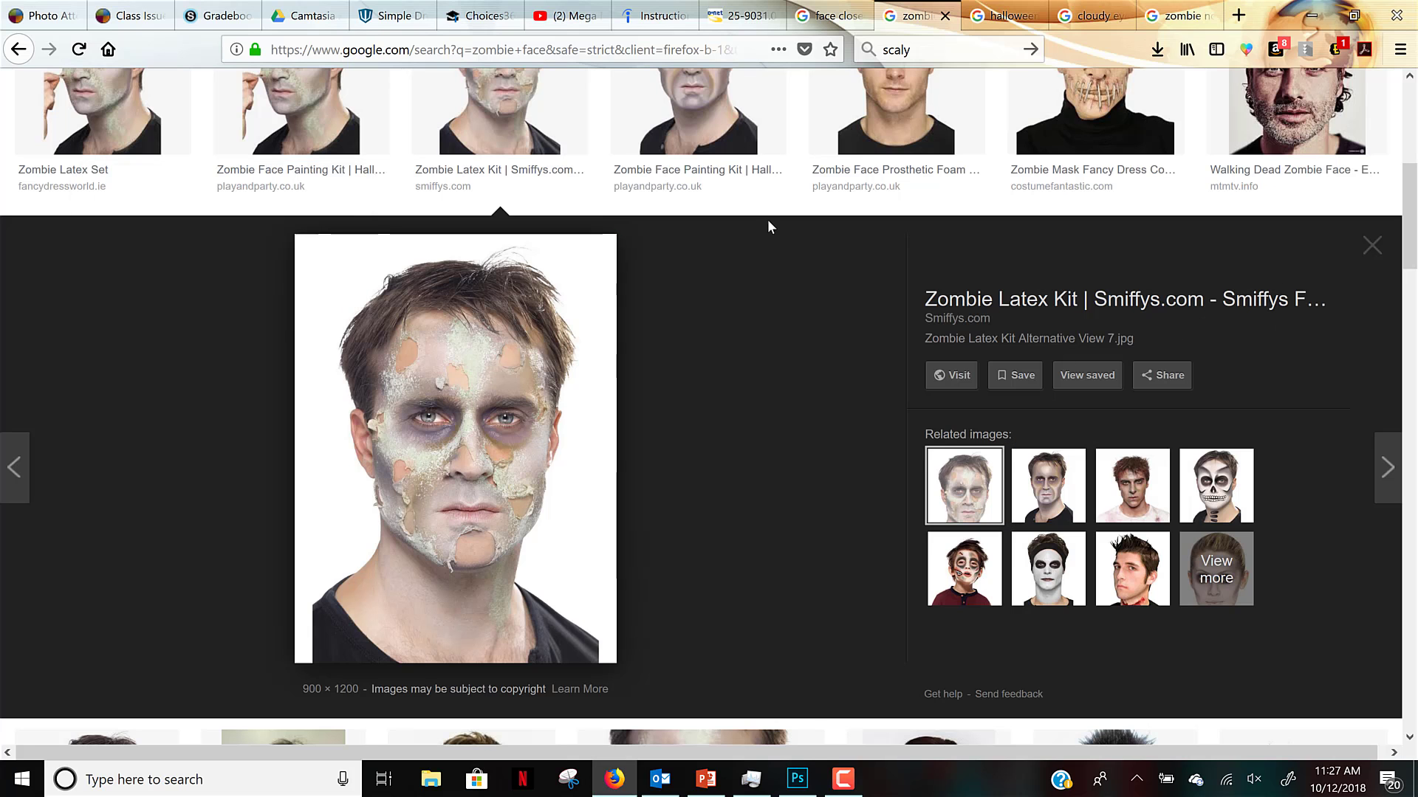
click(1000, 22)
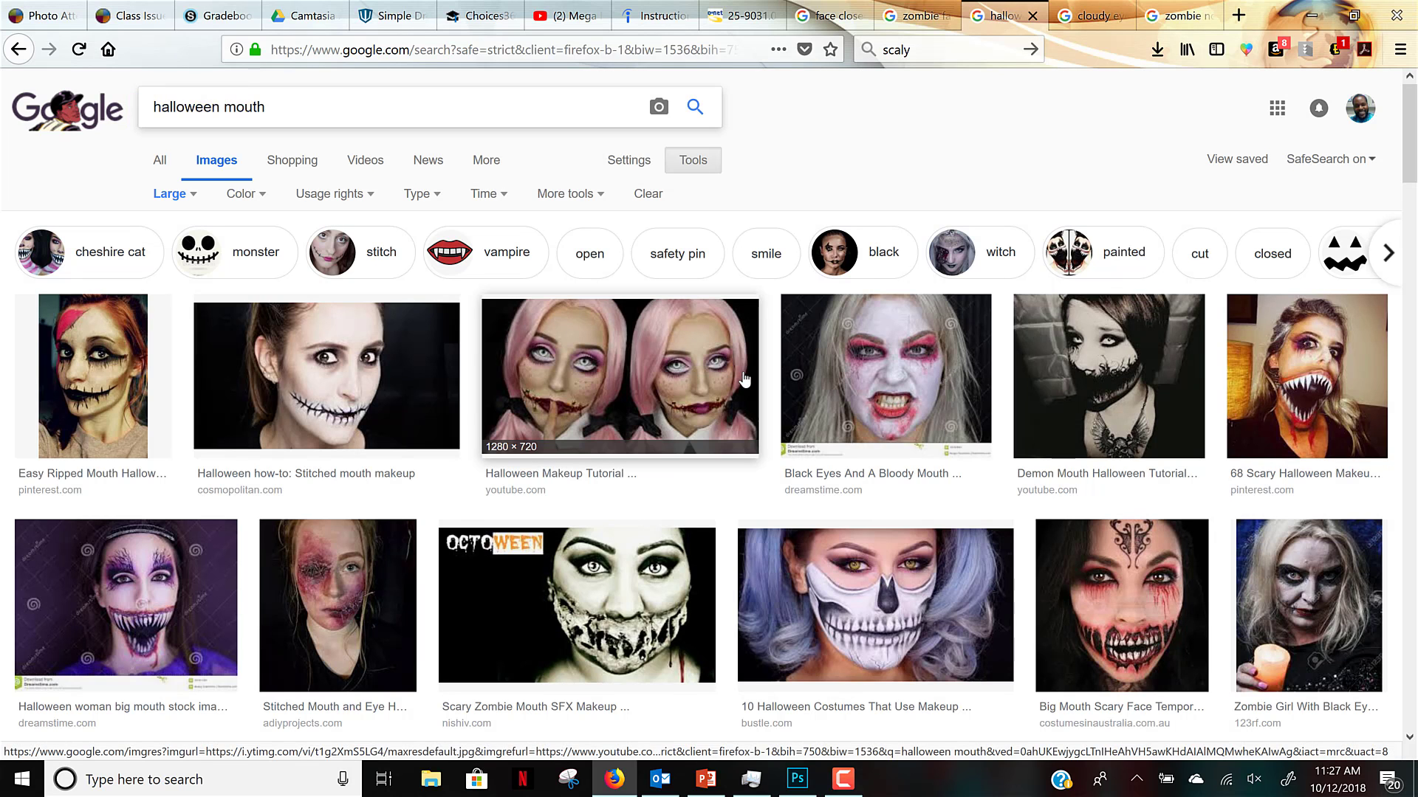
scroll(744, 379, down, 2)
scroll(744, 379, down, 4)
click(354, 425)
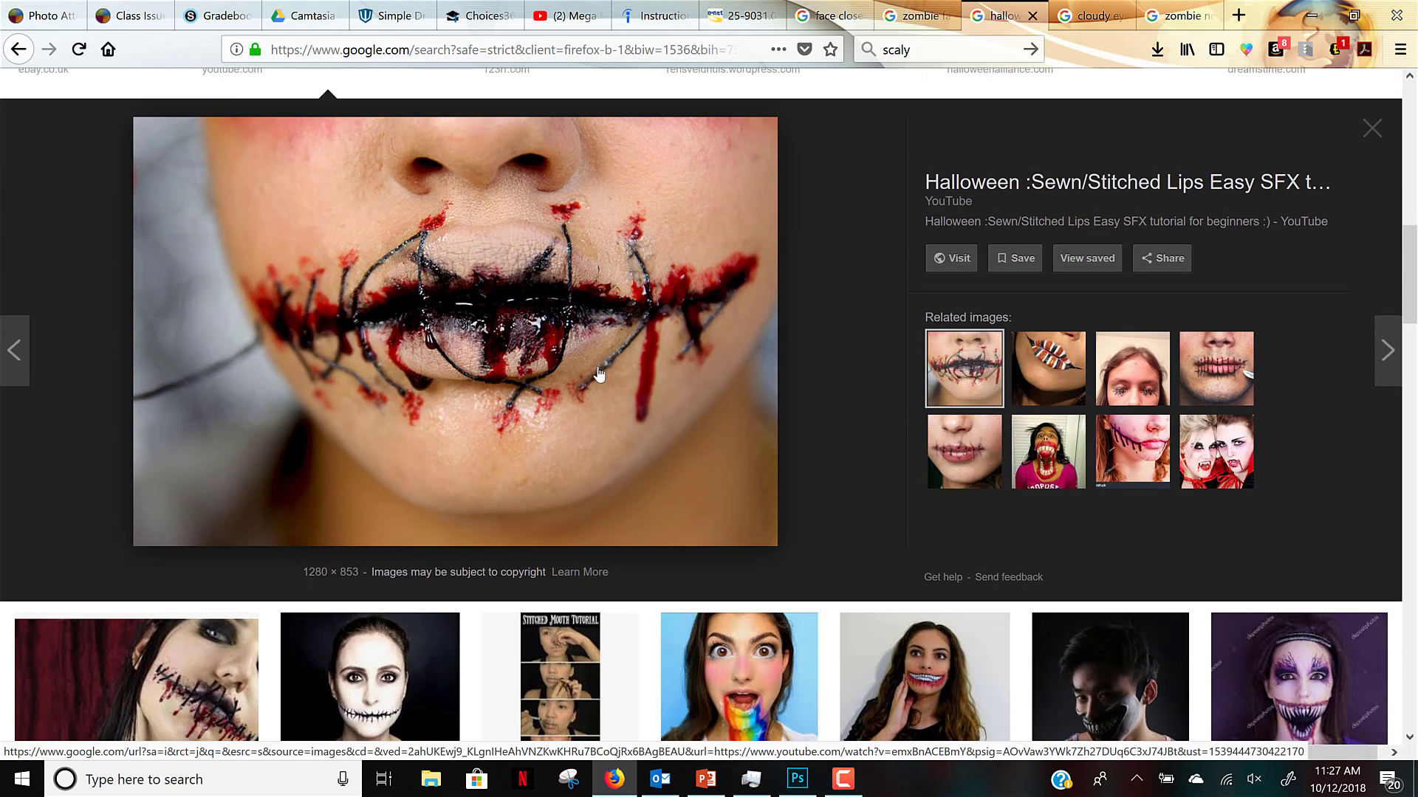
drag(598, 375, 550, 442)
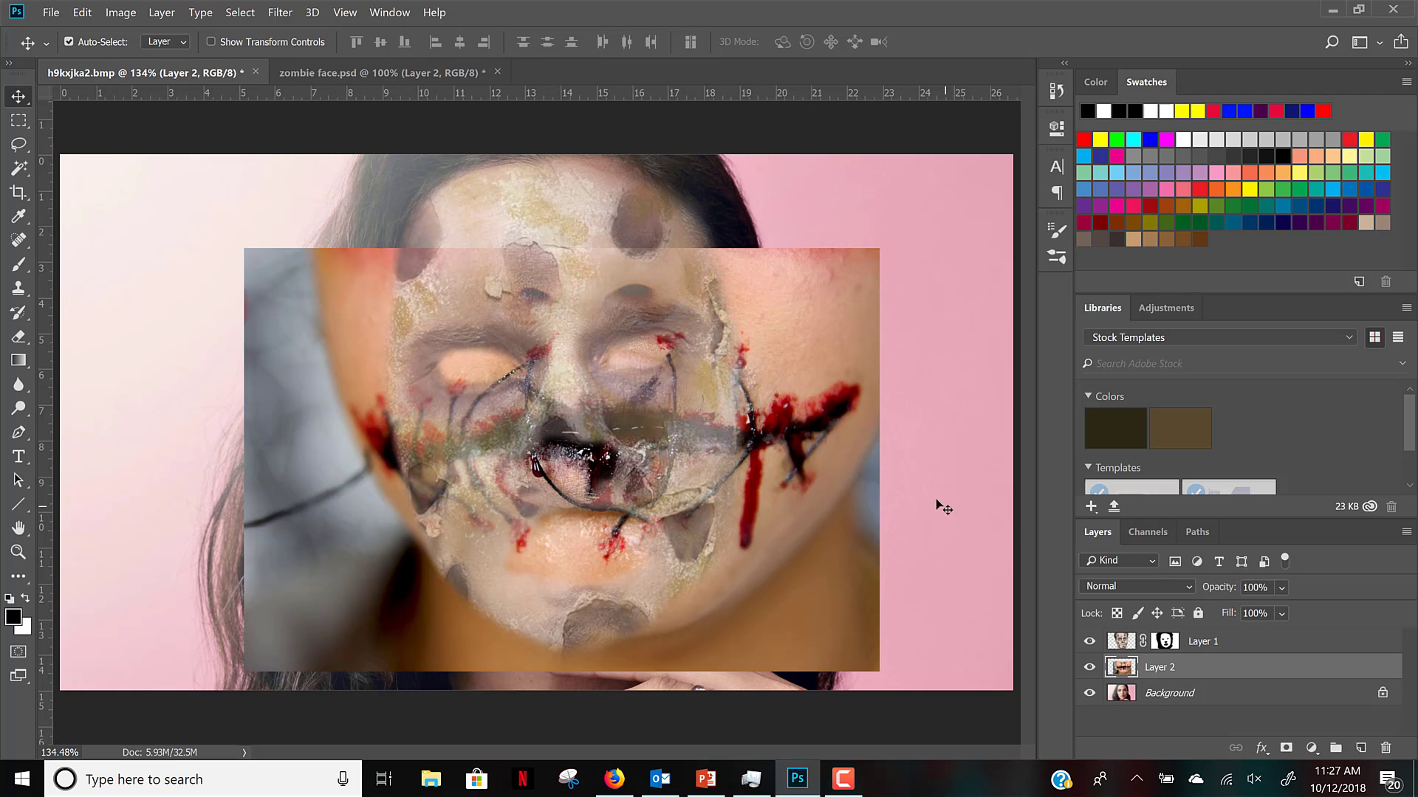
drag(1276, 673, 1258, 642)
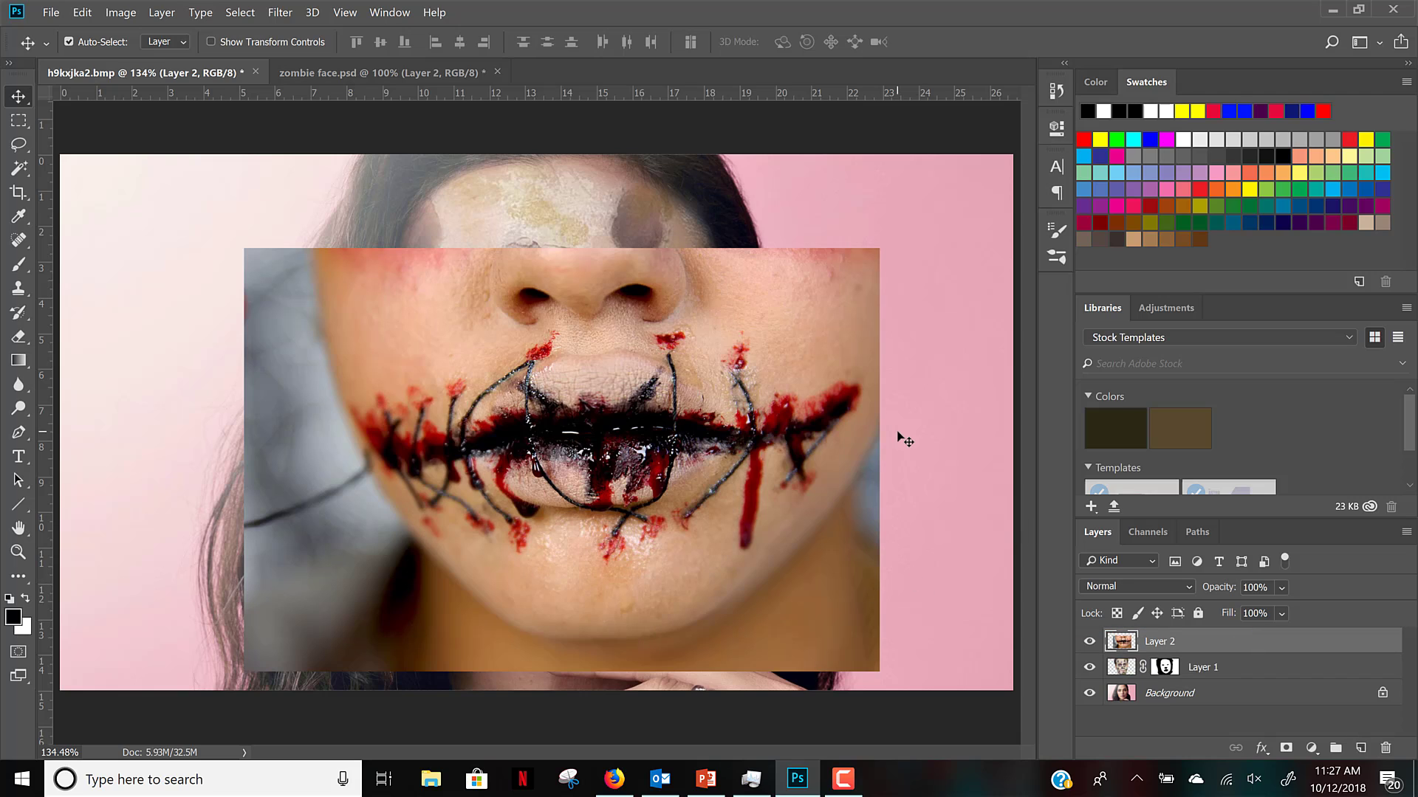
Scale down the stitched-mouth layer, set its opacity to 50% and position it over the woman's lips.
key(ctrl+t)
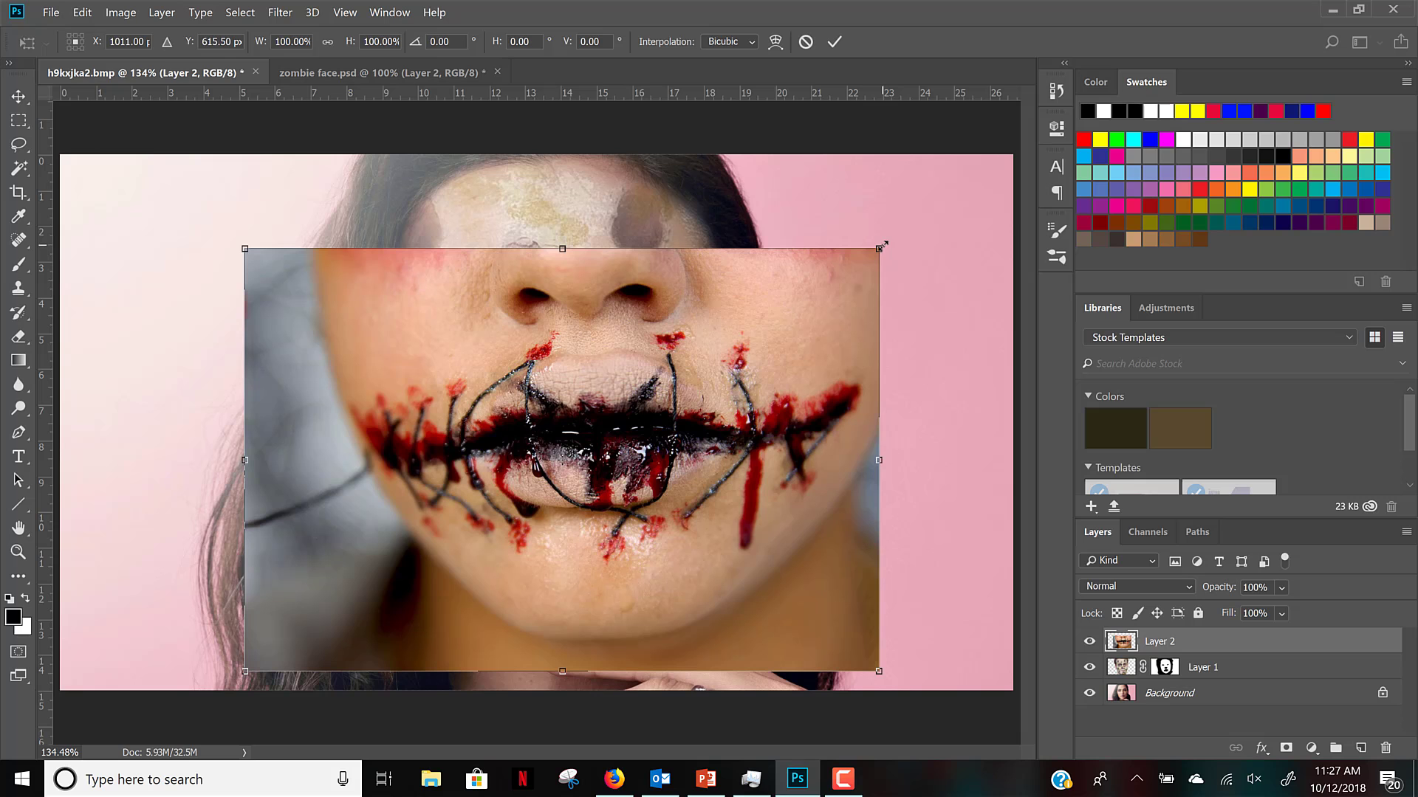
drag(821, 283, 524, 485)
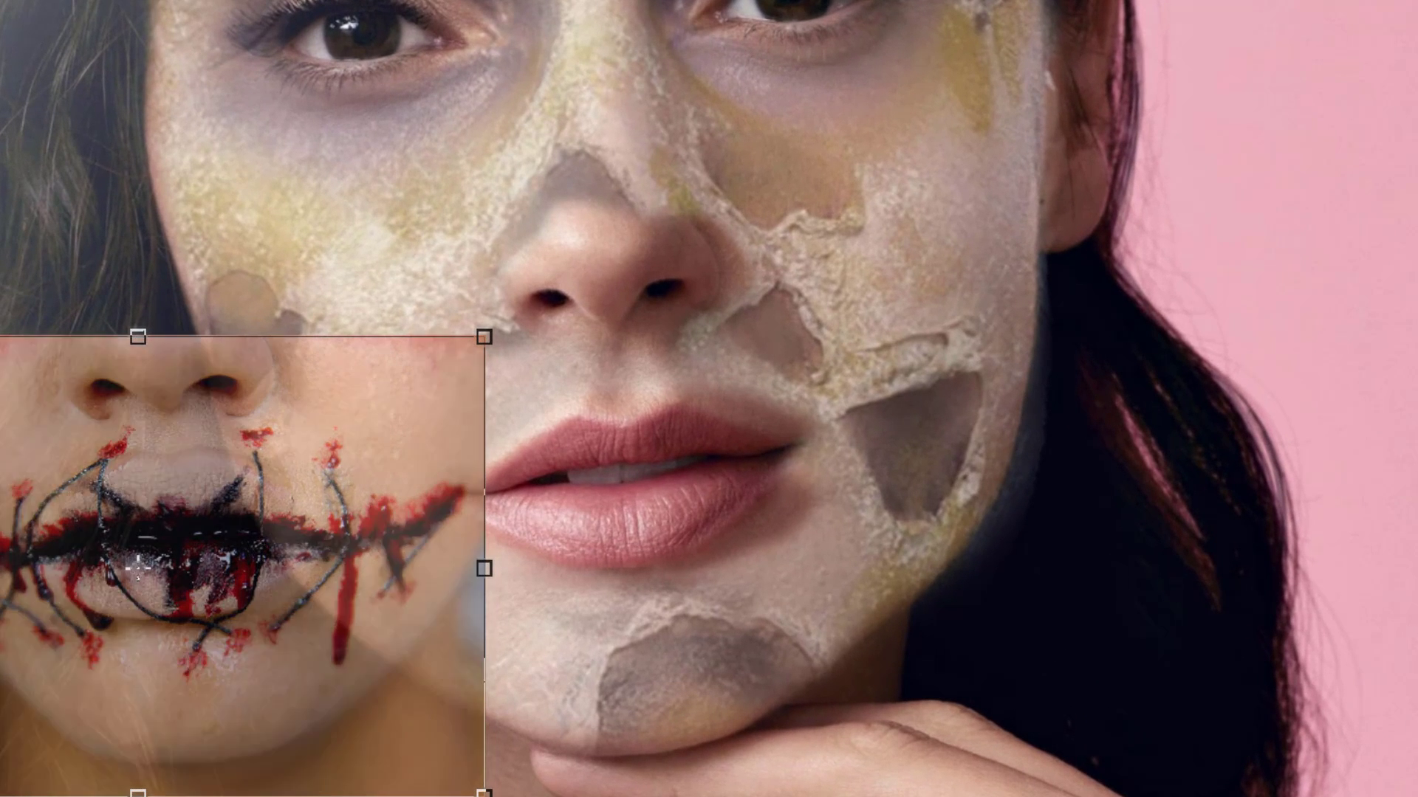
key(5)
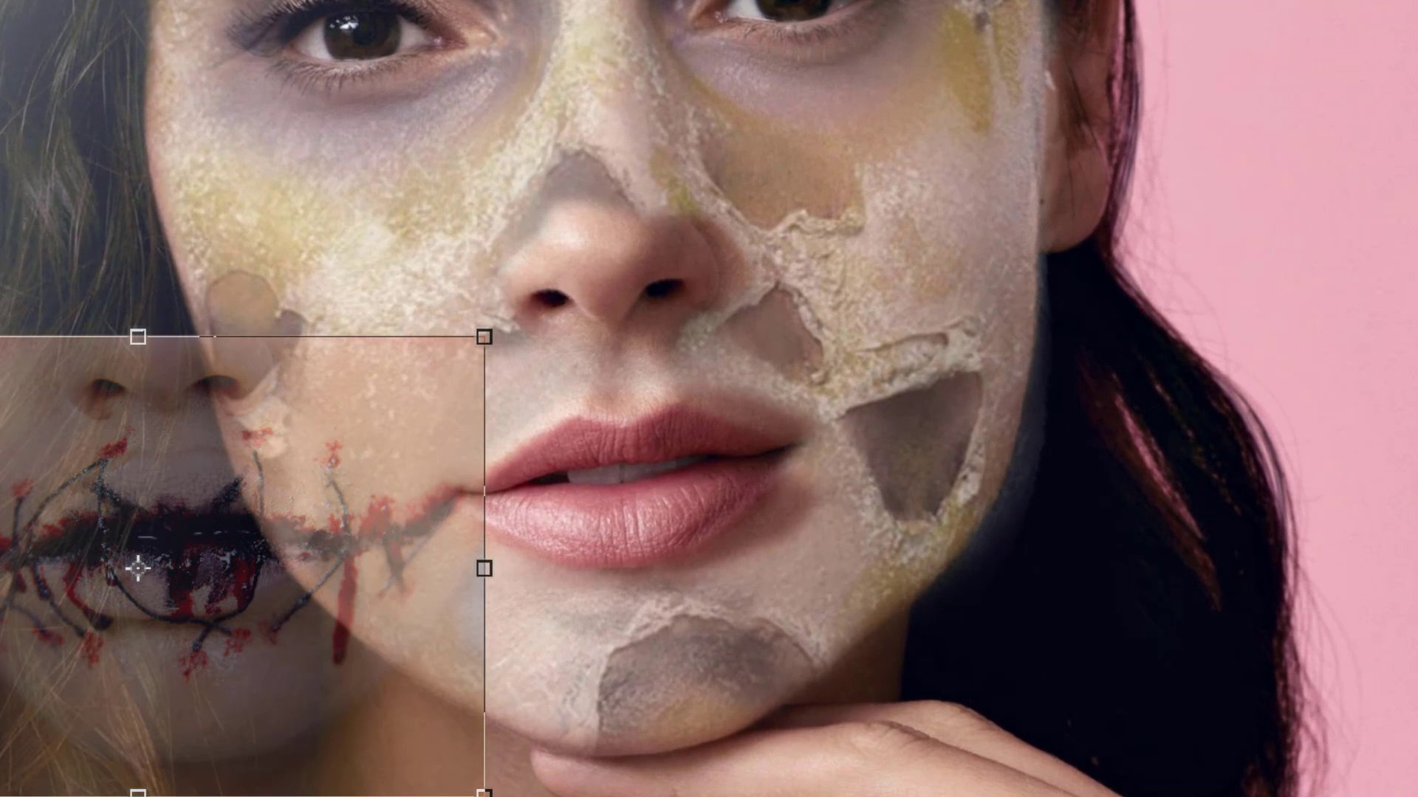
drag(174, 508, 601, 415)
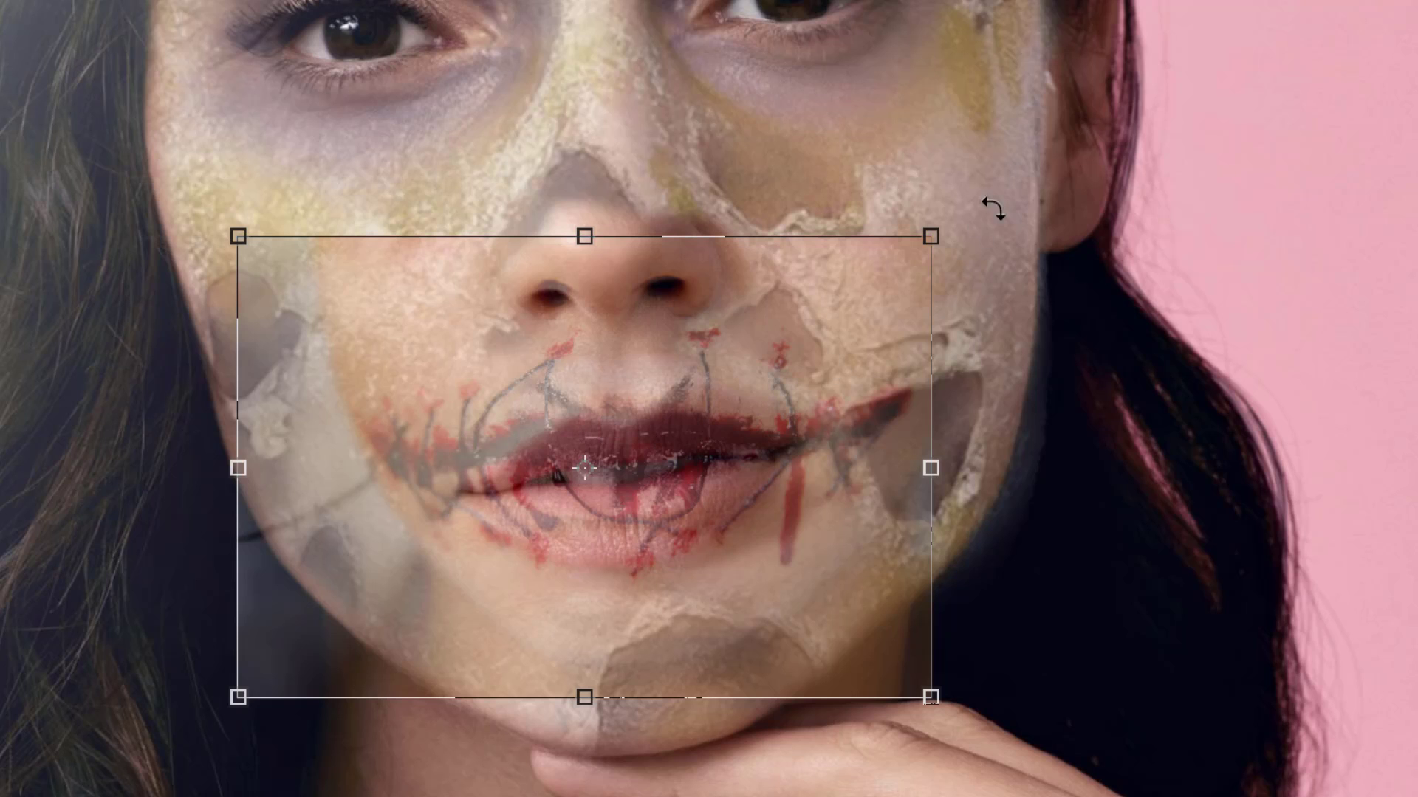
Rotate the stitched mouth slightly counterclockwise, nudge it onto the lips, and apply the transform with the layer at 100% opacity.
mouse_move(995, 190)
mouse_down()
mouse_move(968, 148)
mouse_move(982, 185)
mouse_up()
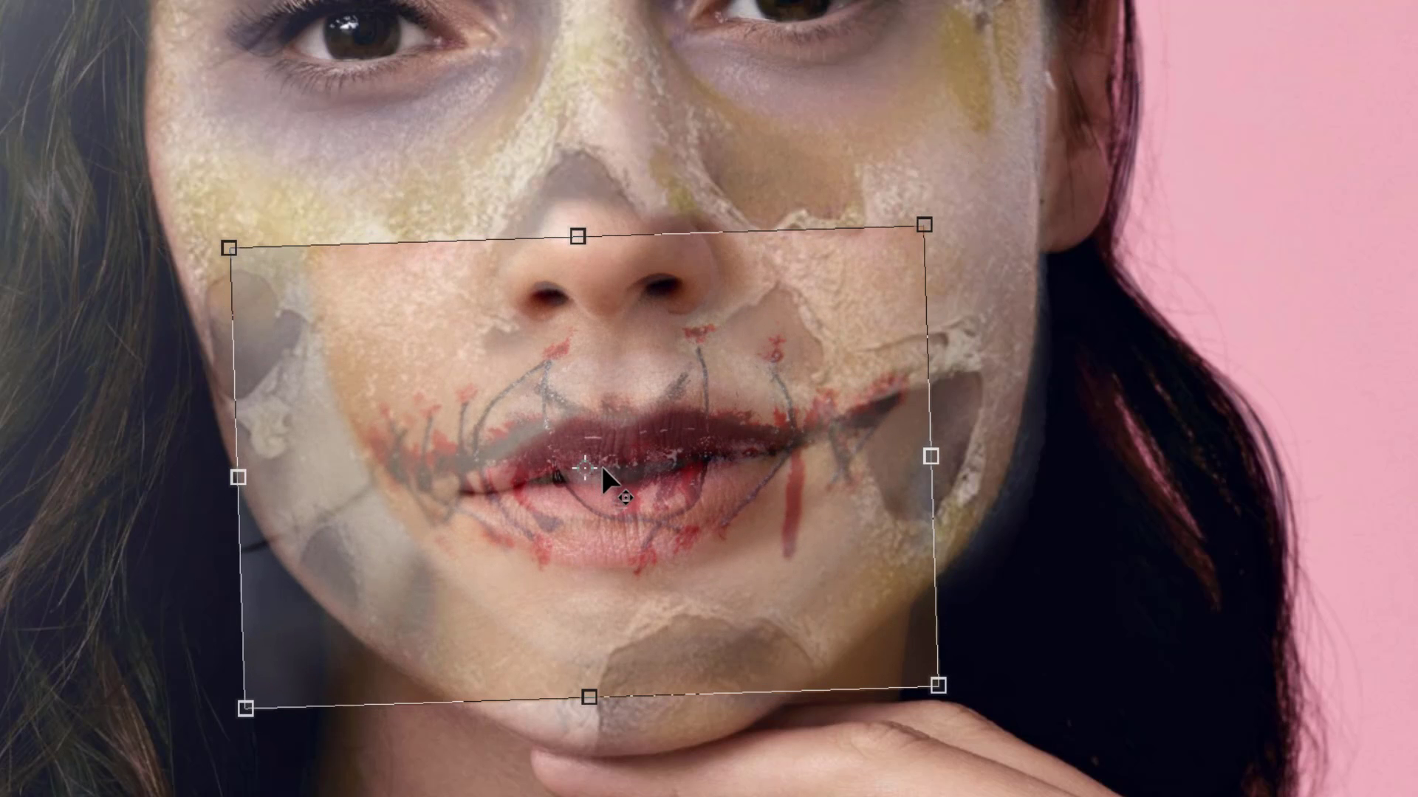
key(Down)
key(Right)
key(Down)
key(Right)
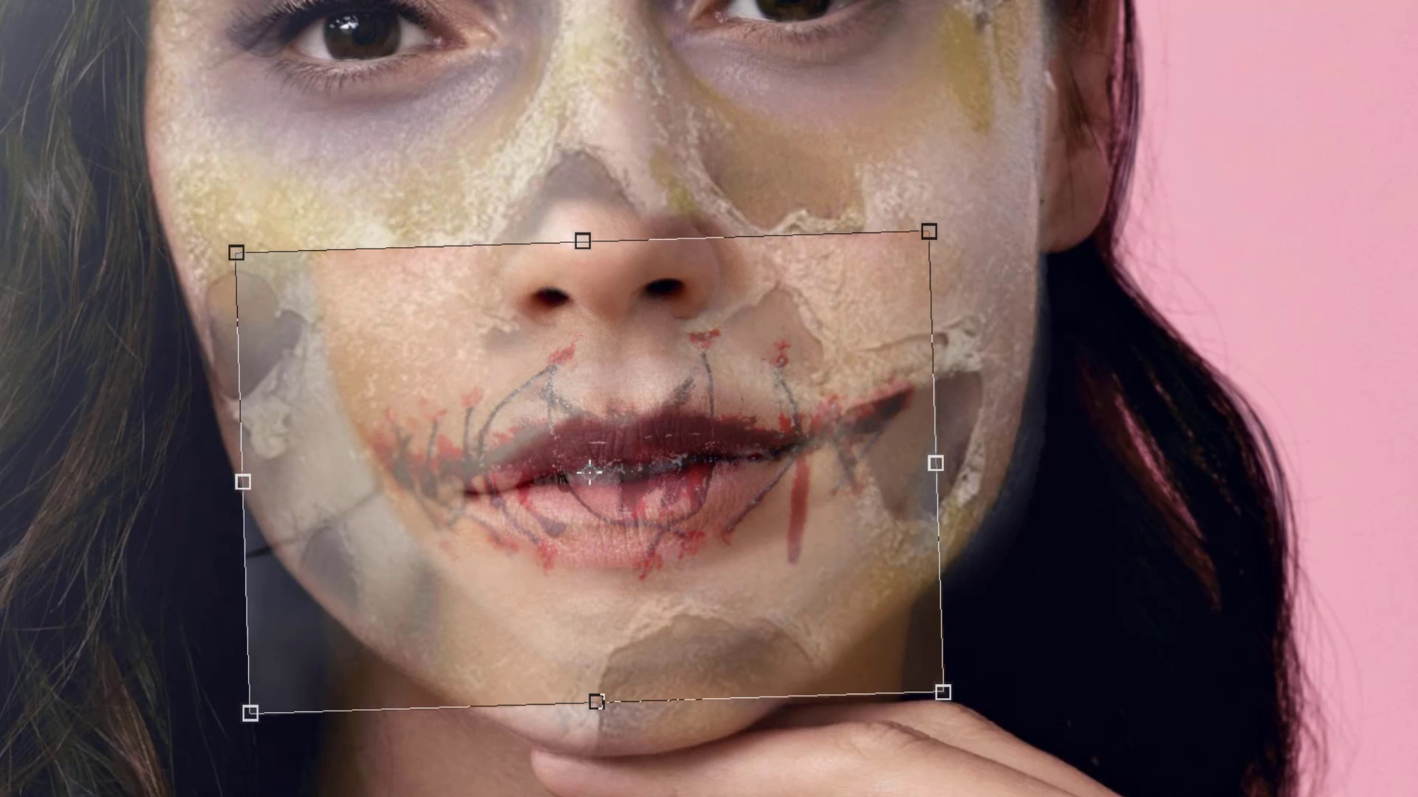
key(0)
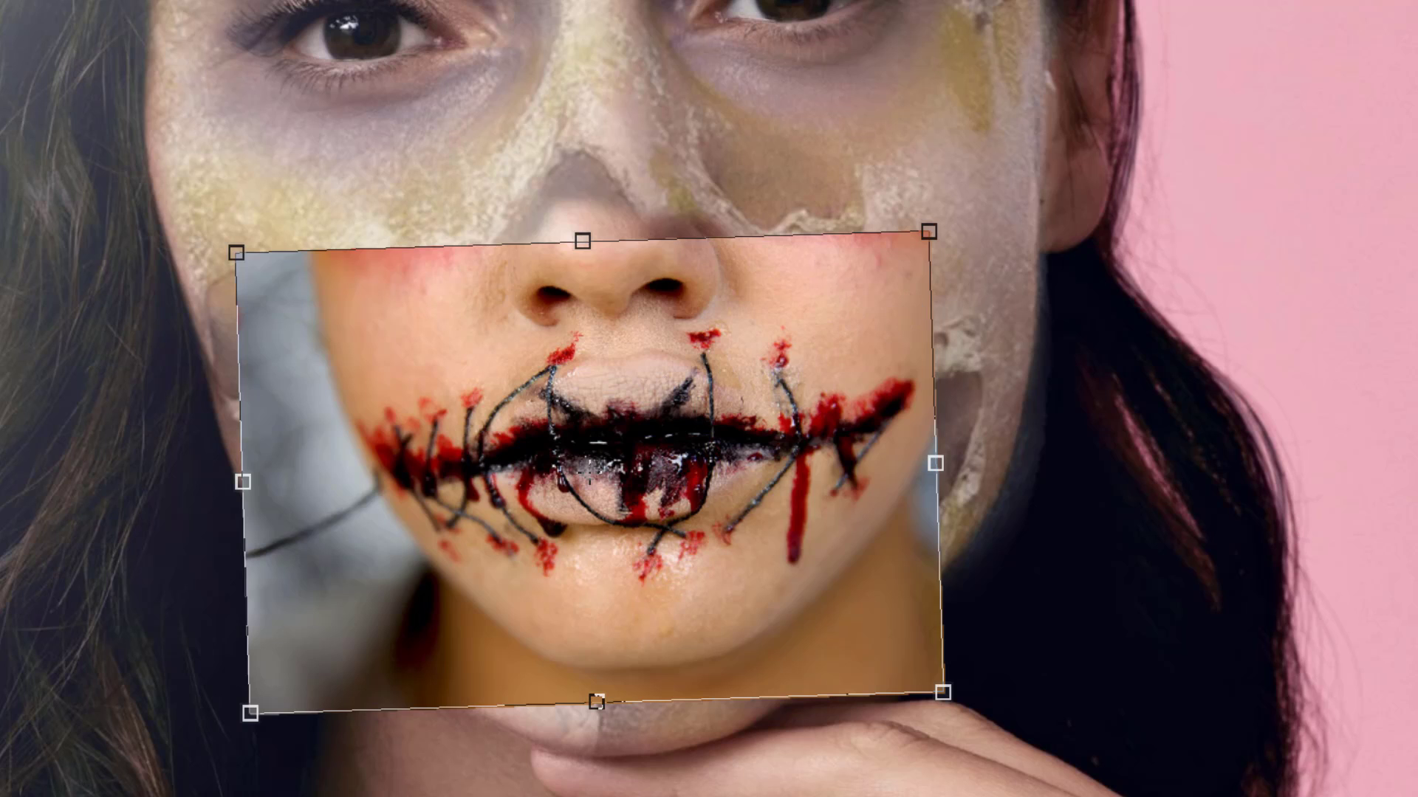
key(Return)
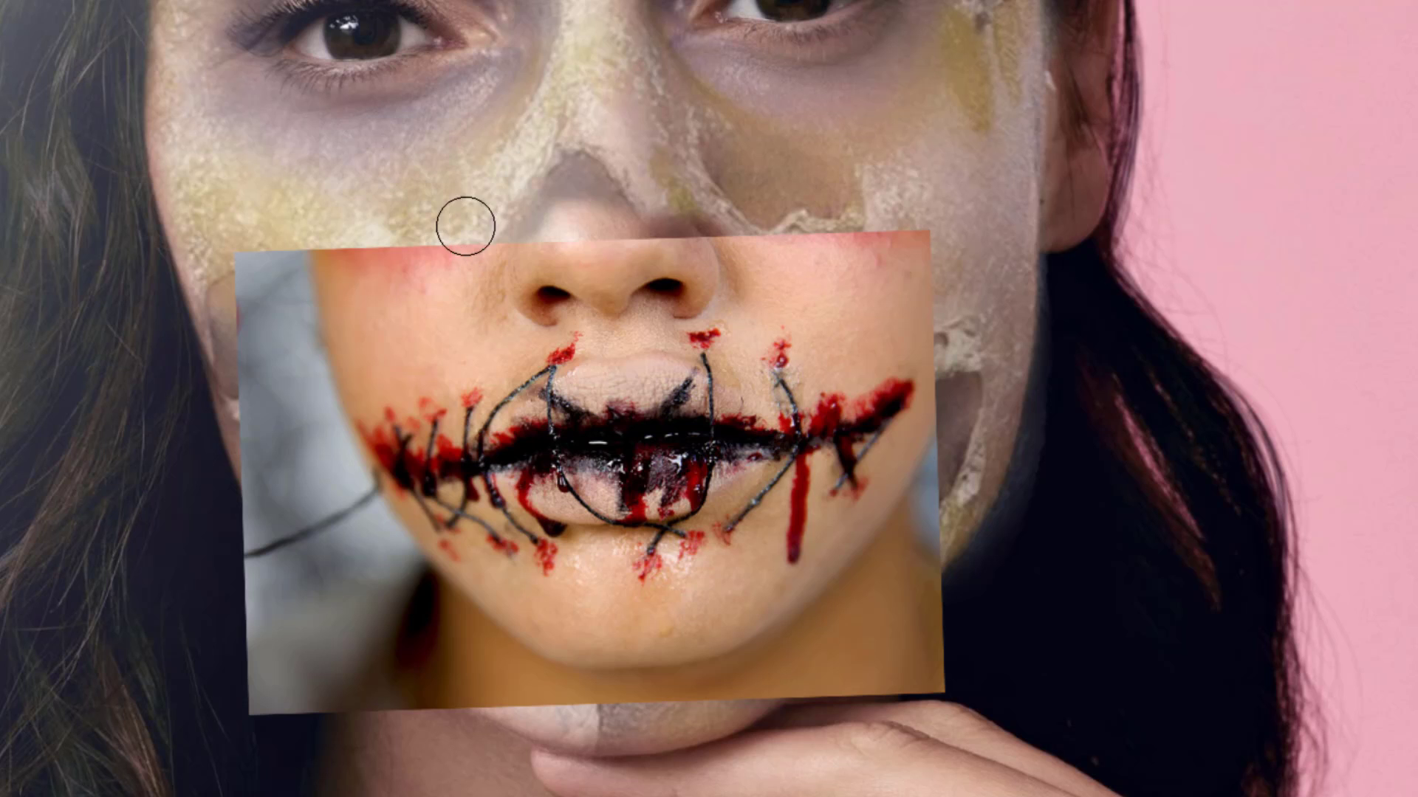
Paint black on the stitched-mouth layer's mask to hide the skin and background around the stitches.
mouse_move(279, 253)
mouse_down()
mouse_move(240, 278)
mouse_move(215, 272)
mouse_up()
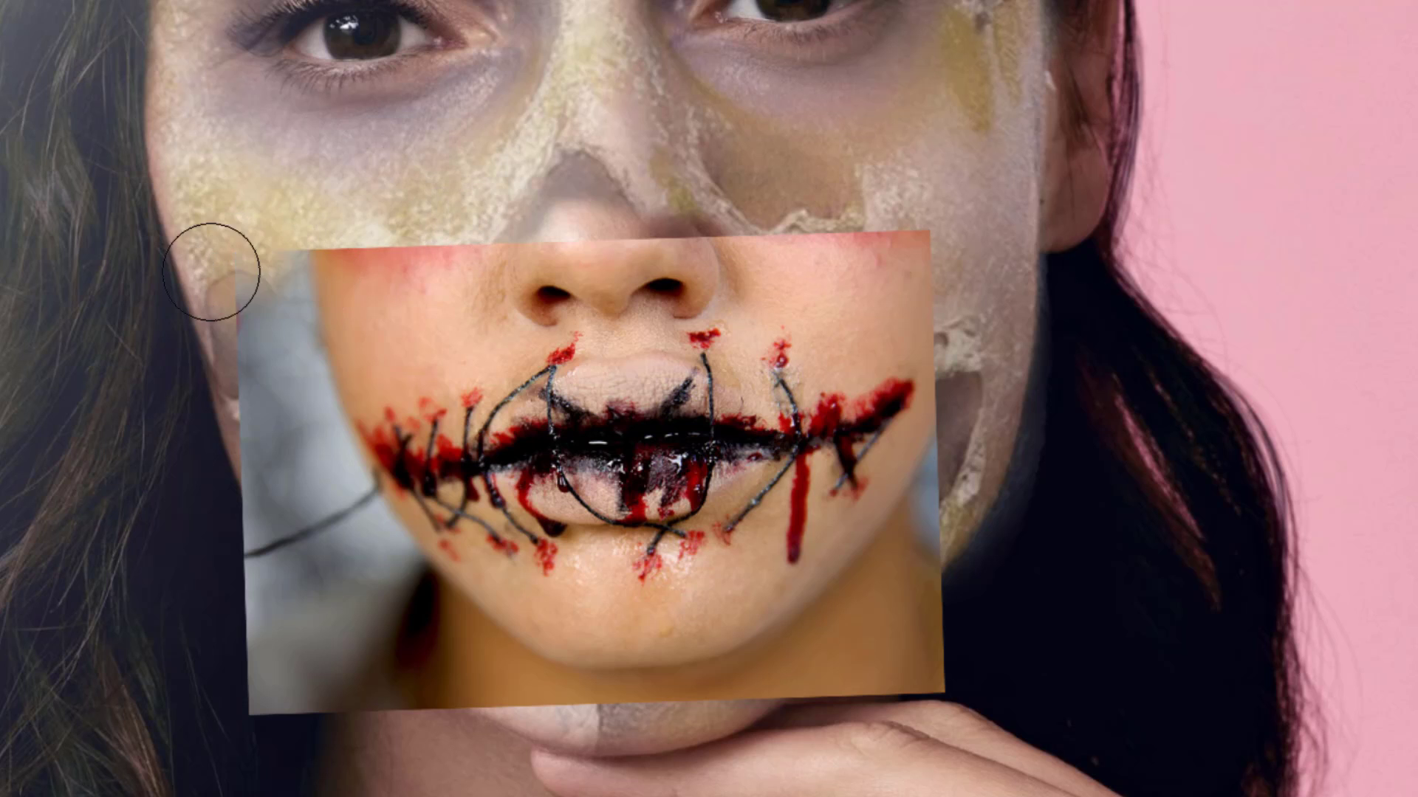
mouse_move(498, 242)
mouse_down()
mouse_move(206, 301)
mouse_move(778, 266)
mouse_move(642, 253)
mouse_move(859, 231)
mouse_move(934, 263)
mouse_move(848, 307)
mouse_move(904, 302)
mouse_move(876, 319)
mouse_up()
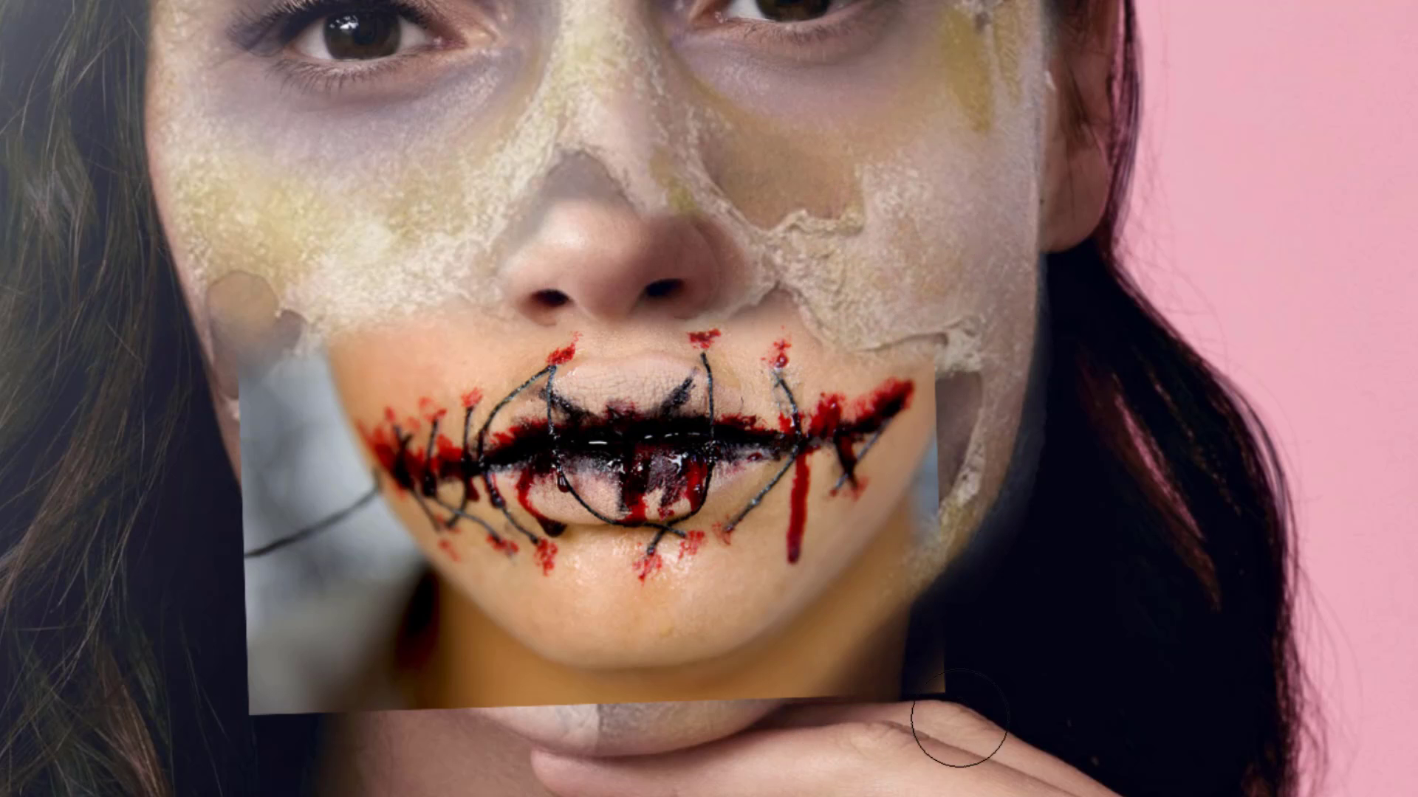
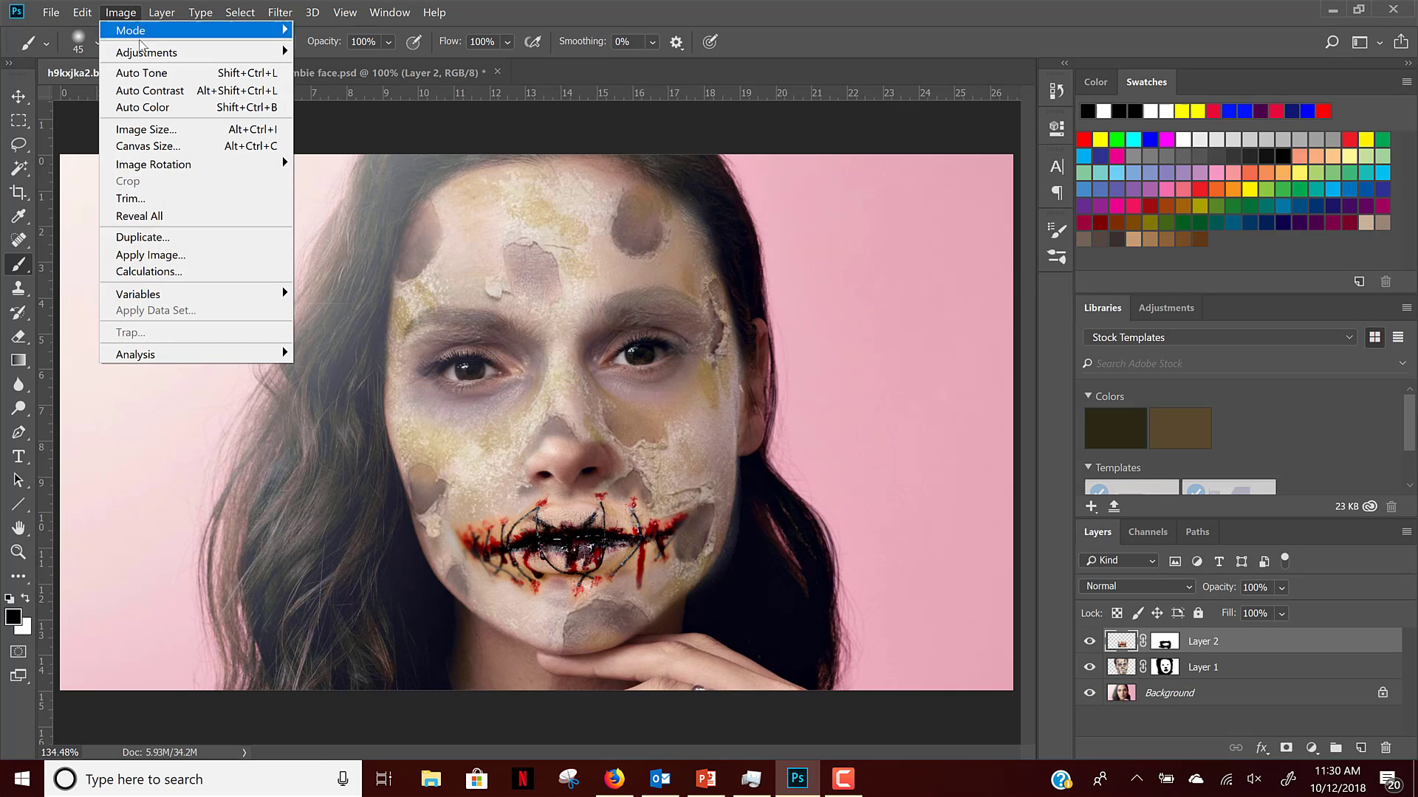
Adjust the stitched-mouth layer's Hue/Saturation to hue -2, saturation -33 and lightness +2 to match the zombie skin.
mouse_move(221, 52)
click(350, 145)
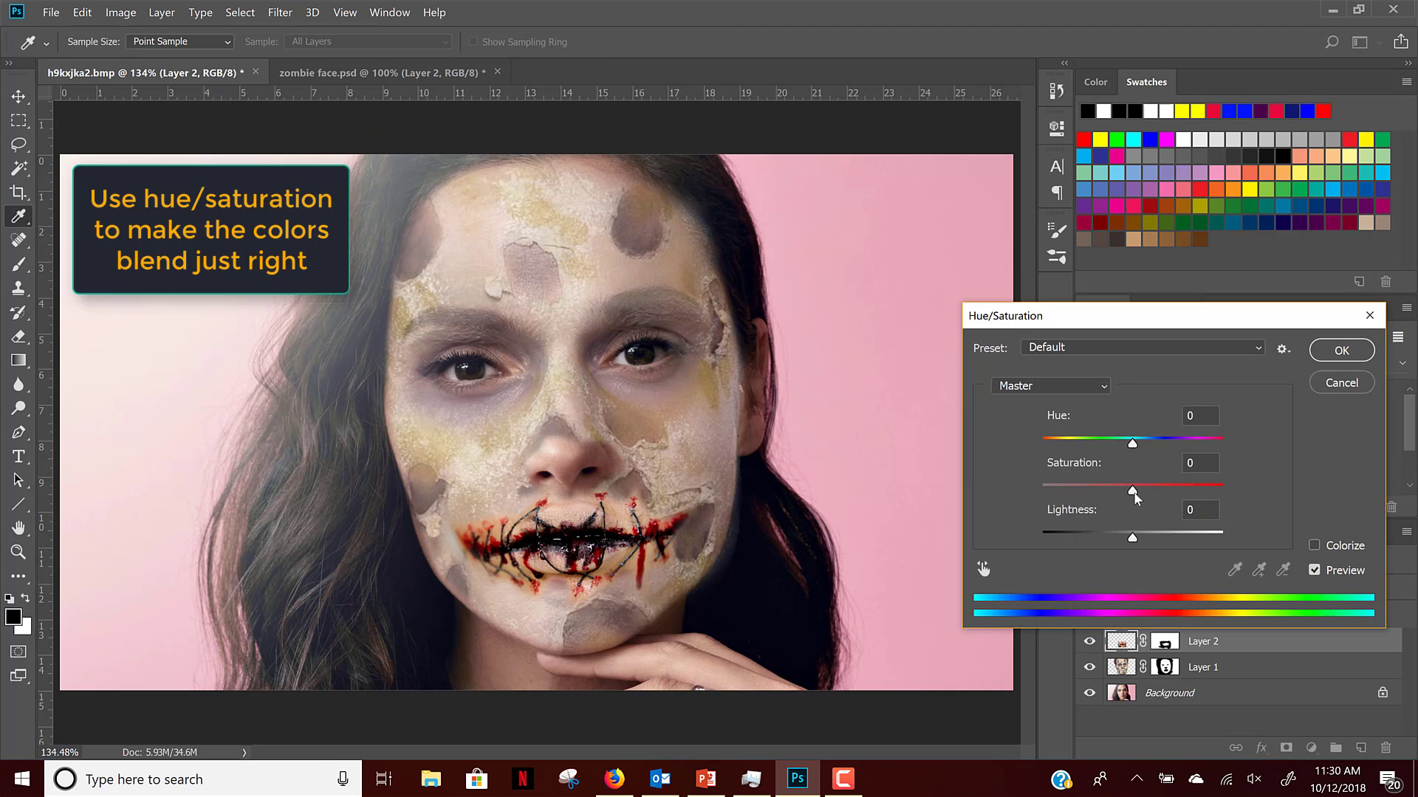
mouse_move(1132, 492)
mouse_down()
mouse_move(1087, 493)
mouse_move(1117, 493)
mouse_up()
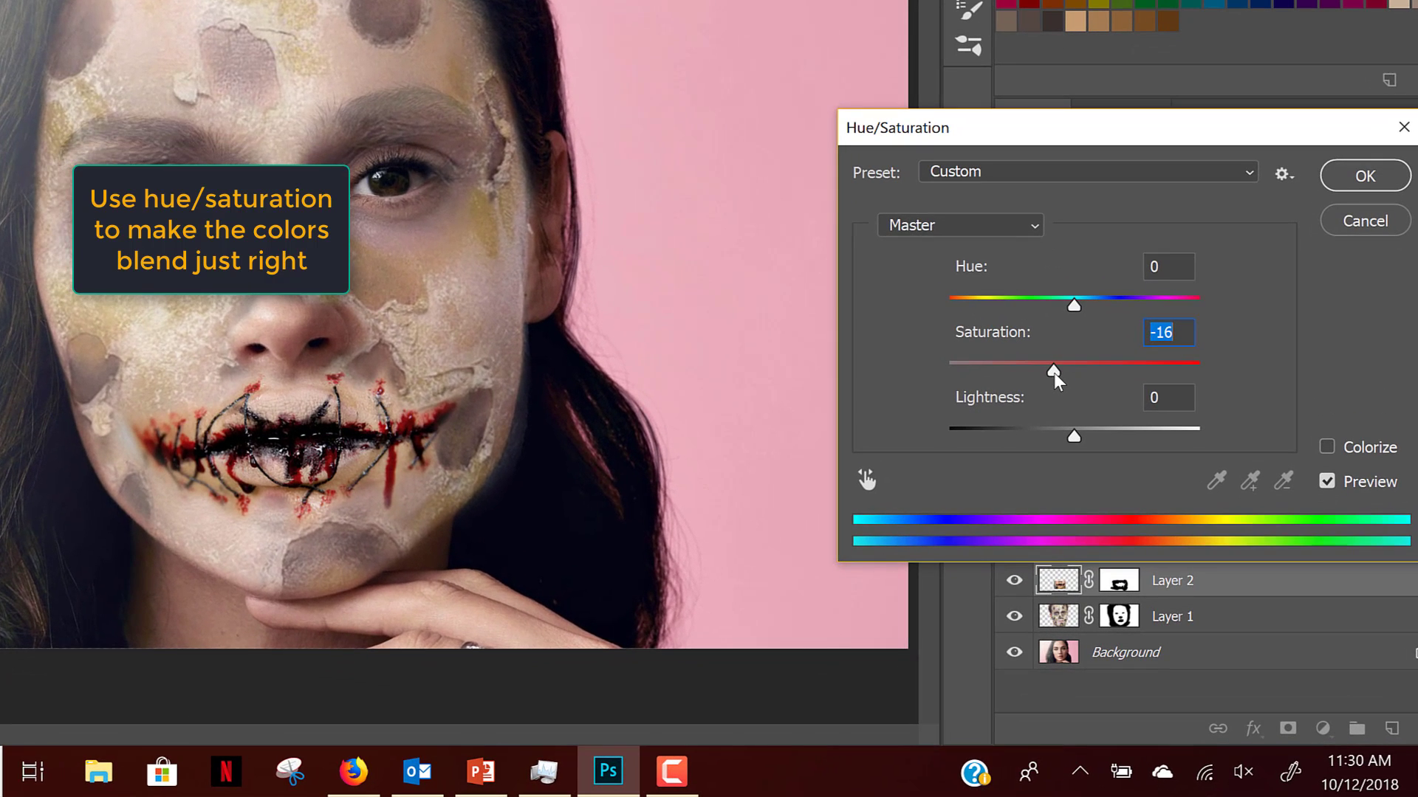
drag(1052, 374, 1036, 379)
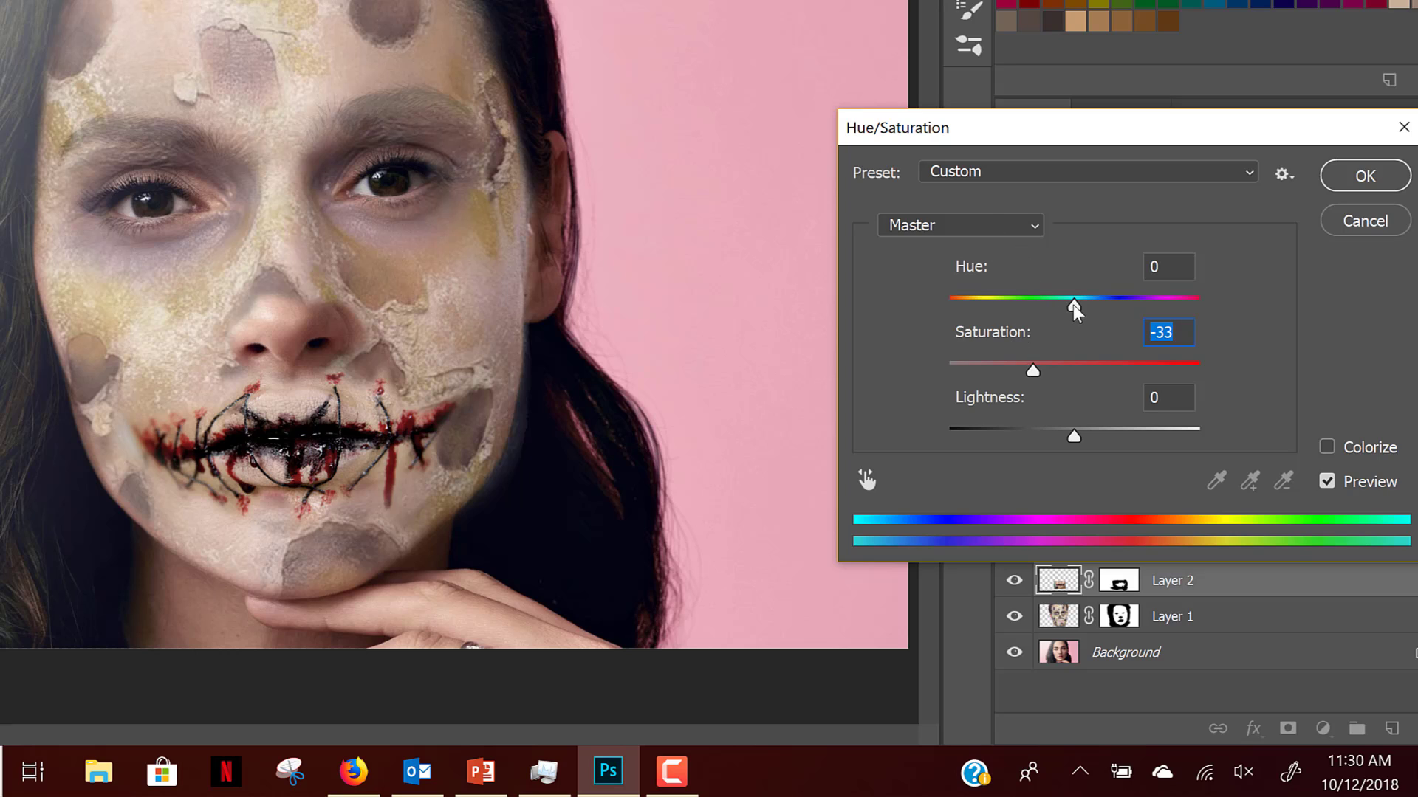
mouse_move(1073, 304)
mouse_down()
mouse_move(1054, 306)
mouse_move(1071, 304)
mouse_up()
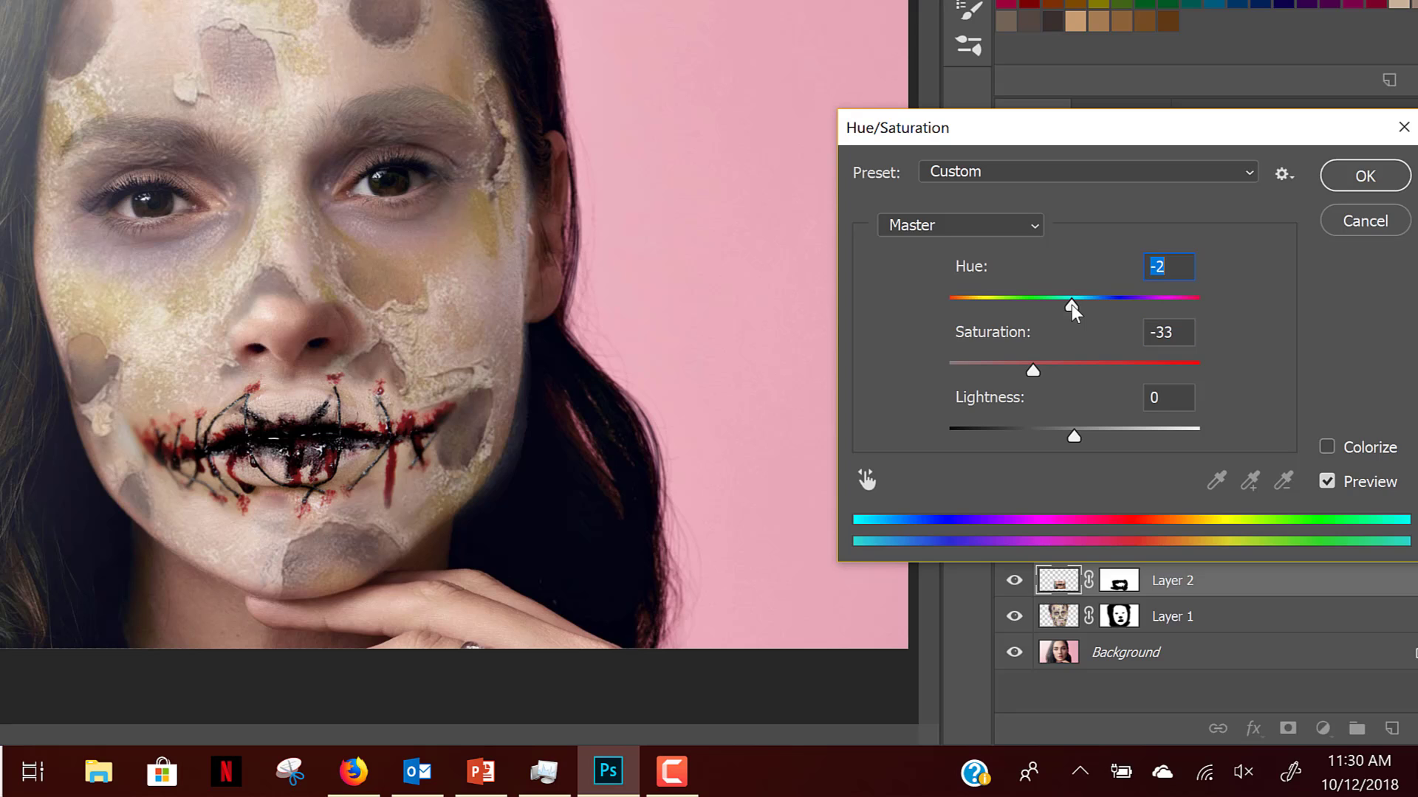
mouse_move(1074, 439)
mouse_down()
mouse_move(1092, 440)
mouse_move(1079, 436)
mouse_up()
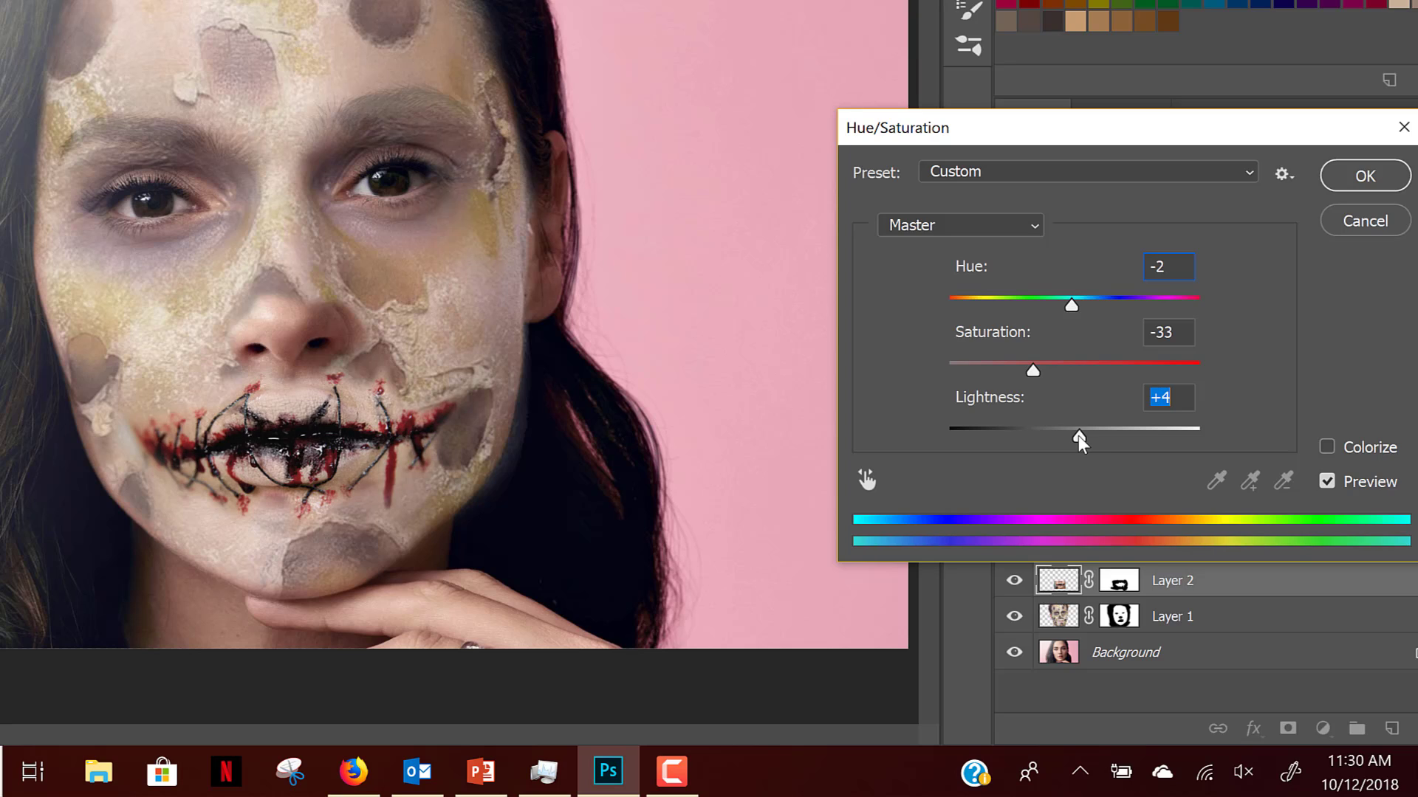
drag(1078, 436, 1077, 436)
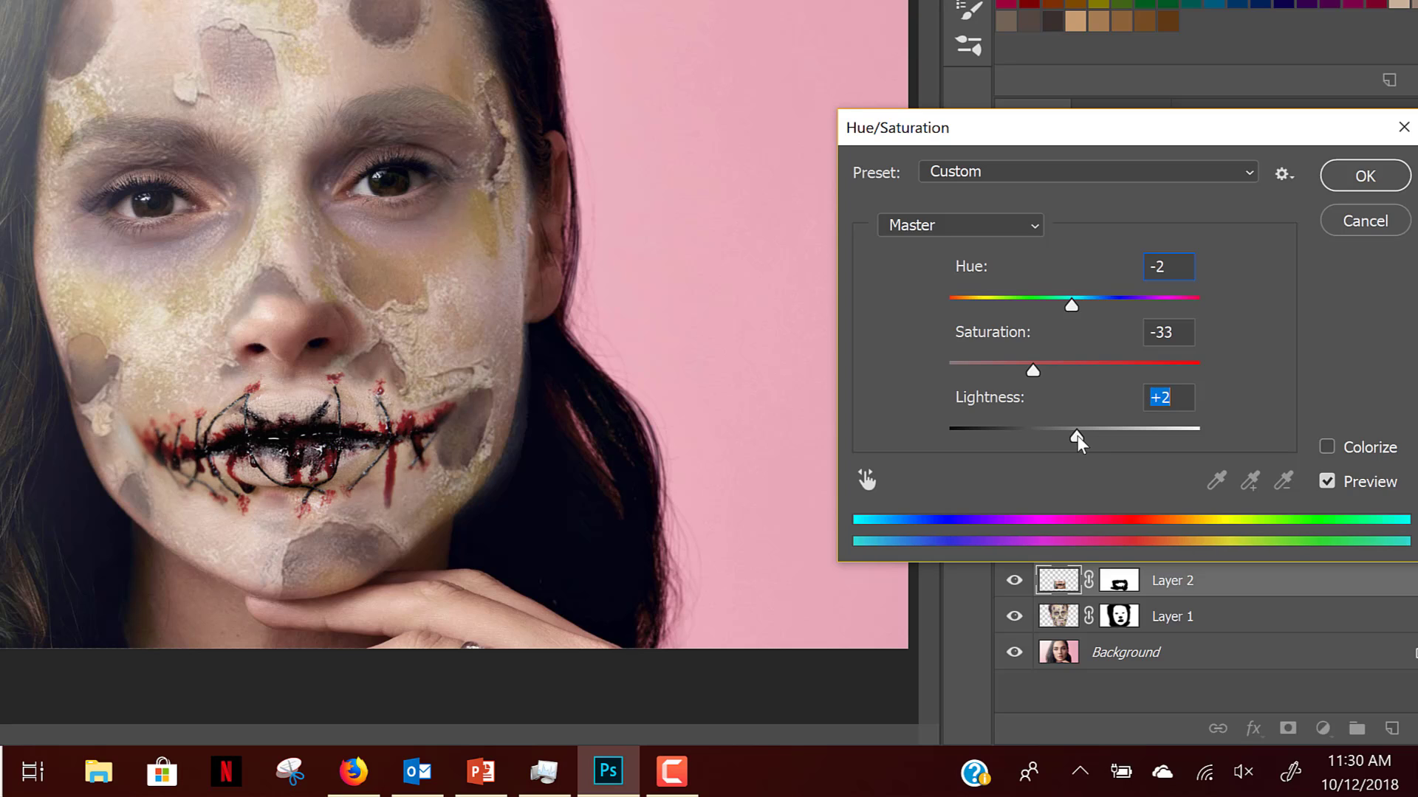
click(1365, 177)
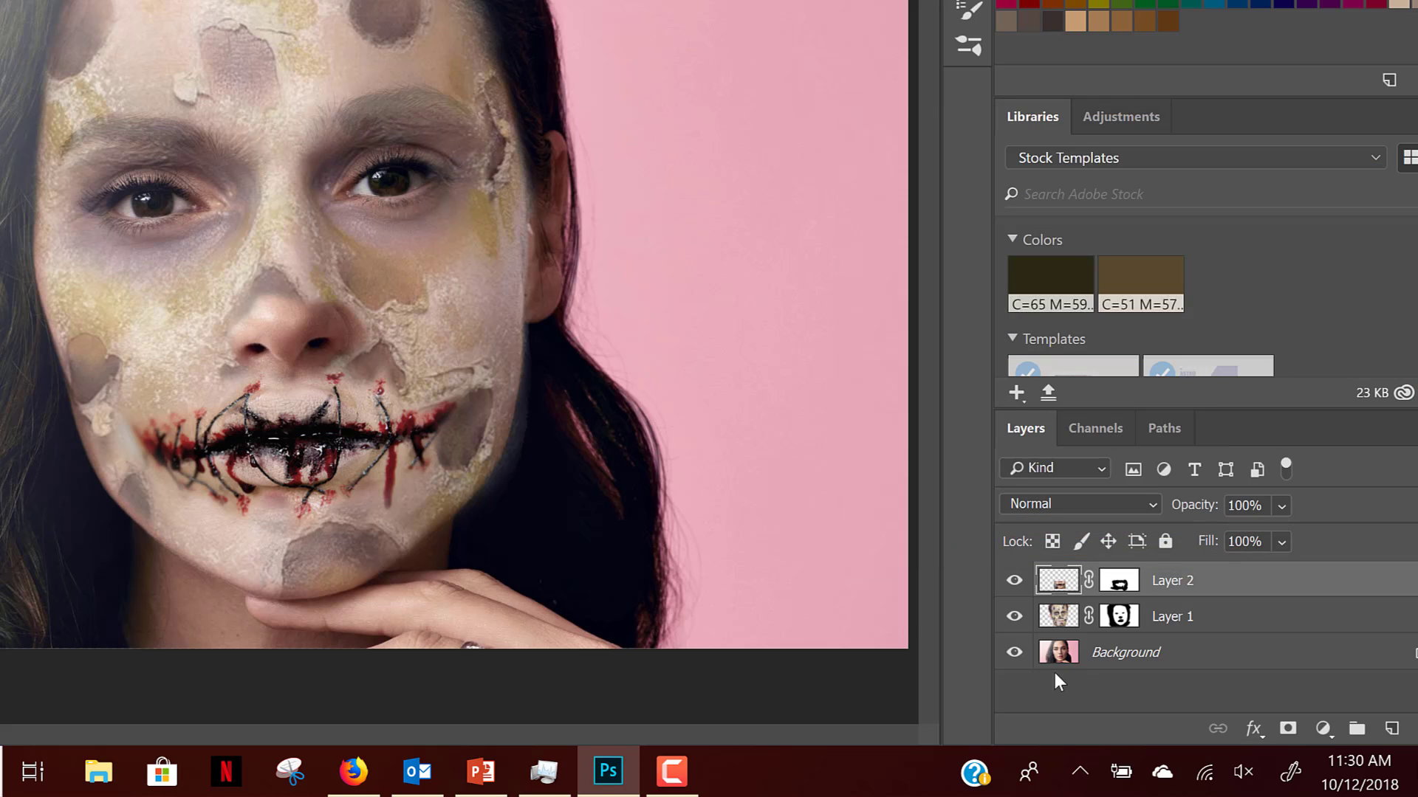
click(670, 773)
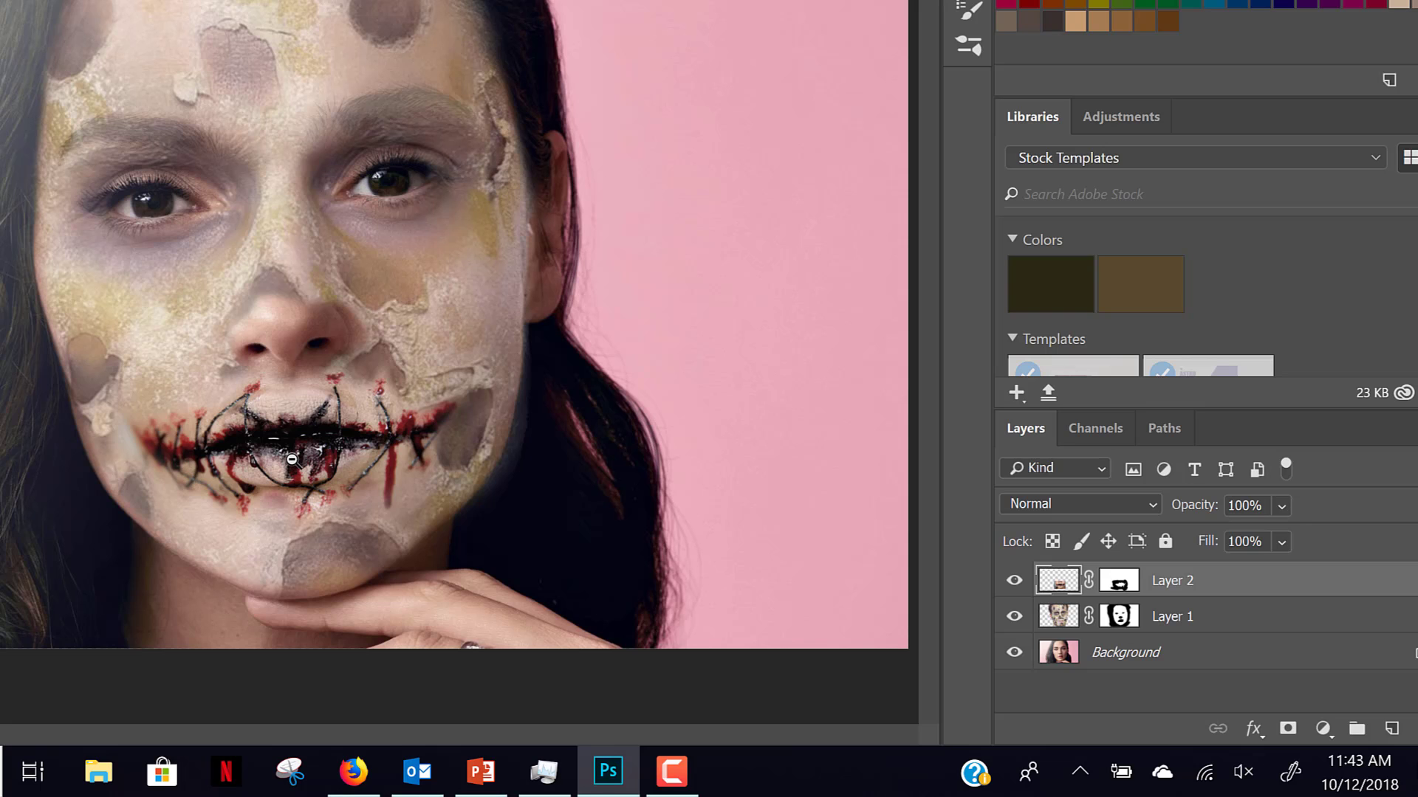
Paint black with a resized brush on the stitched-mouth layer's mask to clean up leftover skin around the stitches.
scroll(292, 461, up, 10)
scroll(324, 463, down, 10)
scroll(472, 458, up, 3)
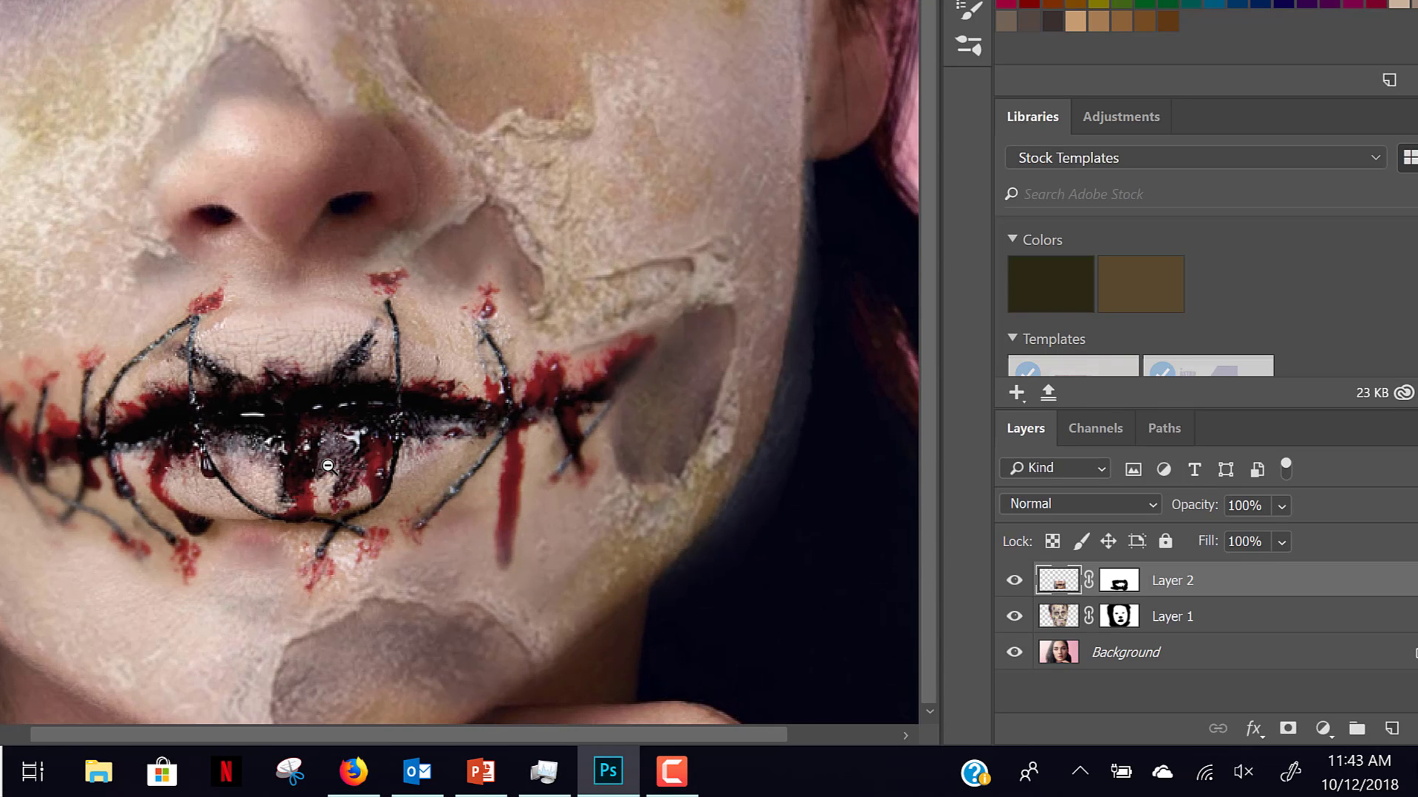
click(1121, 579)
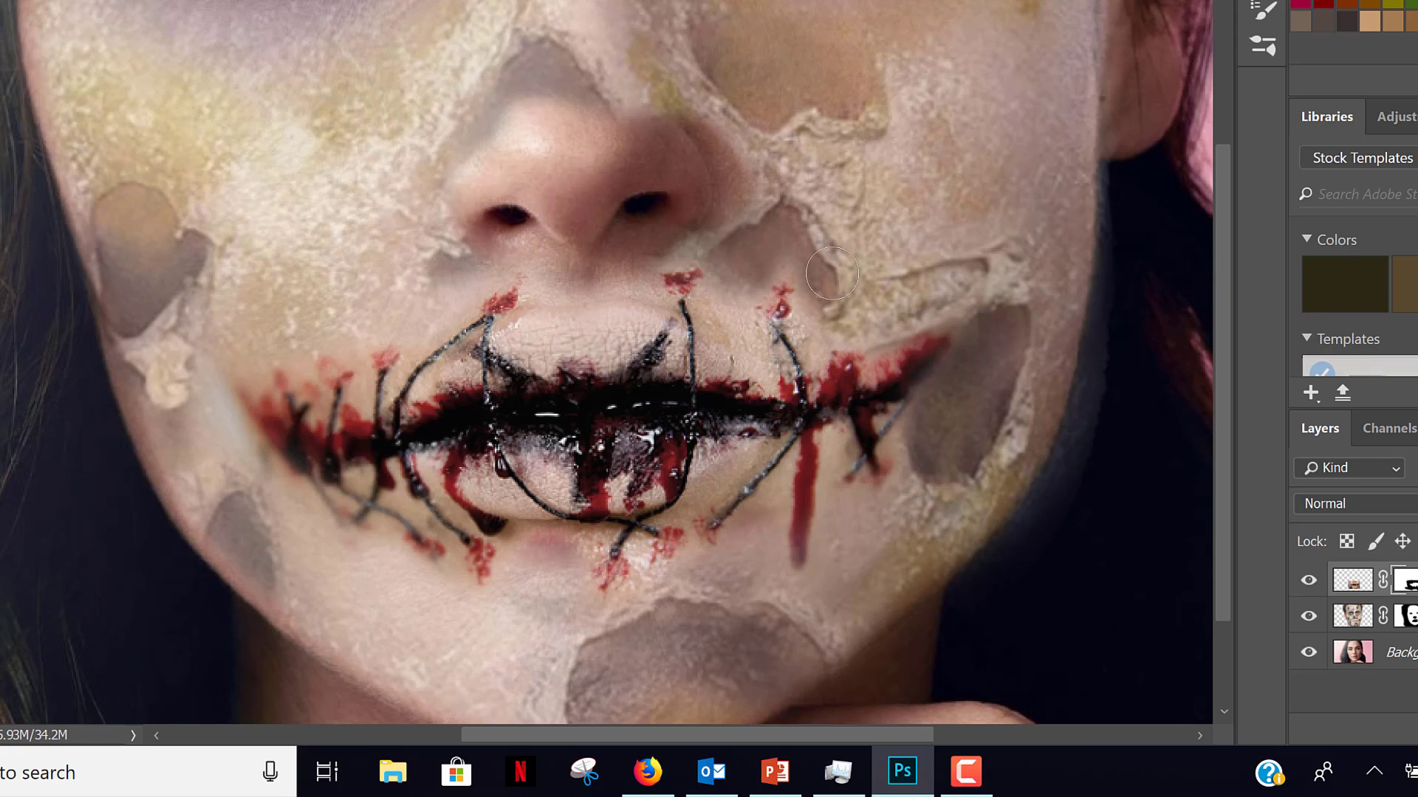
key([)
key([)
key([)
mouse_move(816, 279)
mouse_down()
mouse_move(782, 263)
mouse_move(810, 279)
mouse_move(788, 261)
mouse_move(818, 315)
mouse_move(809, 270)
mouse_up()
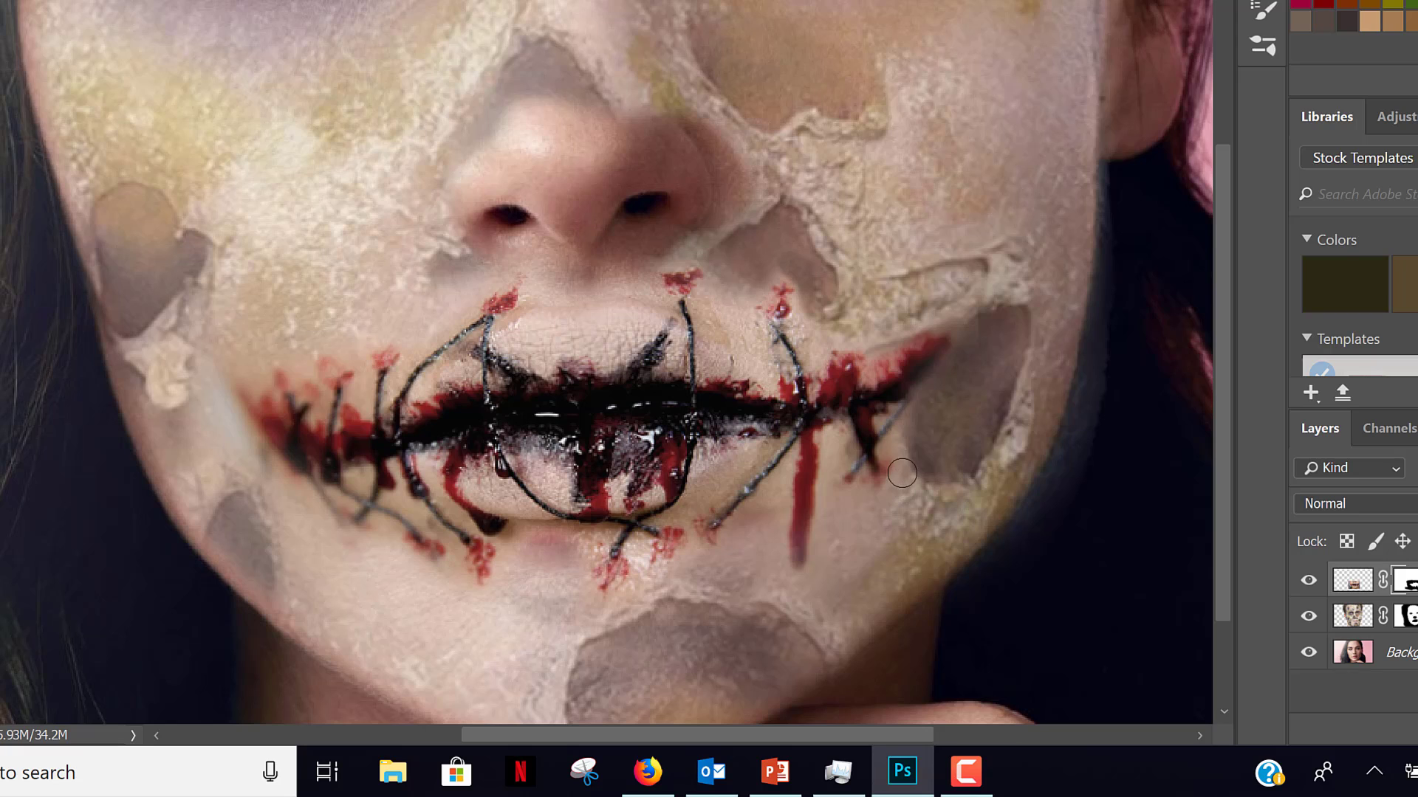
key(])
key(])
key(])
key(])
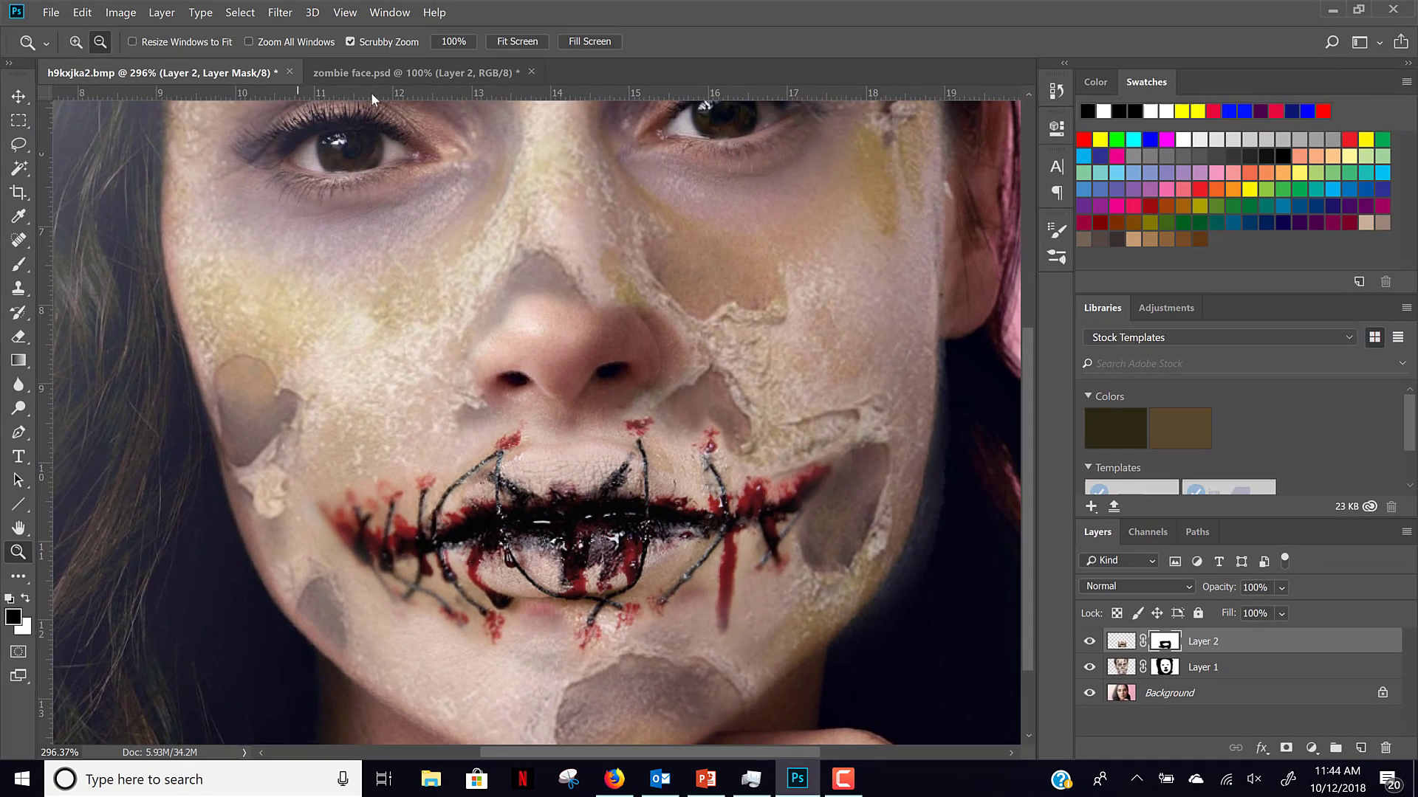
Paint black on the zombie-face layer's mask over both eyebrows to reveal the woman's natural brows.
click(516, 43)
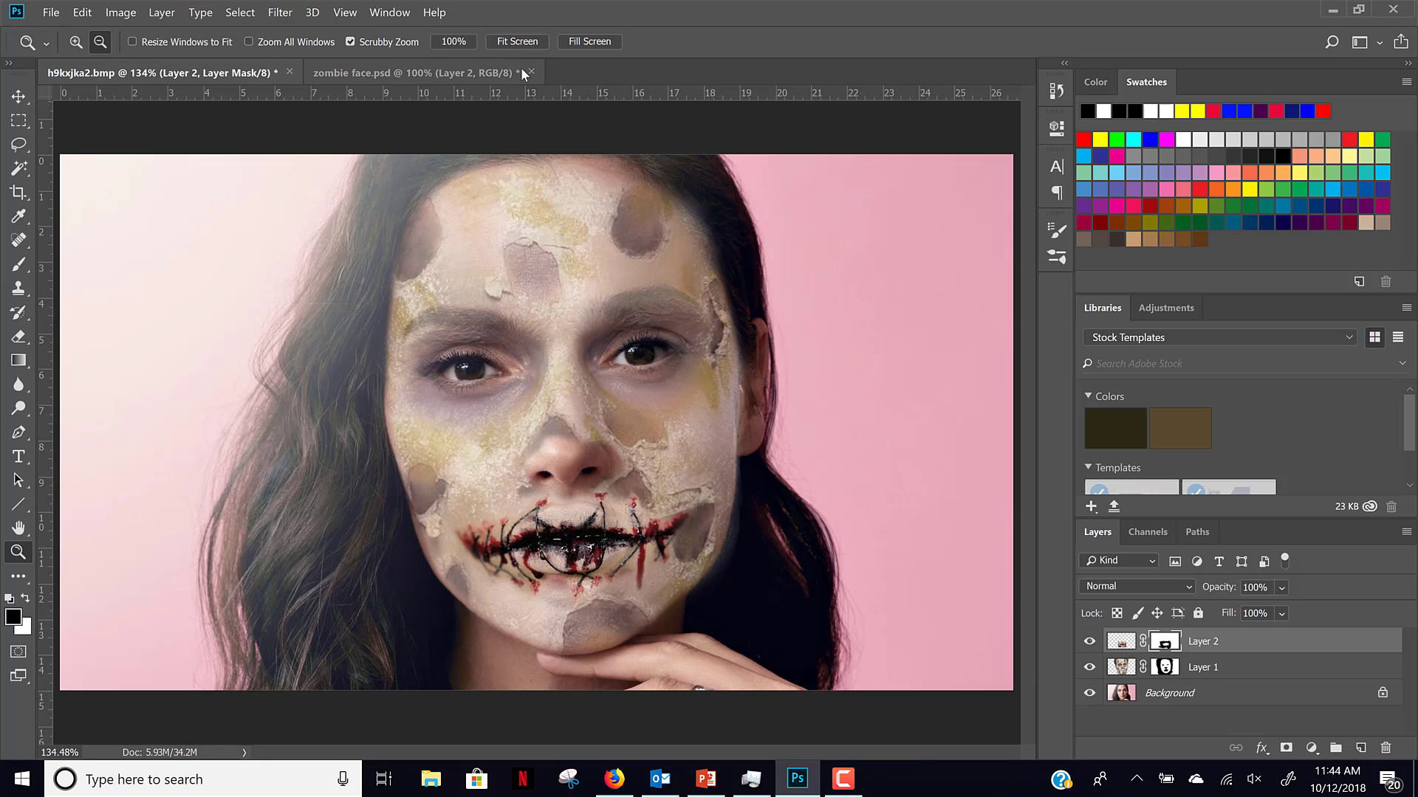
click(1165, 672)
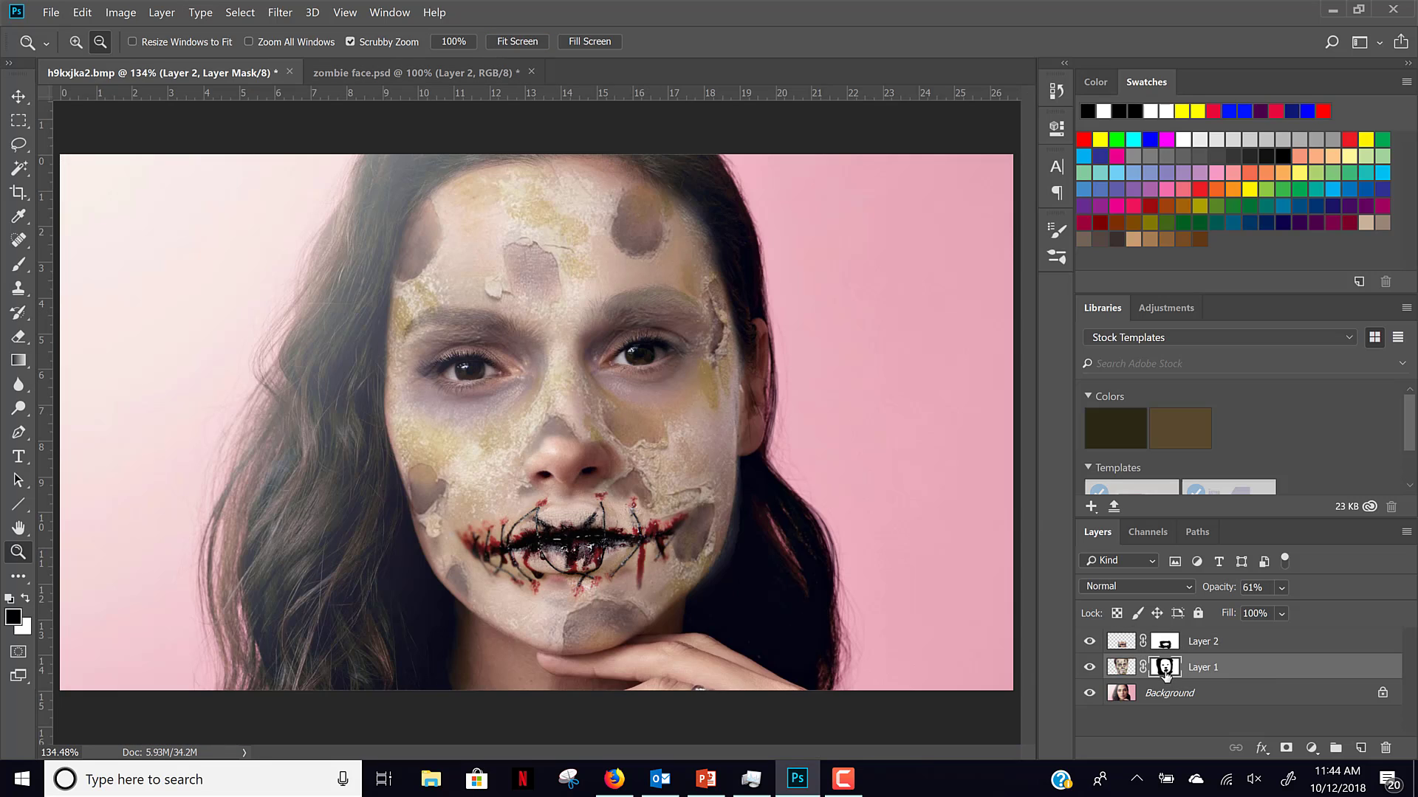
click(19, 264)
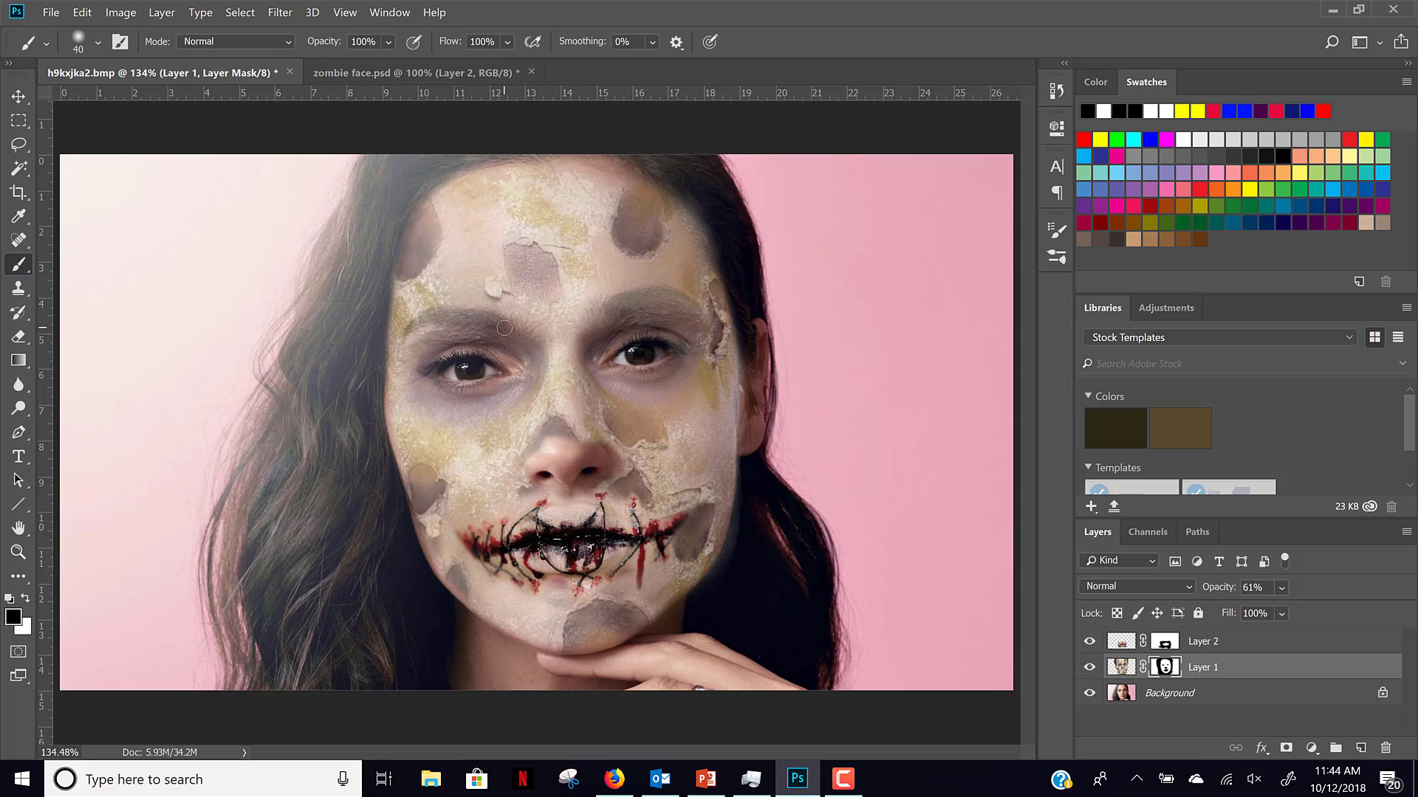
drag(504, 327, 421, 320)
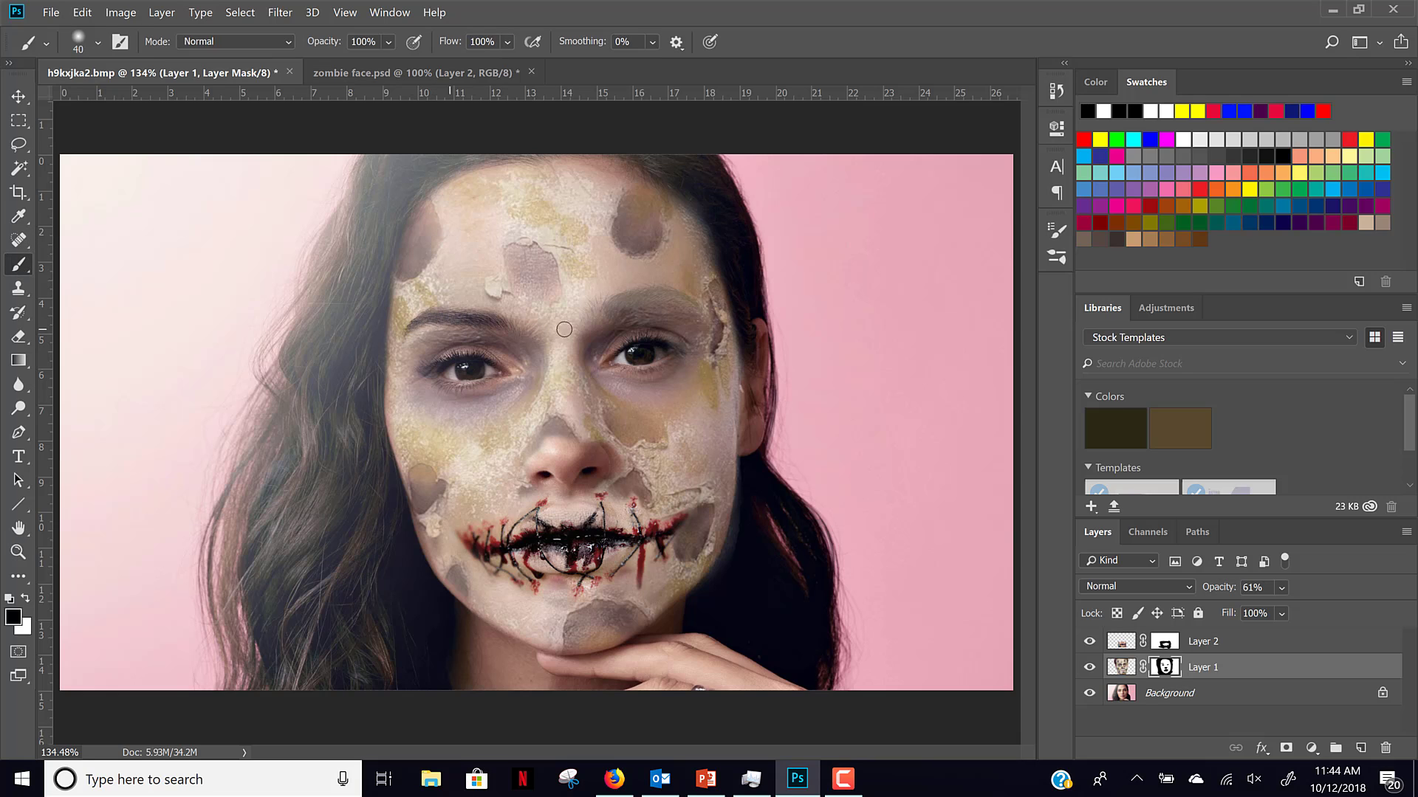
drag(612, 313, 698, 301)
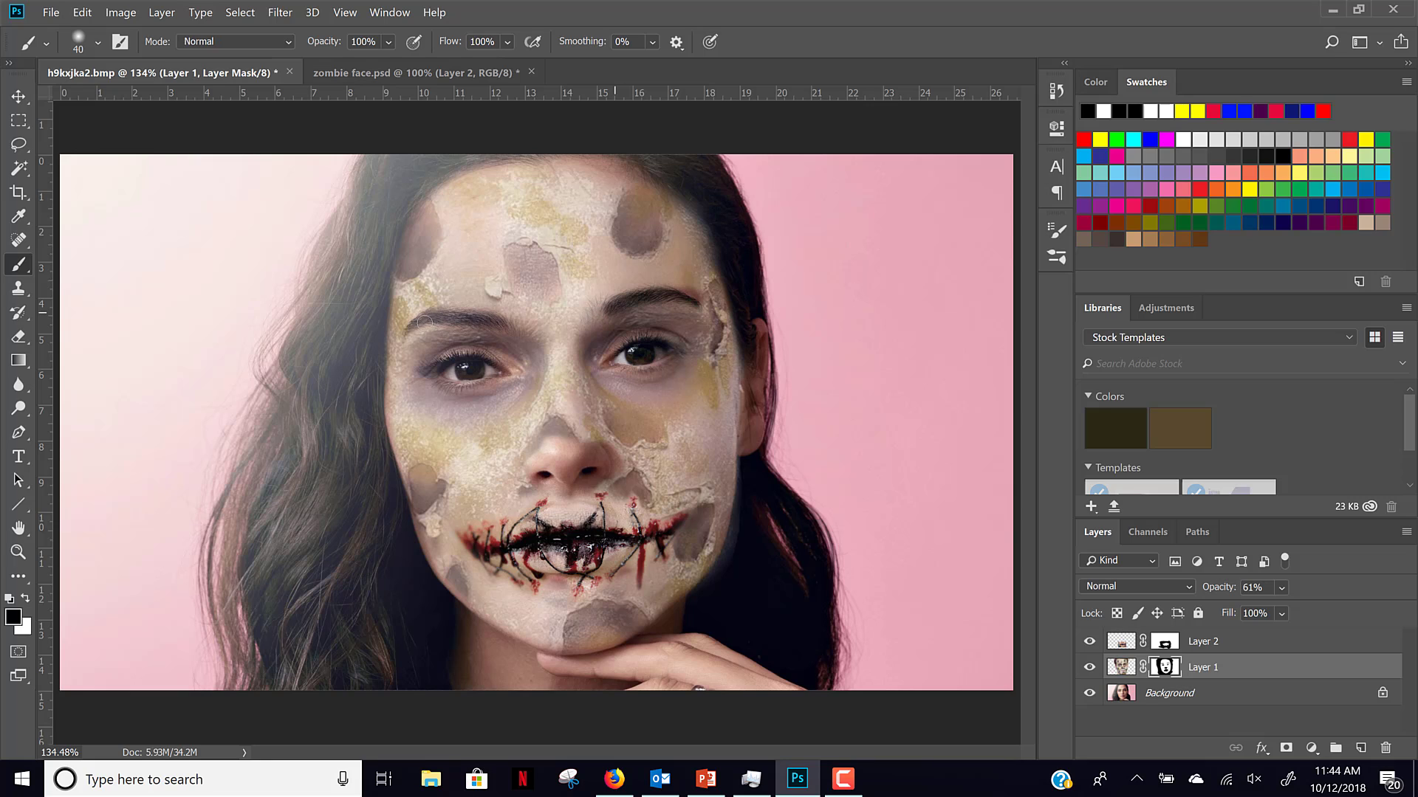
drag(691, 300, 600, 310)
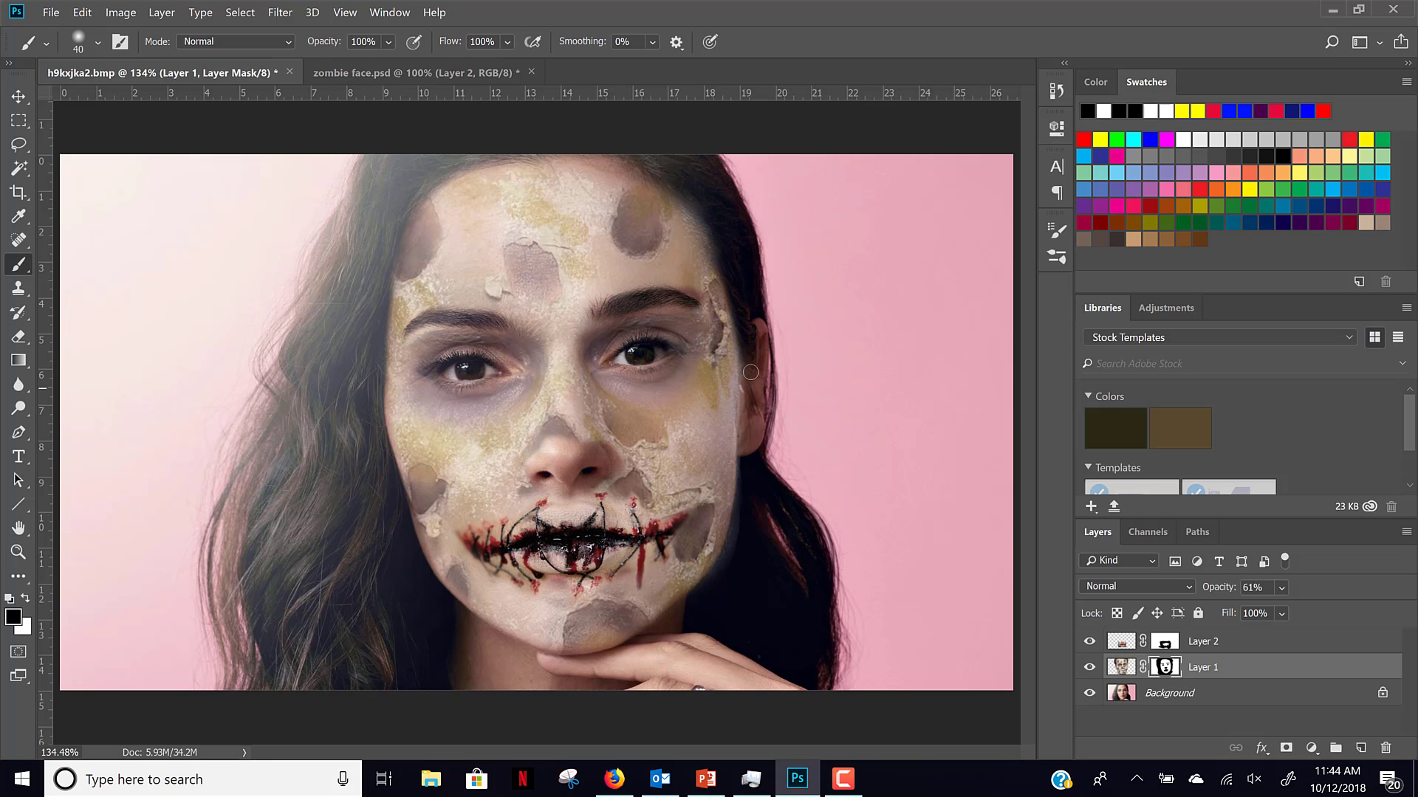
key(x)
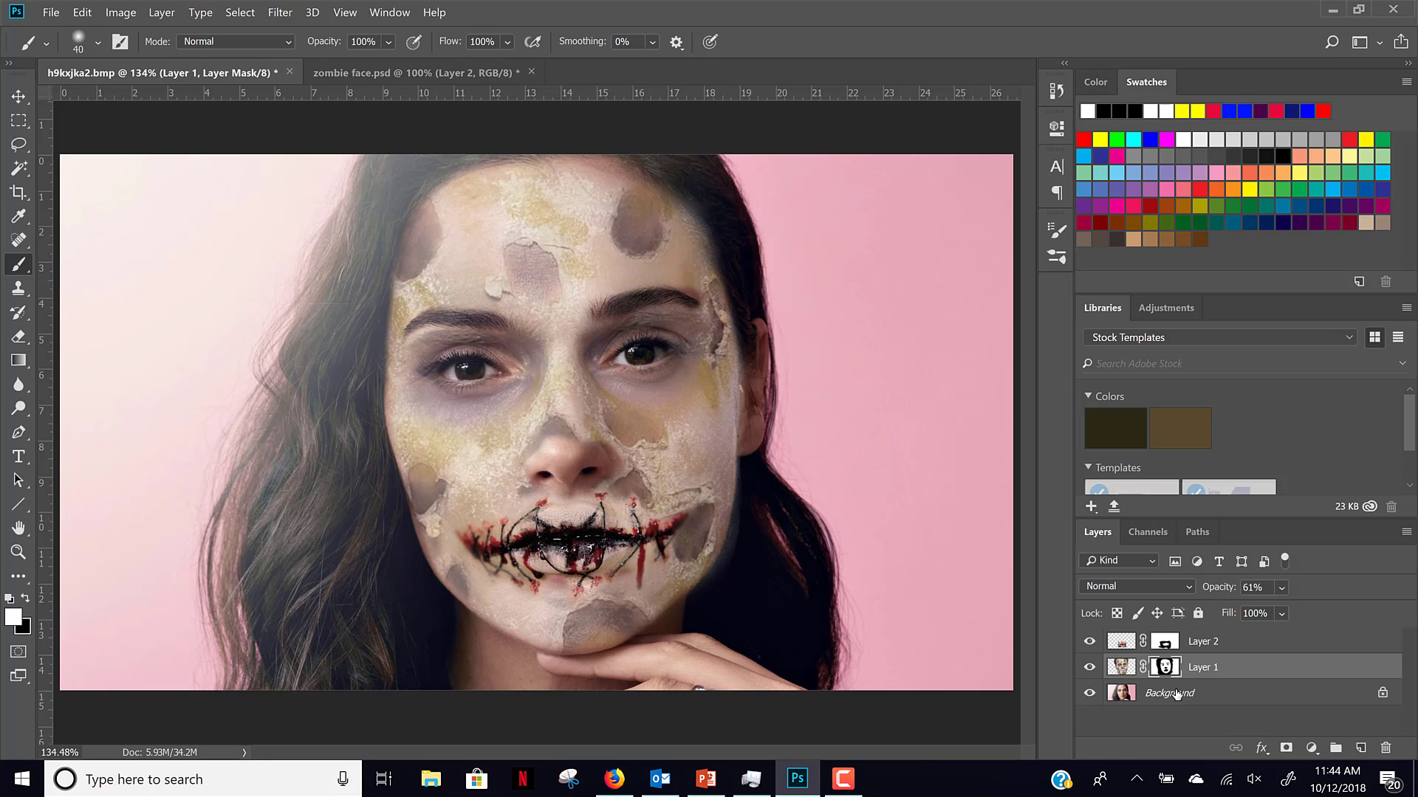
Bring the cloudy-eye picture from the "cloudy eyes" image results in Firefox into the portrait as a layer above the stitched mouth.
click(1250, 642)
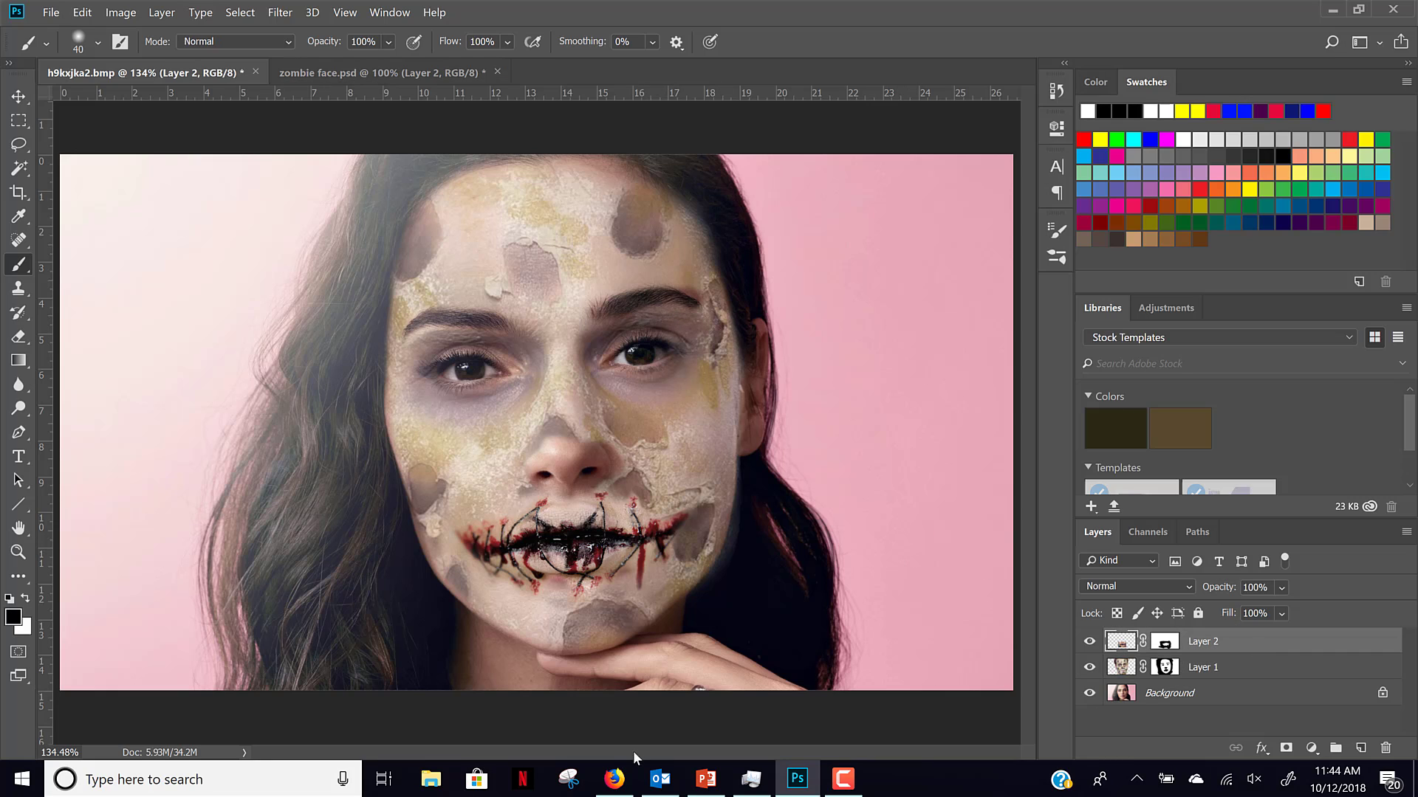
click(613, 779)
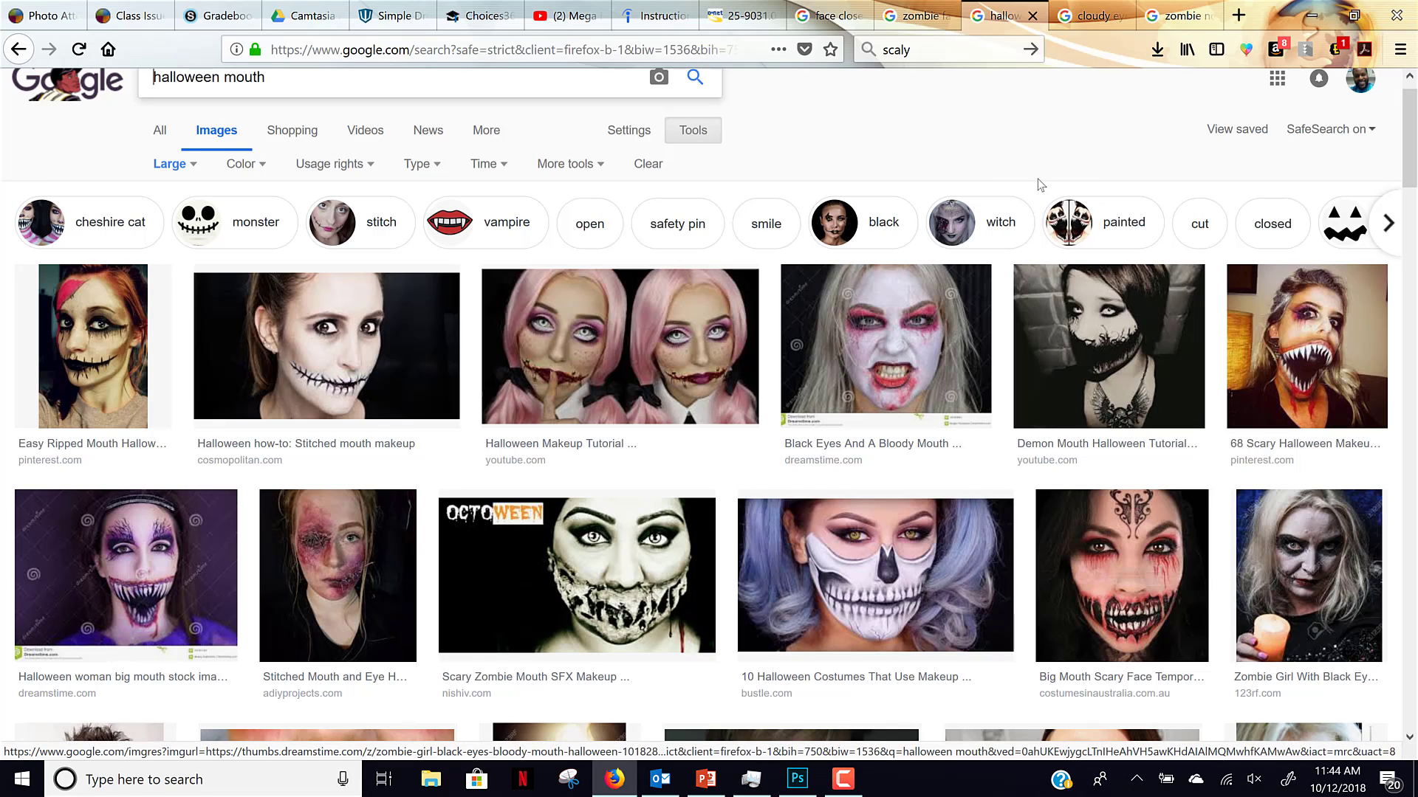
click(1100, 15)
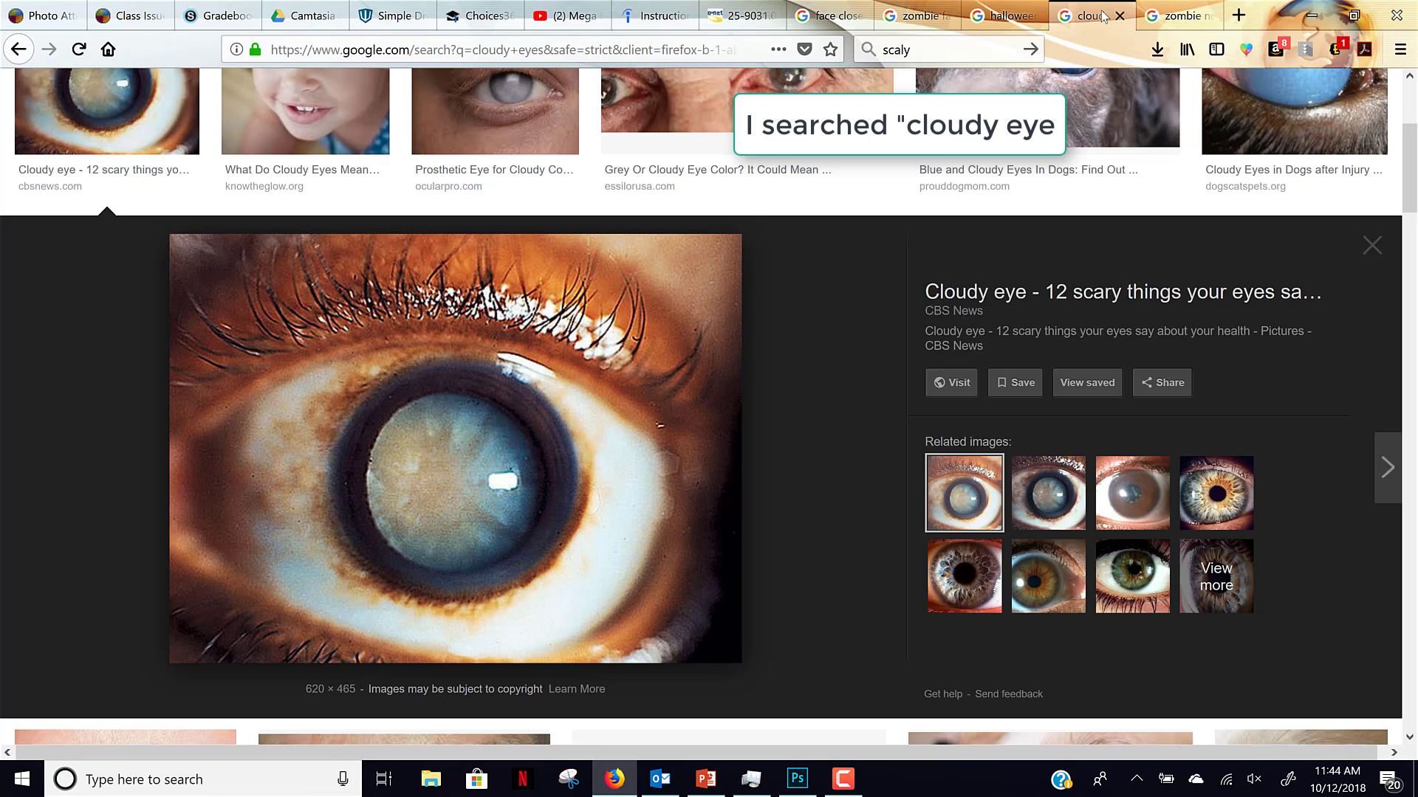
drag(454, 509, 632, 406)
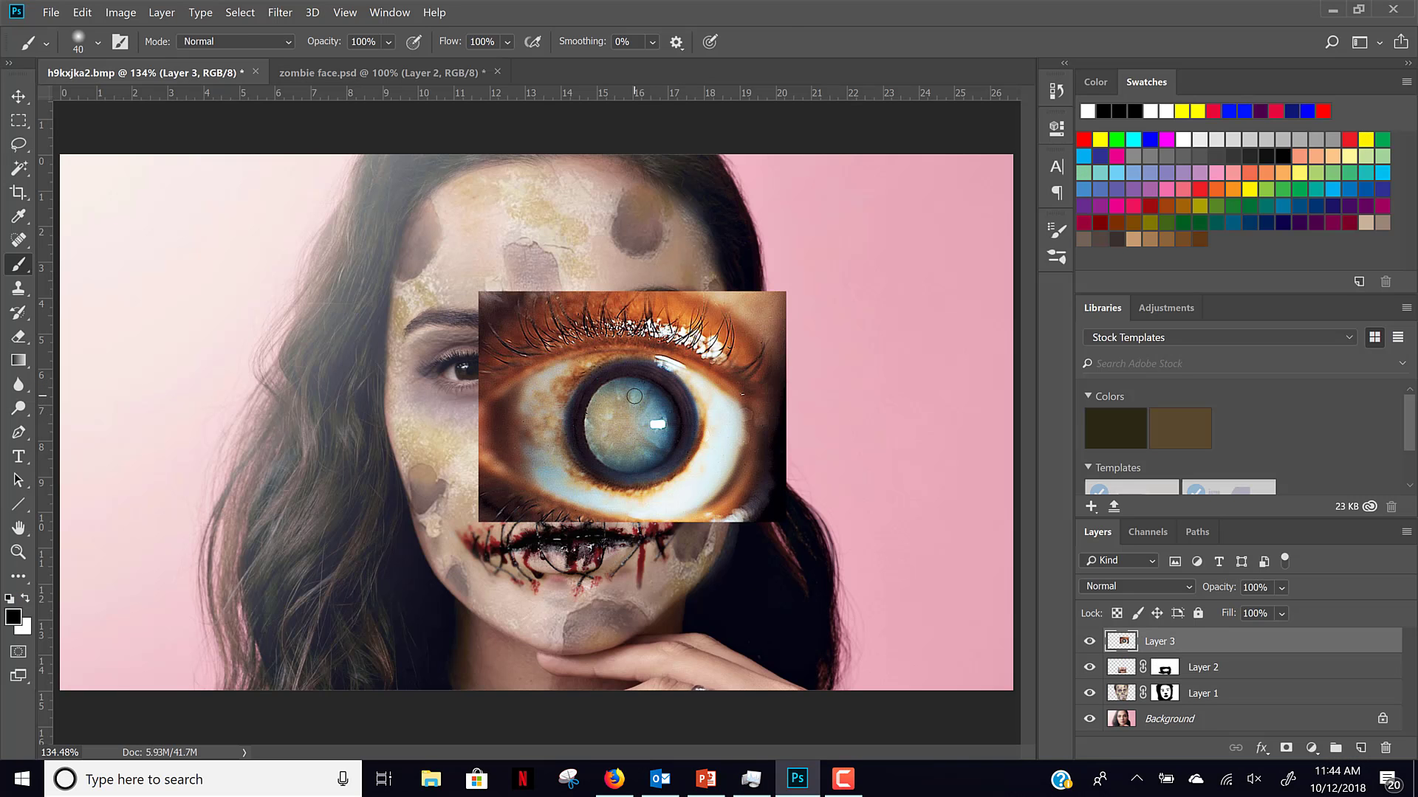
Scale the cloudy eye to about 20%, place it over the woman's left eye at 68% layer opacity, and apply the transform.
key(ctrl+t)
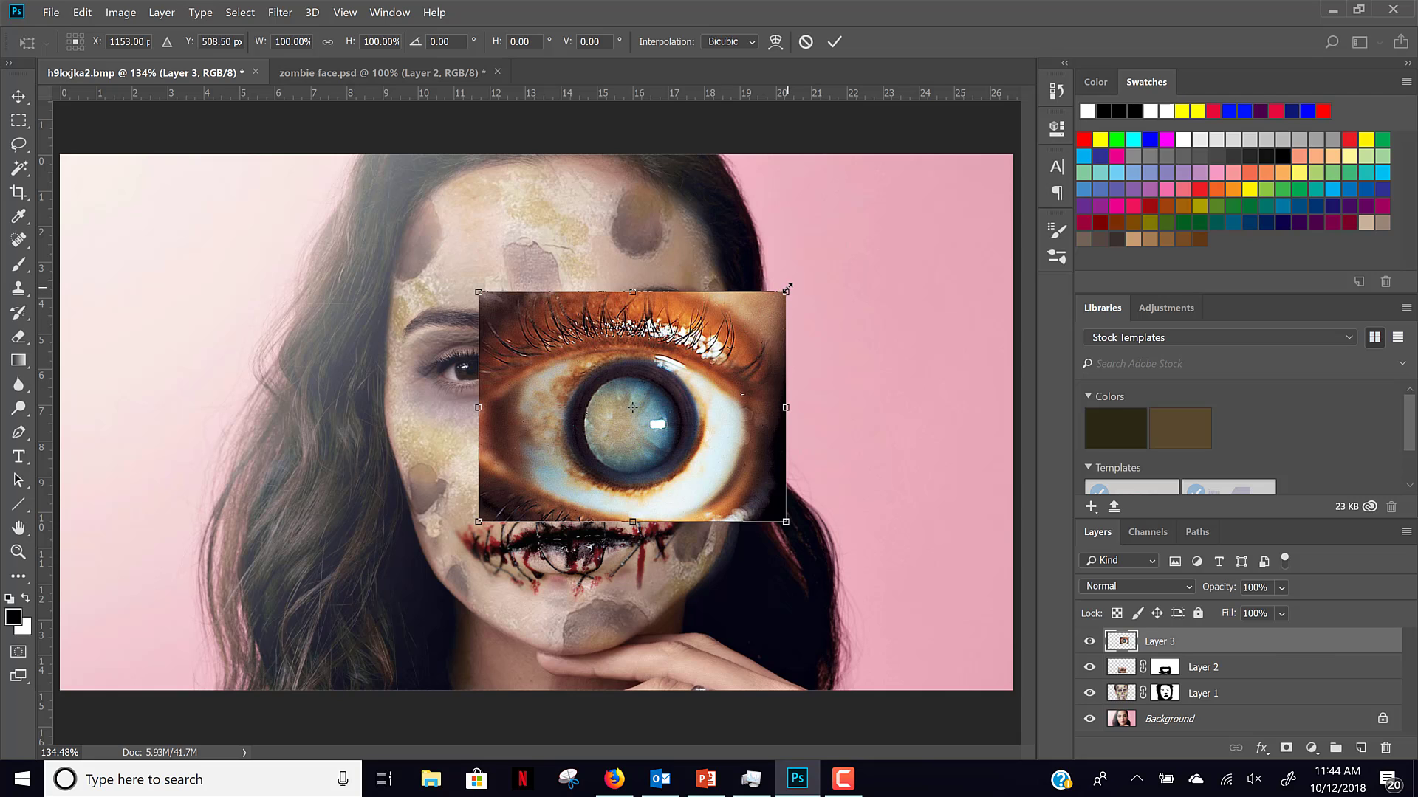
drag(759, 307, 627, 367)
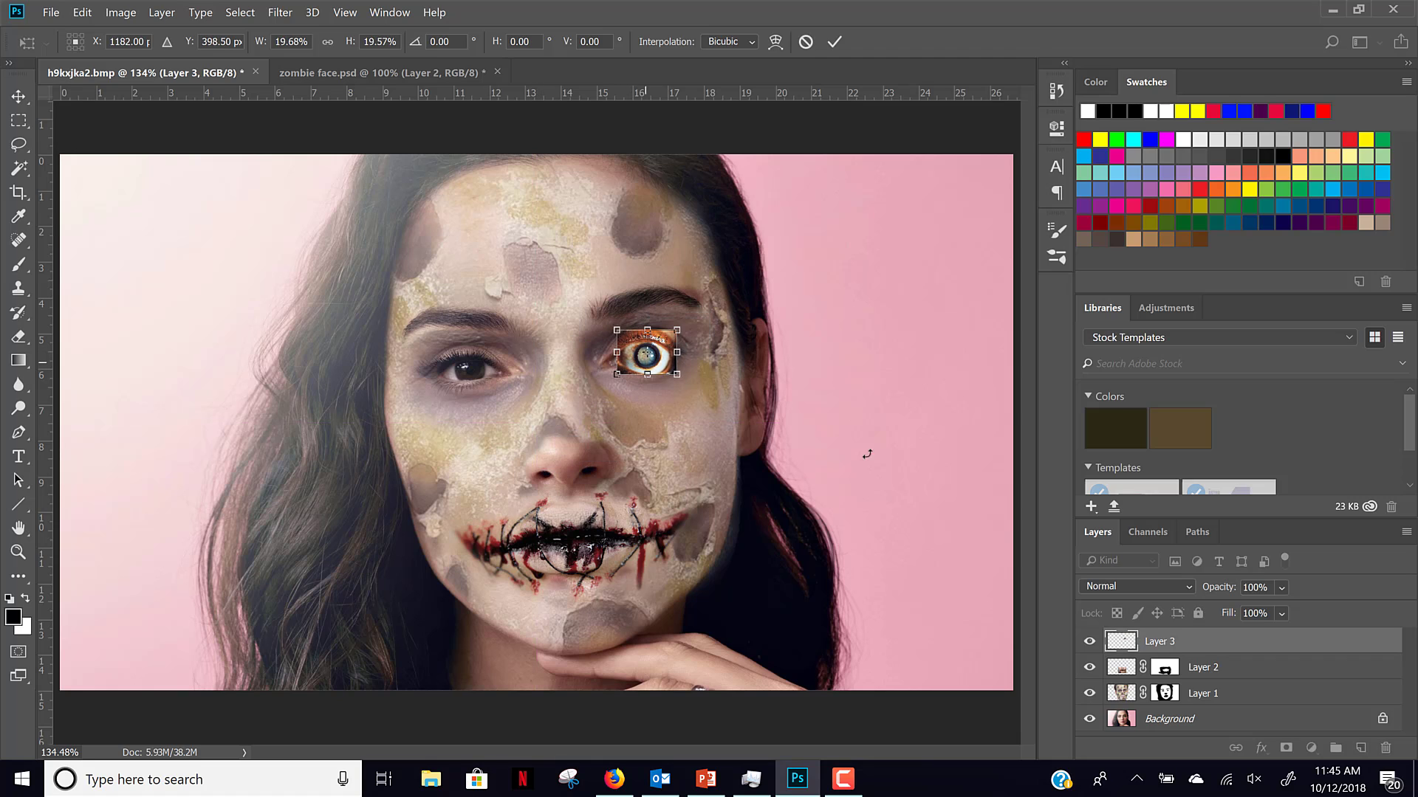
drag(1217, 587, 1188, 591)
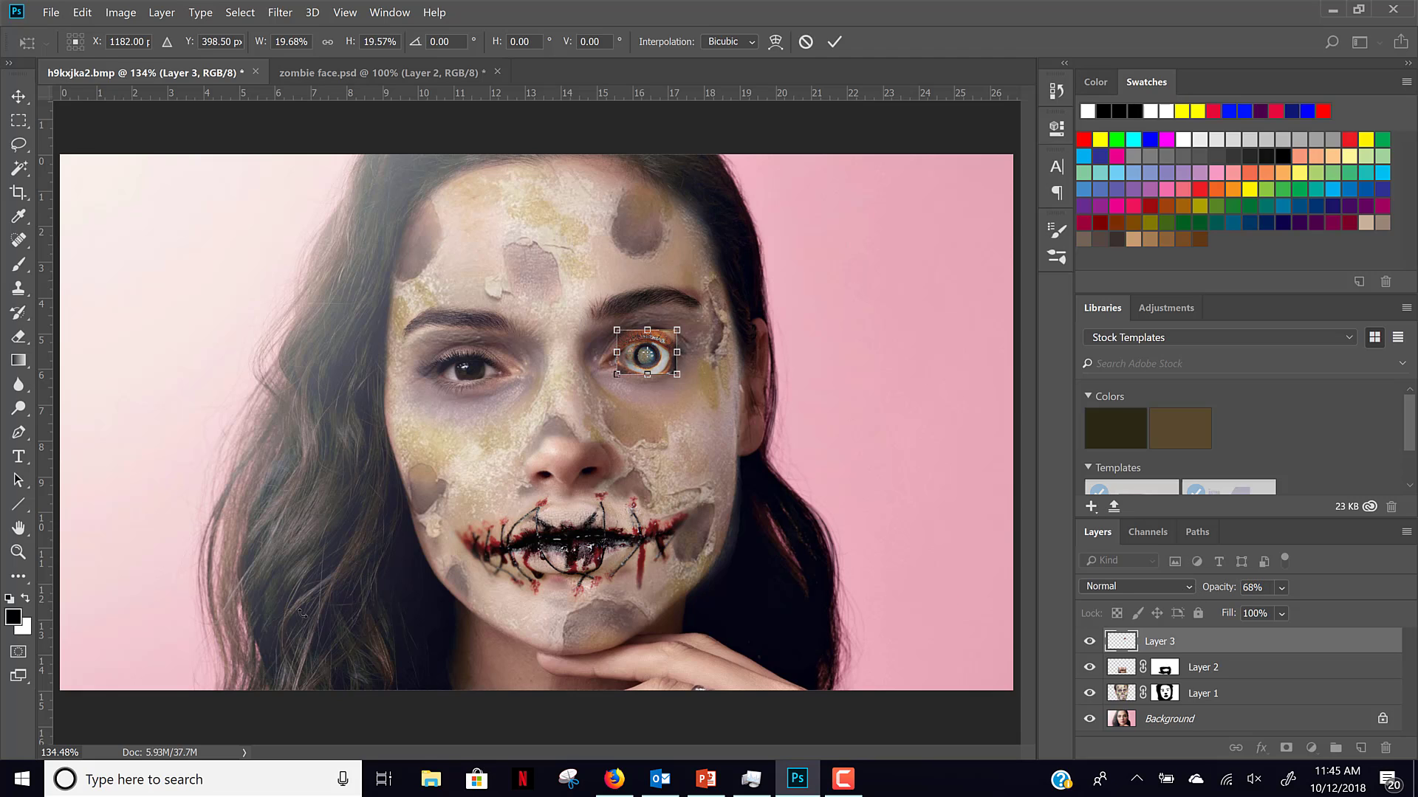
click(12, 552)
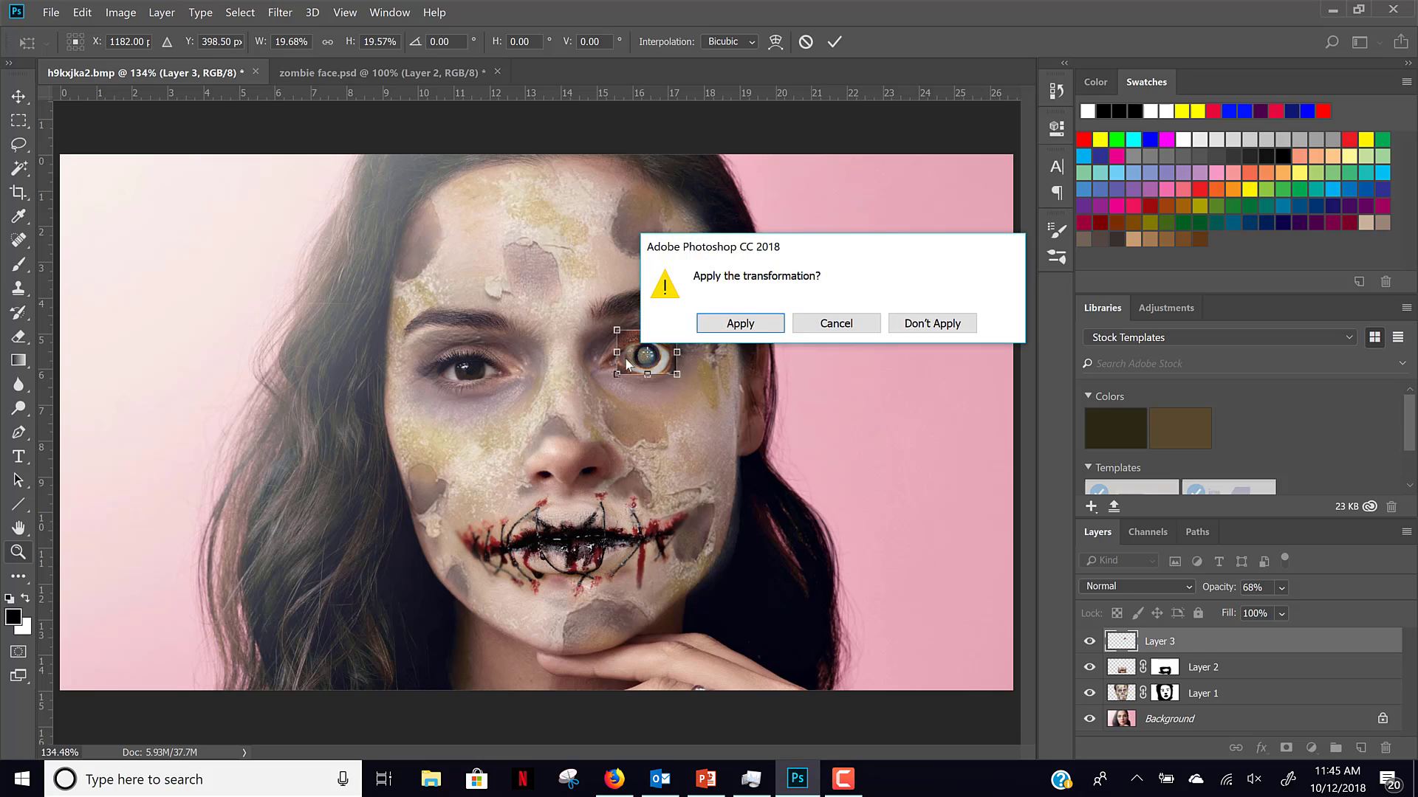
click(739, 323)
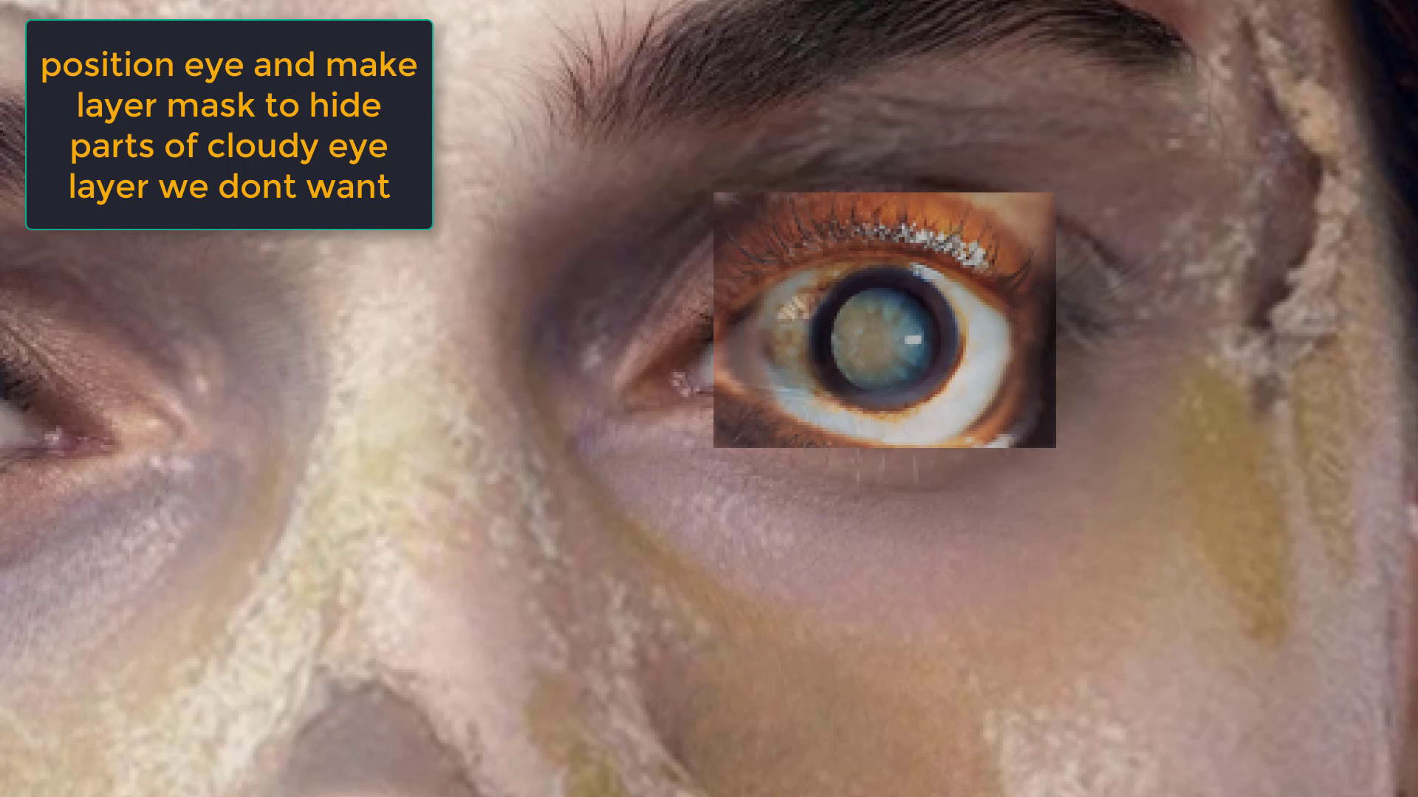
Set the cloudy-eye layer's opacity to 50%, align its iris with the woman's left iris, and rotate it slightly counterclockwise.
key(5)
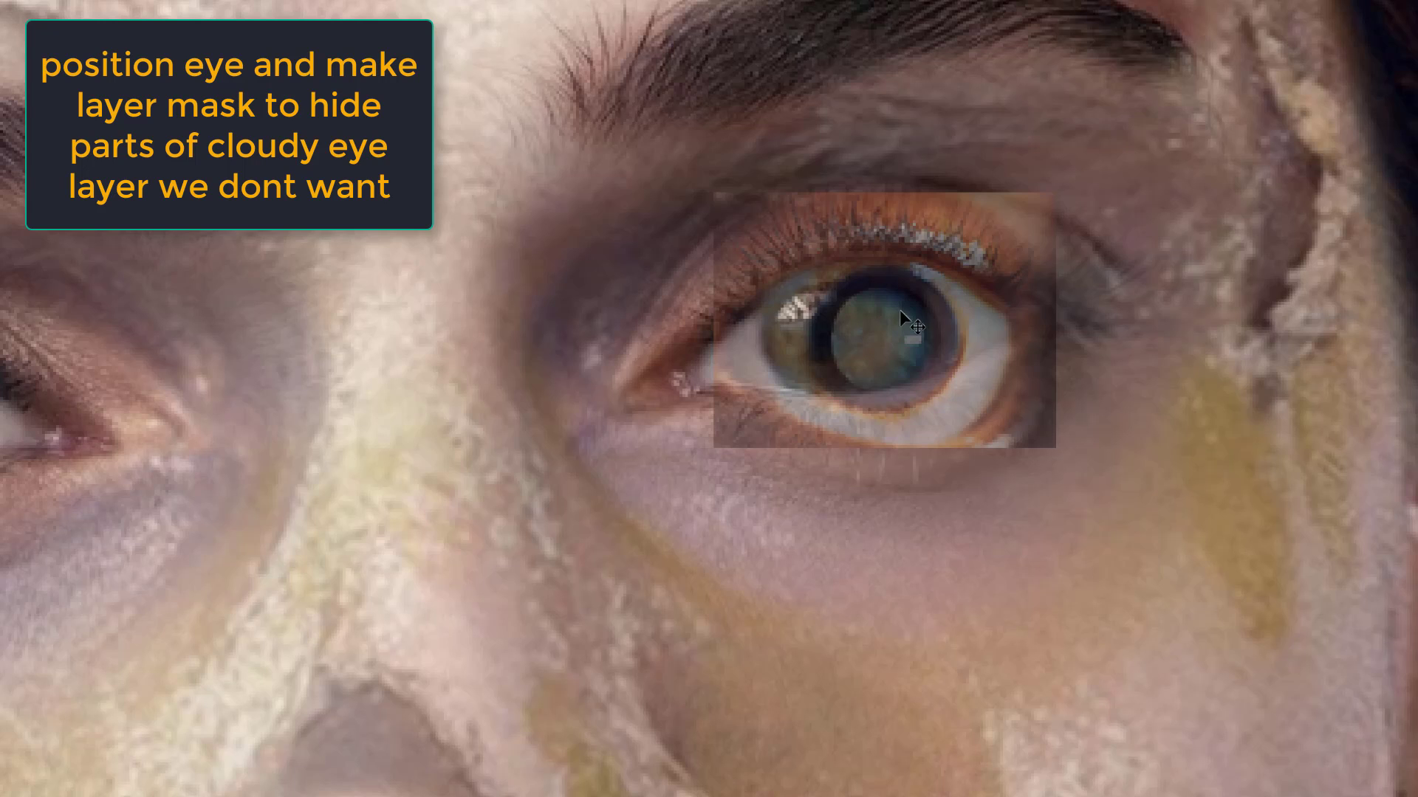
mouse_move(854, 312)
mouse_down()
mouse_move(834, 293)
mouse_move(841, 304)
mouse_up()
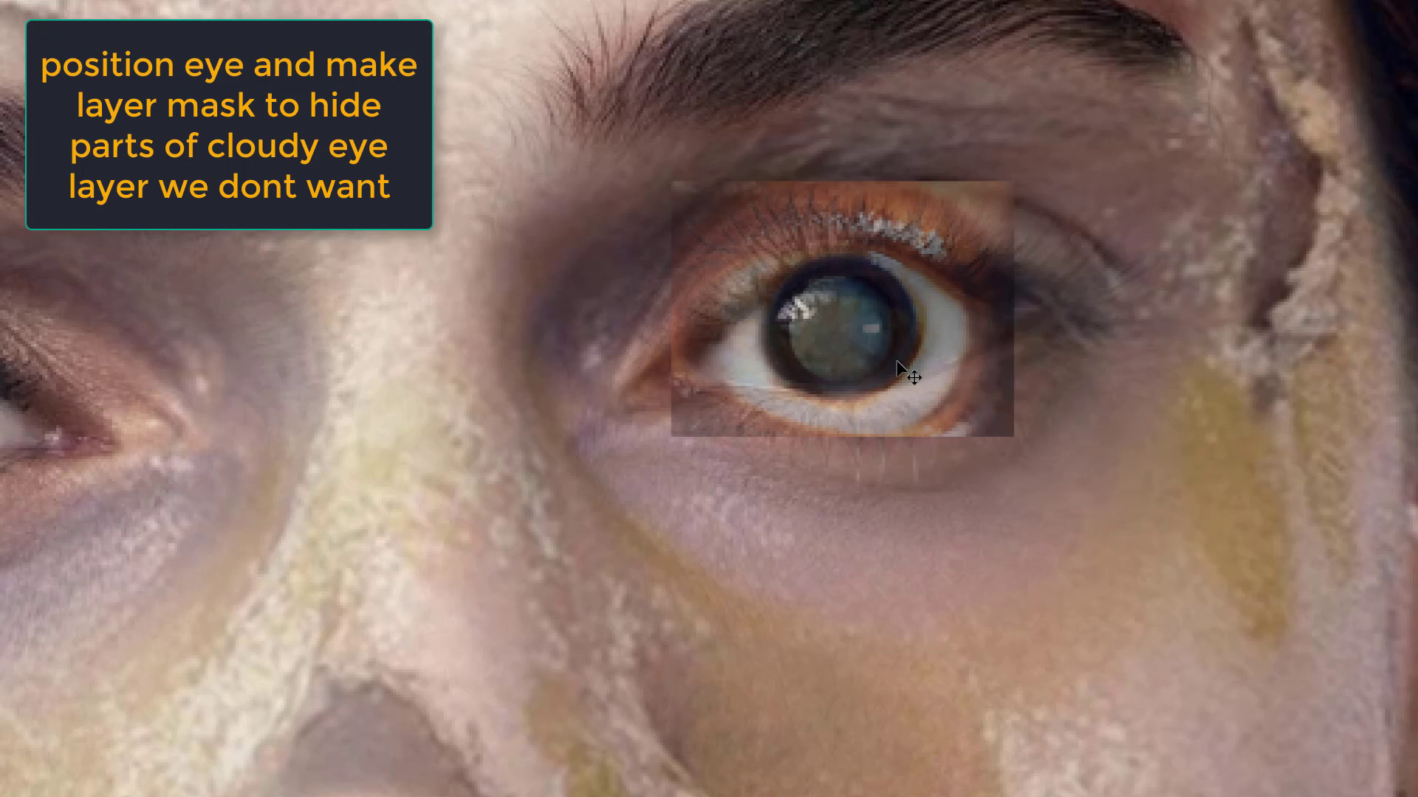
key(ctrl+t)
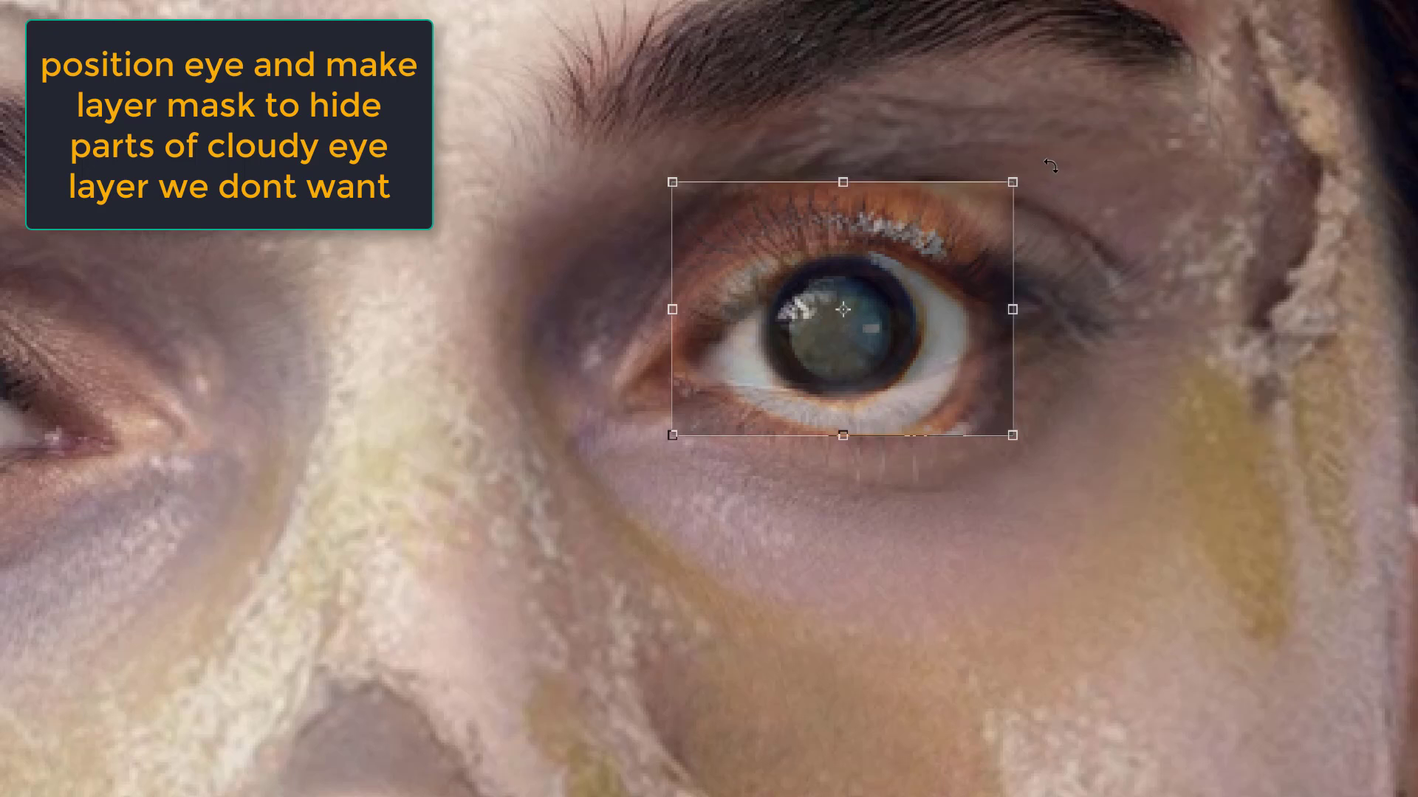
drag(1041, 163, 1020, 138)
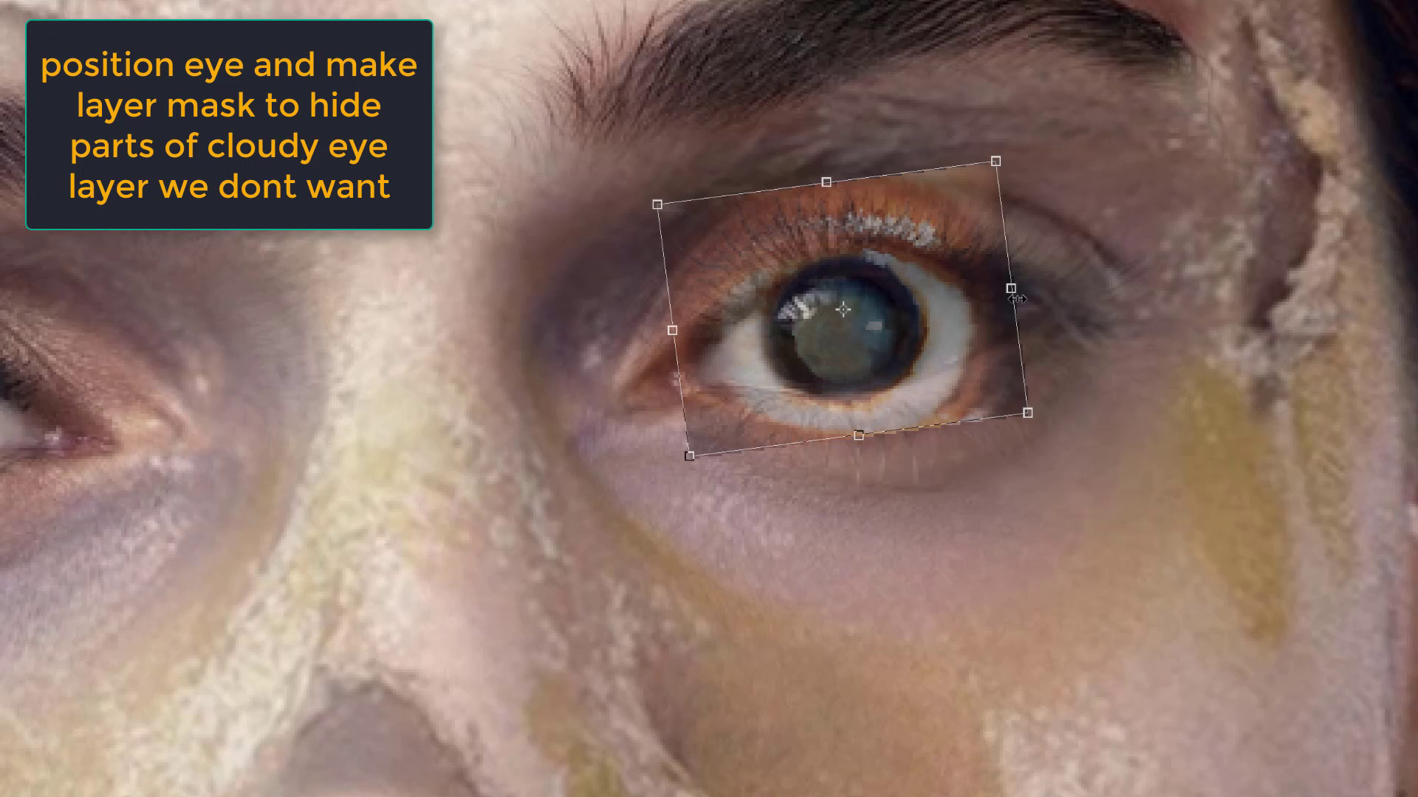
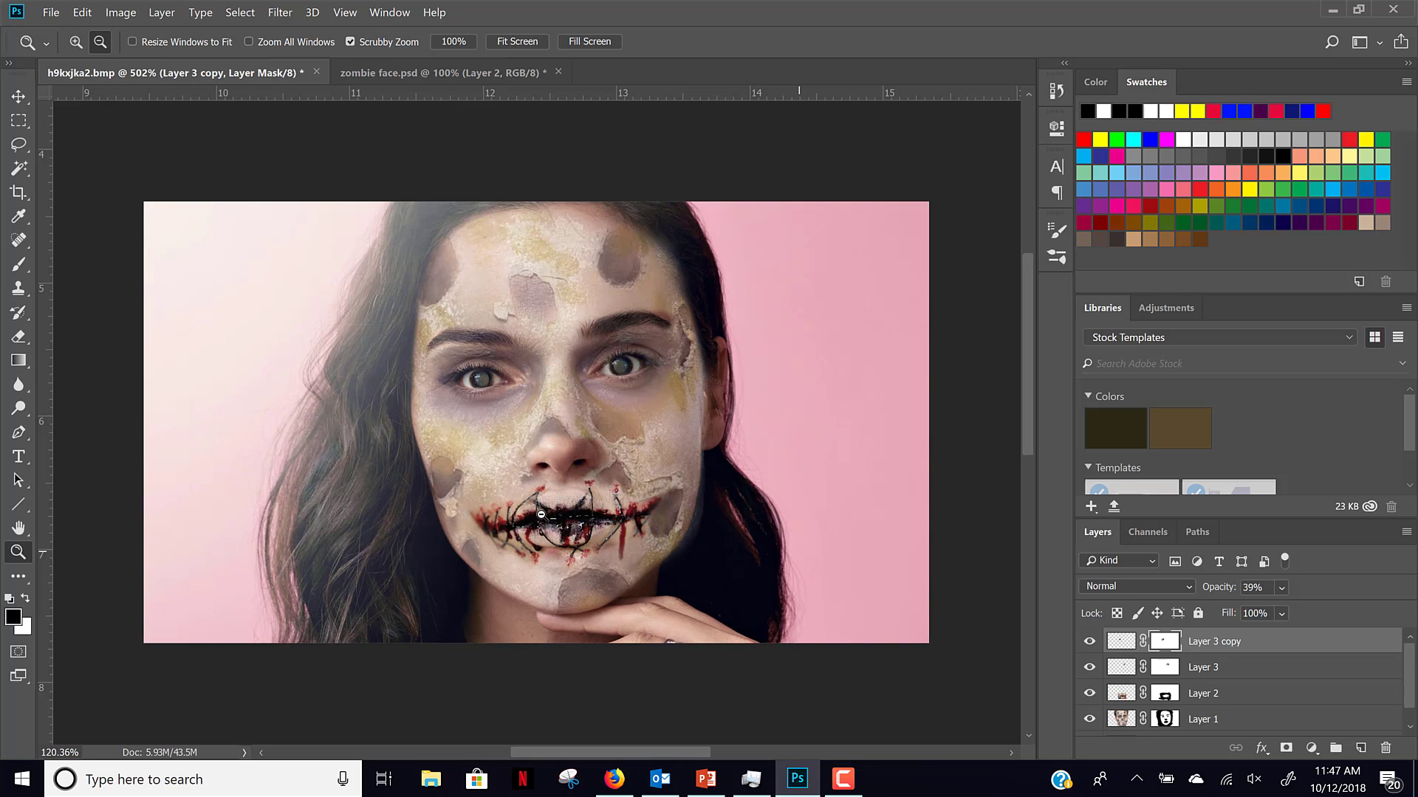
drag(542, 515, 653, 500)
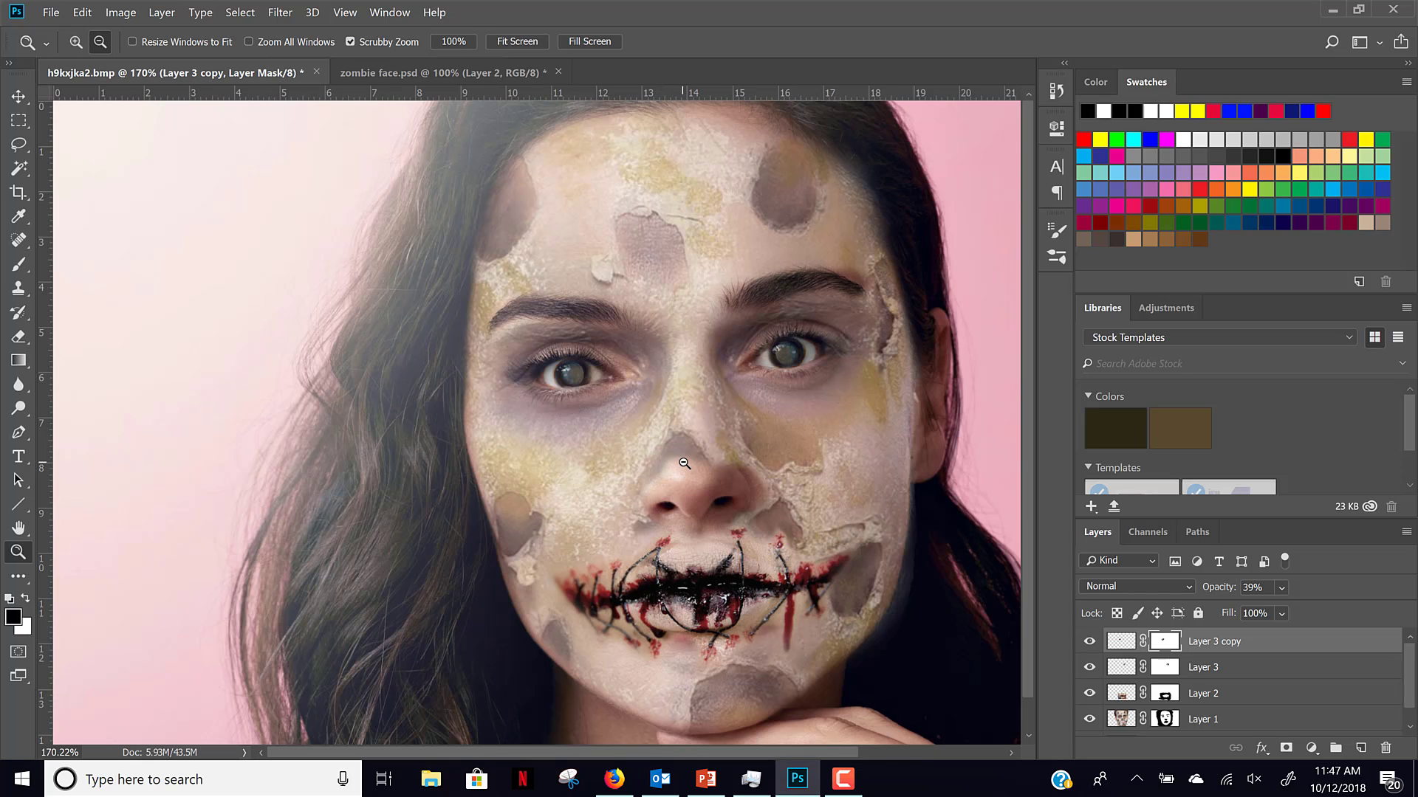
click(517, 41)
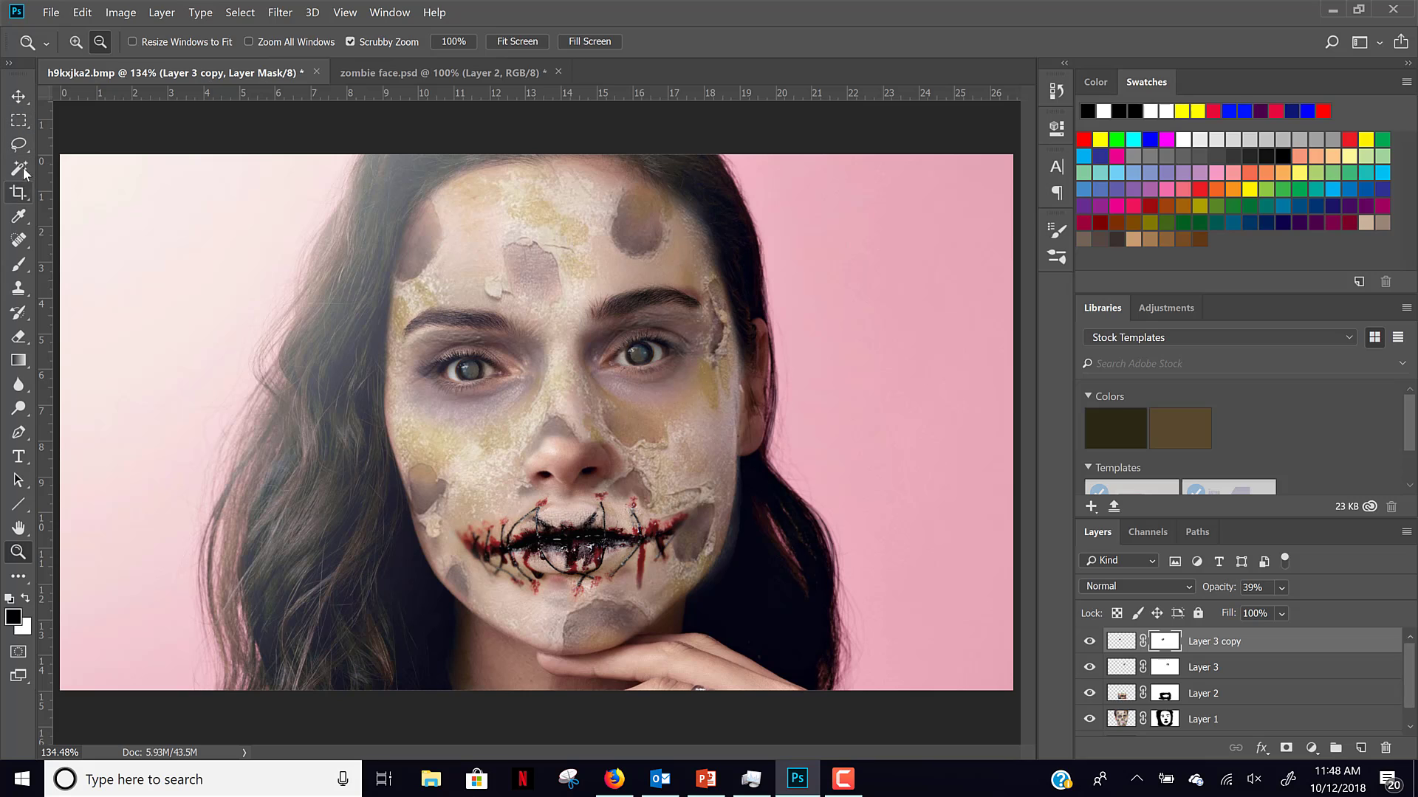
Add a new layer above the cloudy eyes with Soft Light blending and set up a 100 px soft black brush.
click(19, 267)
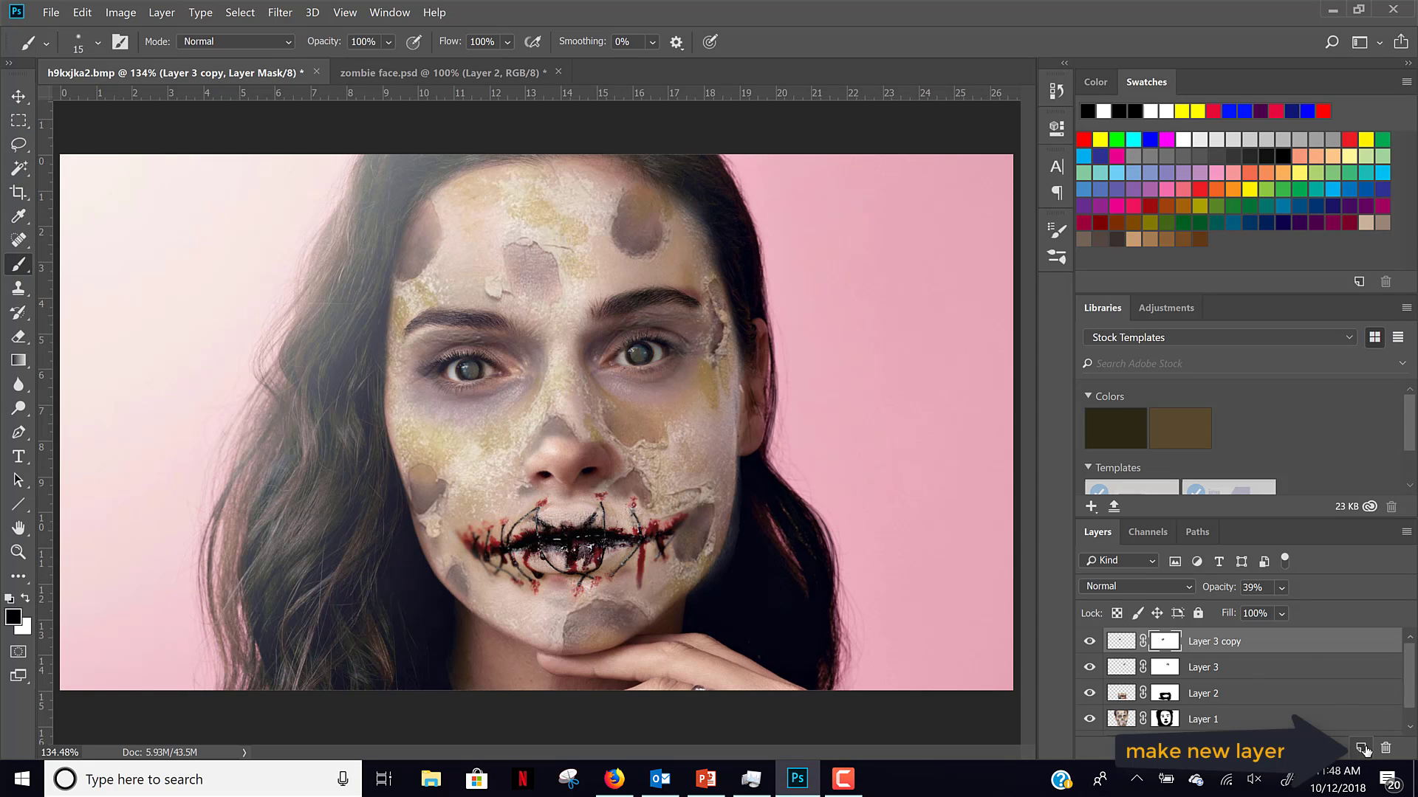
click(1363, 748)
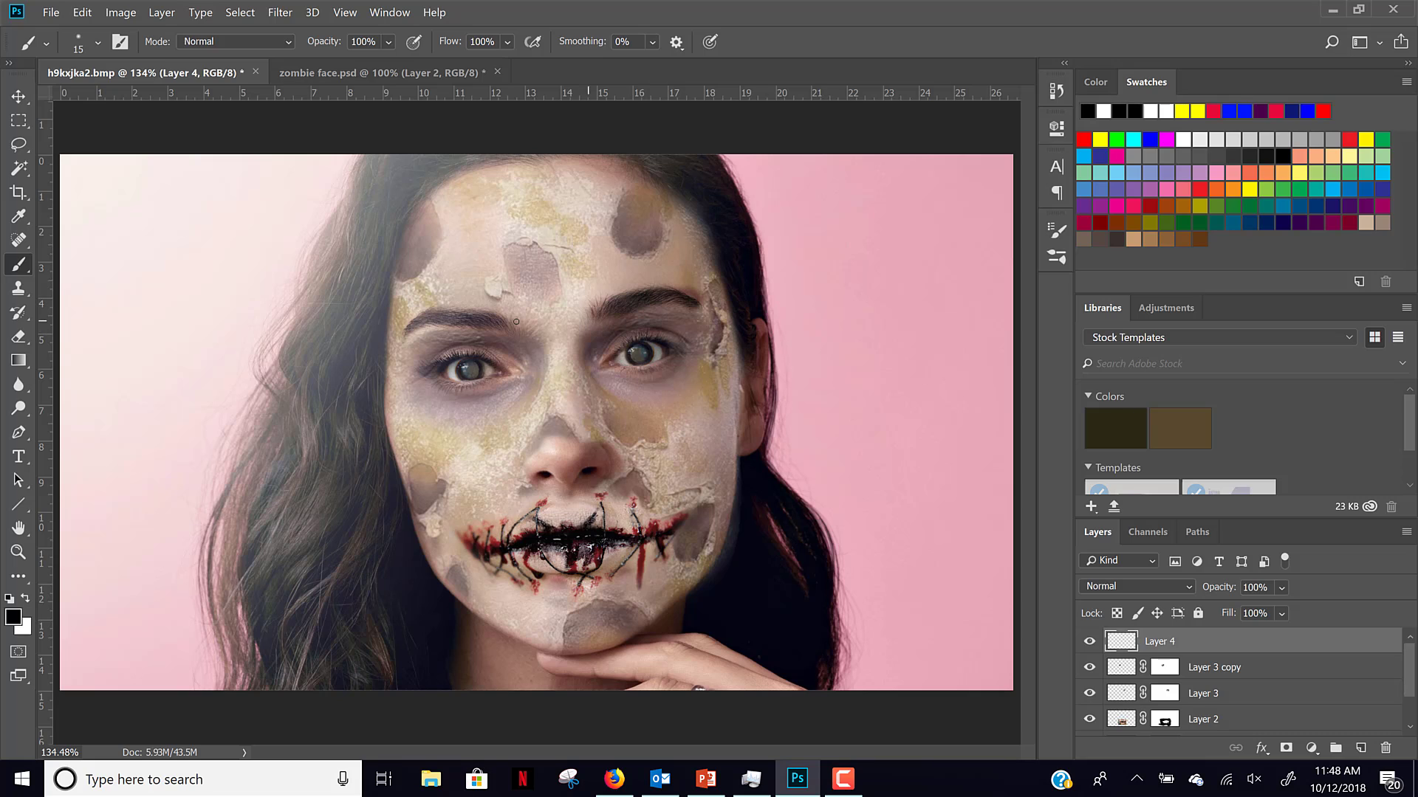
key(bracketright)
key(bracketright)
key(bracketright)
key(bracketright)
key(bracketright)
key(bracketright)
key(bracketright)
click(1158, 586)
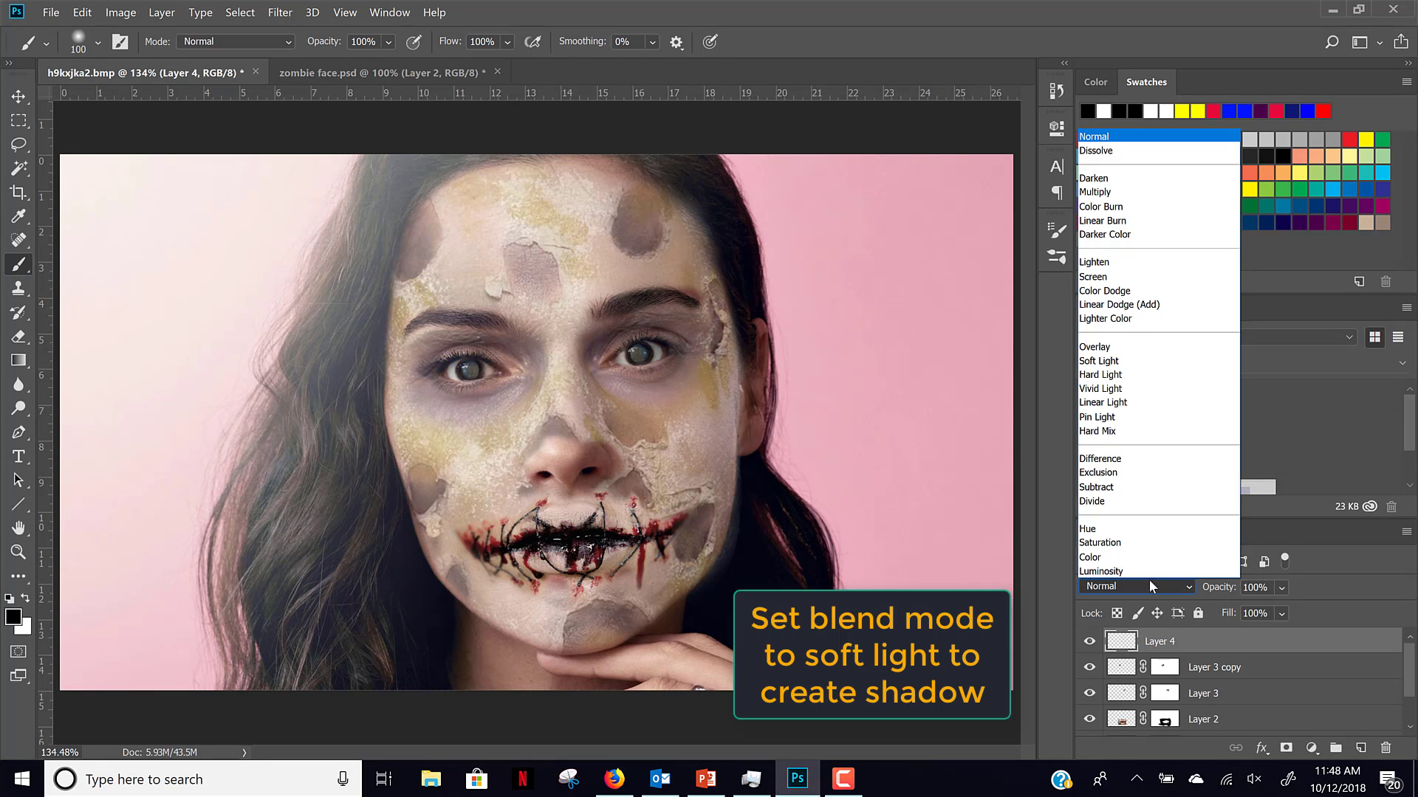
click(1107, 360)
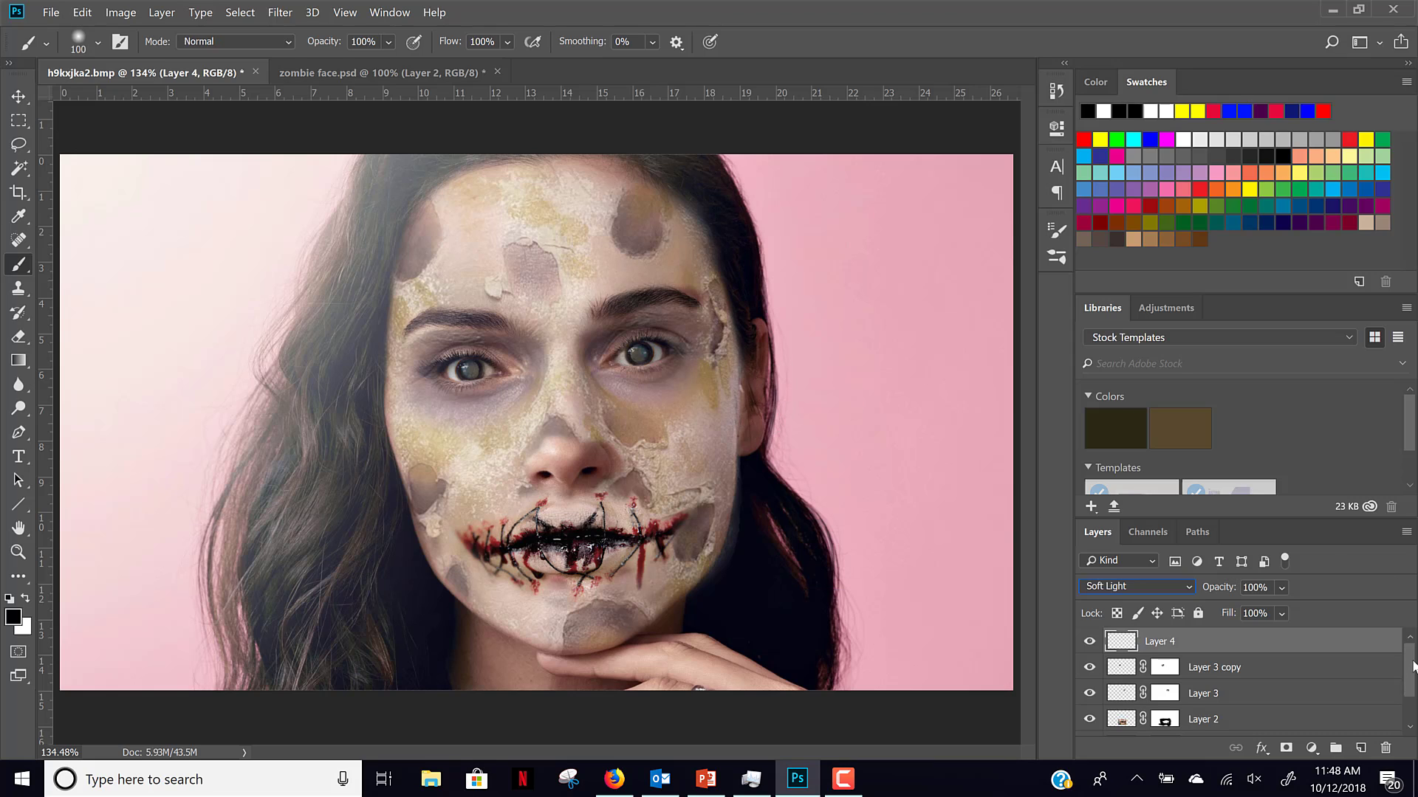
Hide the zombie-face layer and paint a black shadow on the Soft Light layer along the woman's left forehead and face edge.
drag(1414, 666, 1413, 701)
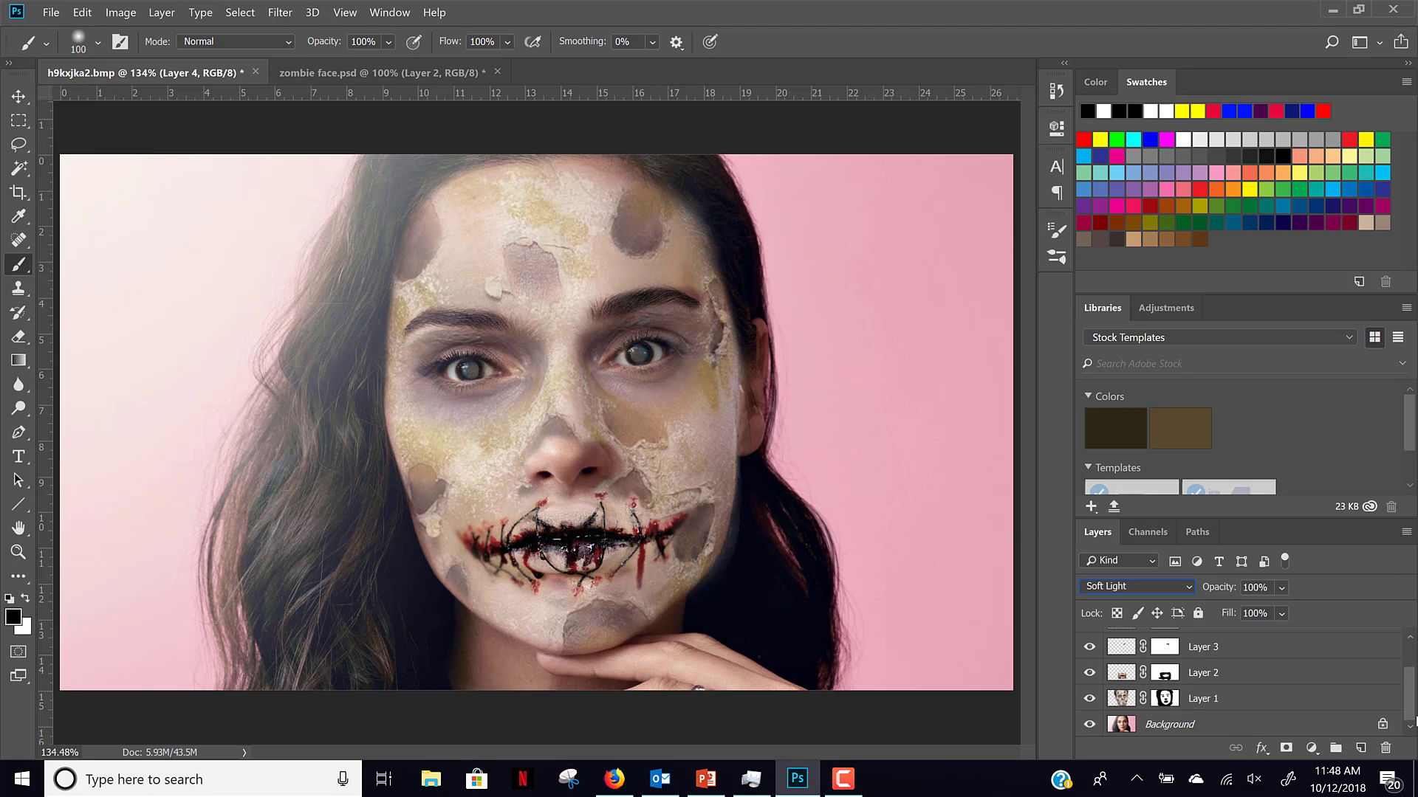
click(1088, 699)
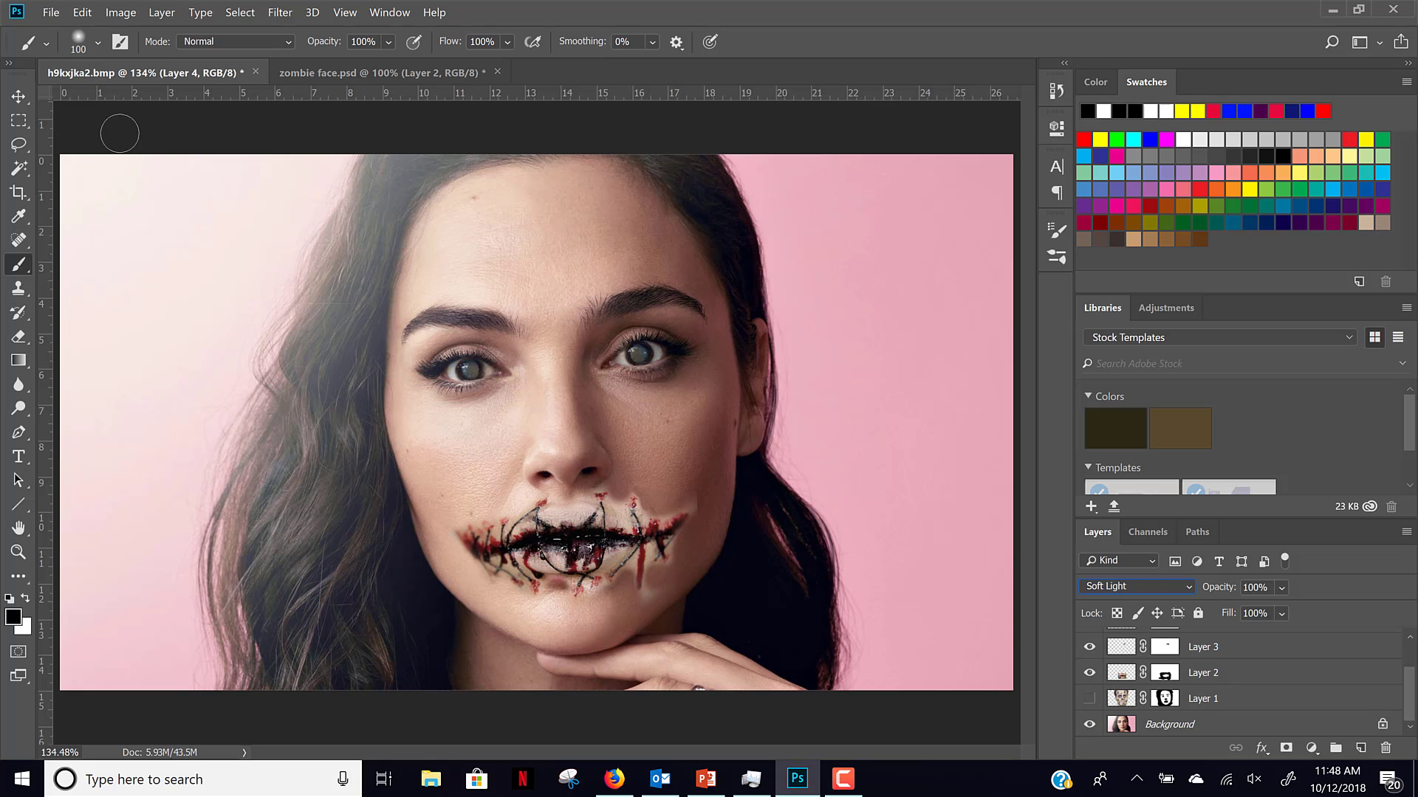
scroll(1186, 653, up, 2)
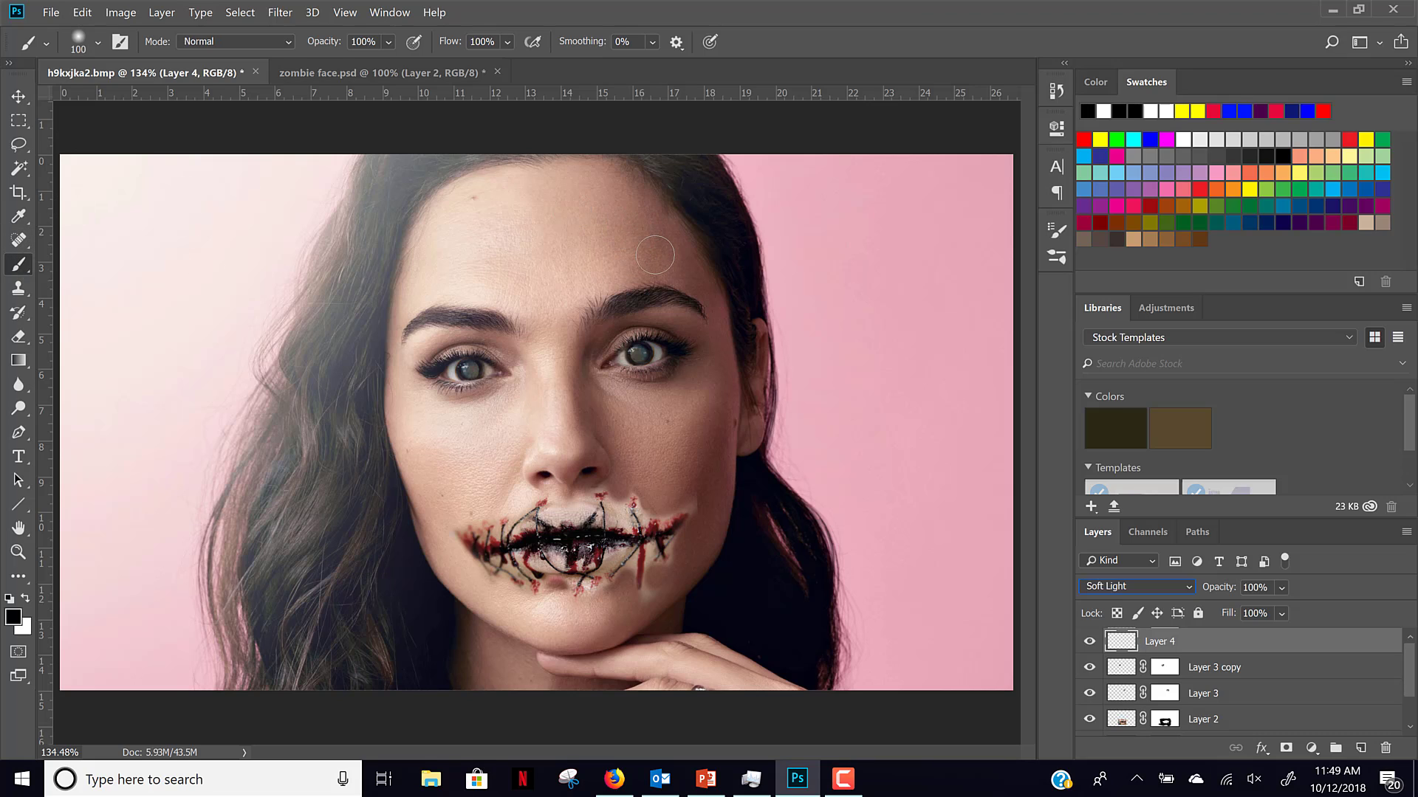
mouse_move(657, 244)
mouse_down()
mouse_move(656, 224)
mouse_move(720, 310)
mouse_move(723, 438)
mouse_move(760, 421)
mouse_move(761, 334)
mouse_move(746, 326)
mouse_move(709, 533)
mouse_move(653, 601)
mouse_move(580, 648)
mouse_move(676, 554)
mouse_move(715, 423)
mouse_move(710, 339)
mouse_move(644, 188)
mouse_move(653, 165)
mouse_up()
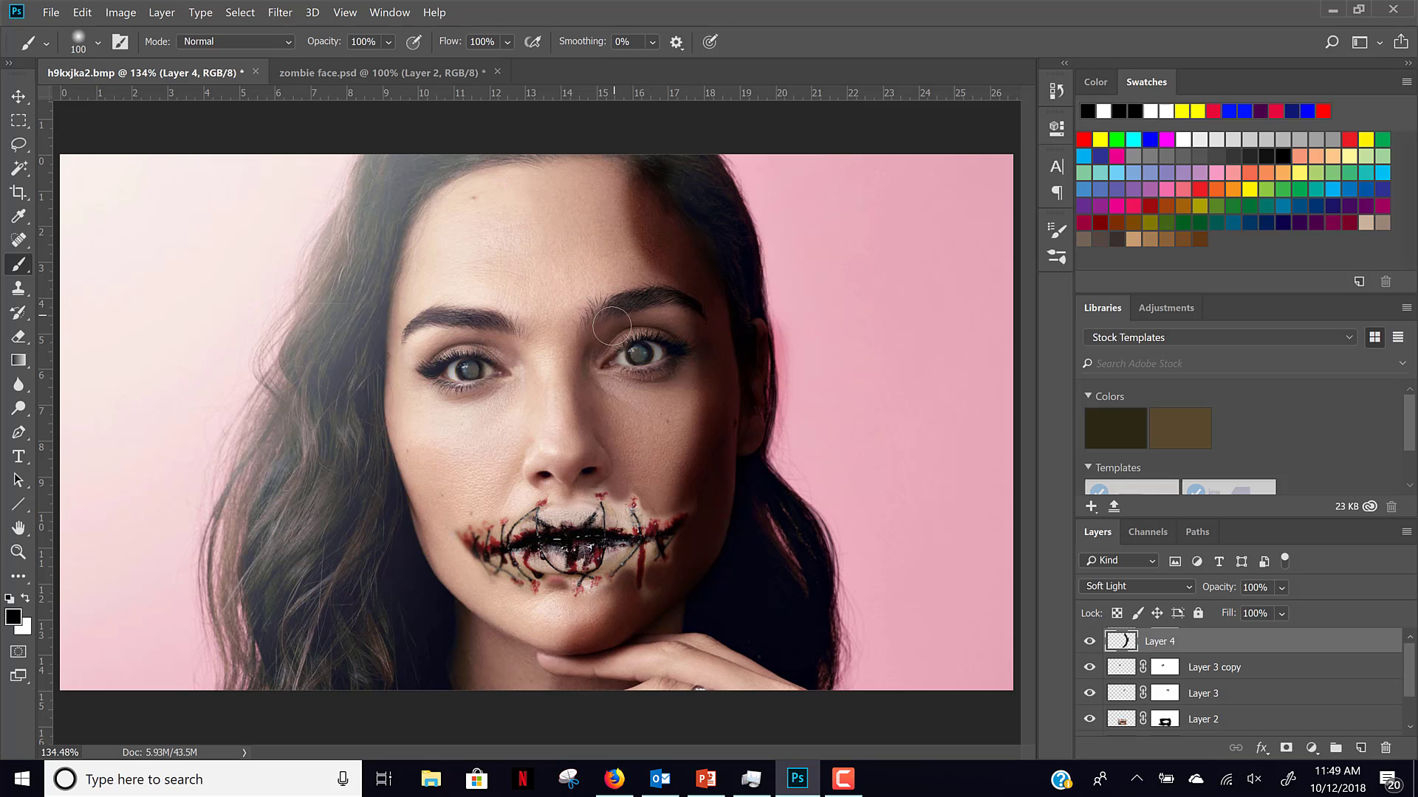
Shade the inner corner and upper socket of the woman's left eye, then darken beneath it with a 60 px brush.
mouse_move(590, 347)
mouse_down()
mouse_move(624, 317)
mouse_move(702, 316)
mouse_move(682, 358)
mouse_up()
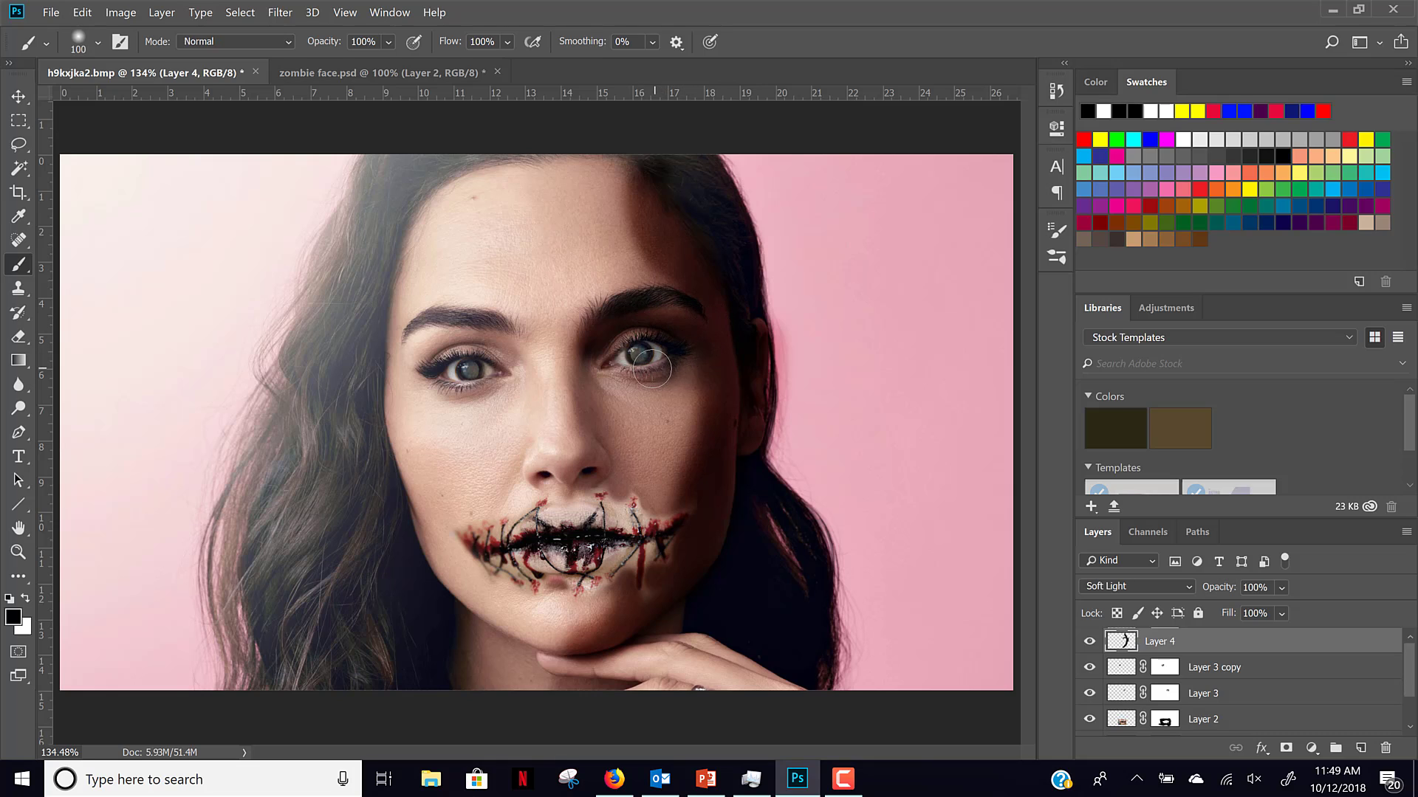
key(bracketleft)
key(bracketleft)
key(bracketleft)
key(bracketleft)
drag(639, 377, 705, 360)
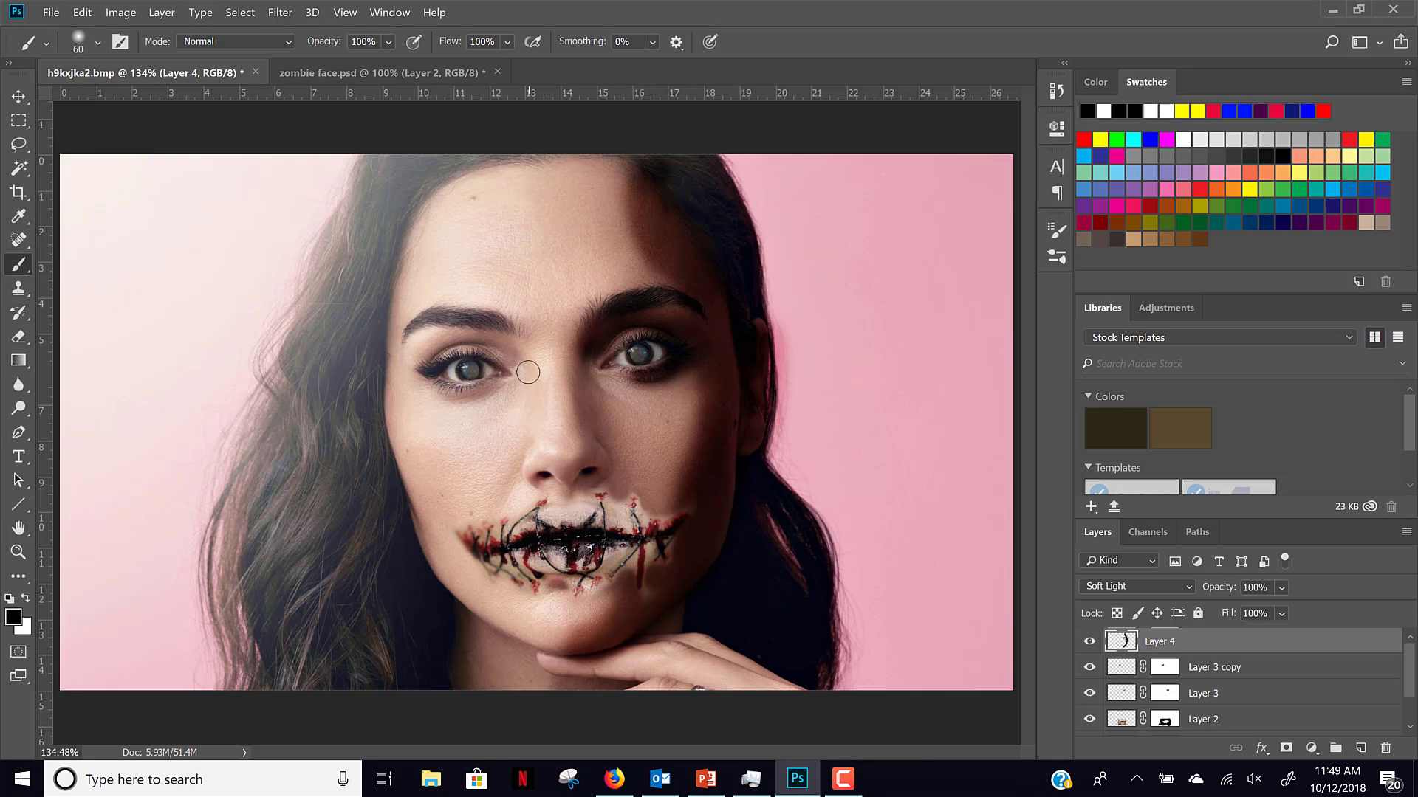
Paint a shadow down the left side of the woman's nose with a 90 px brush at 75% opacity.
key(])
drag(323, 45, 299, 47)
drag(584, 368, 587, 482)
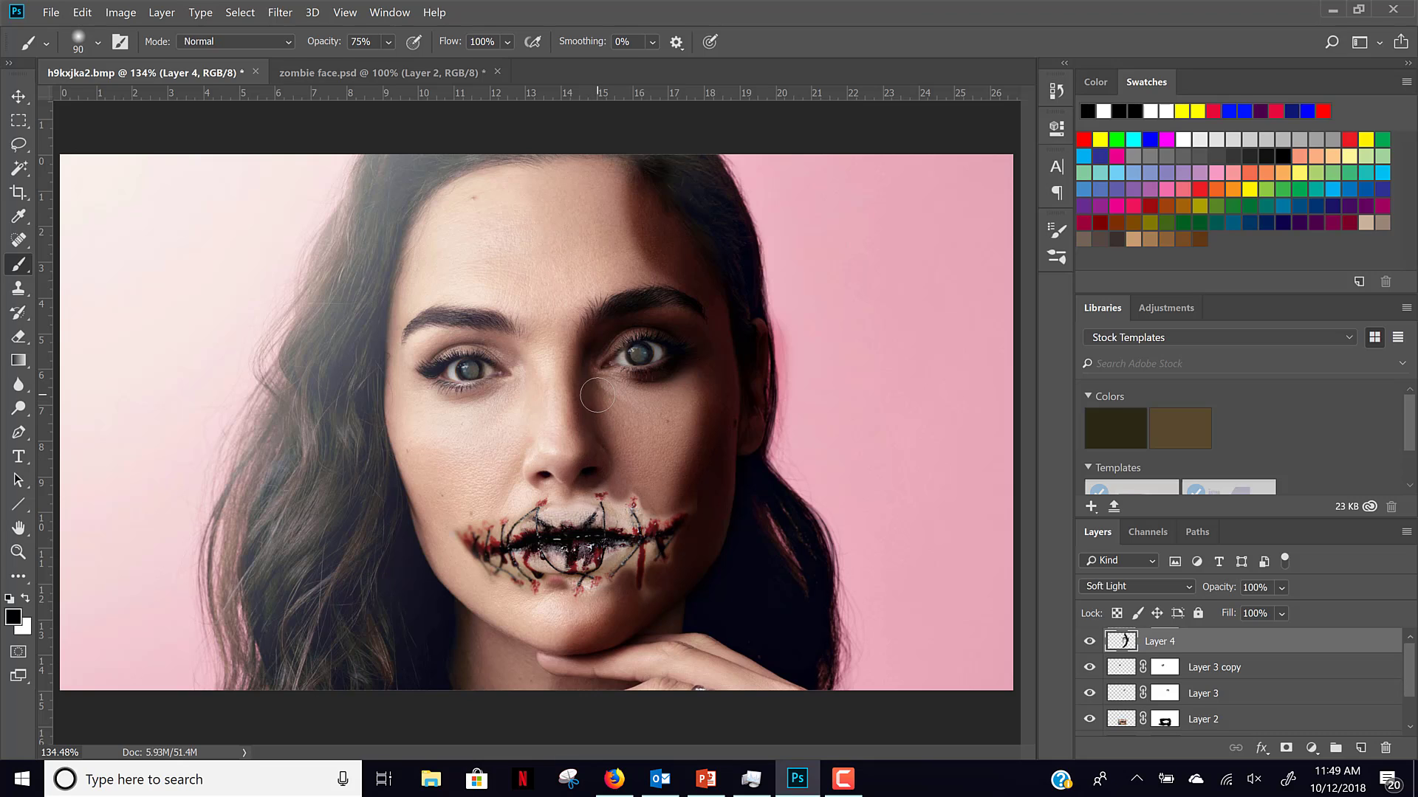
drag(596, 395, 613, 488)
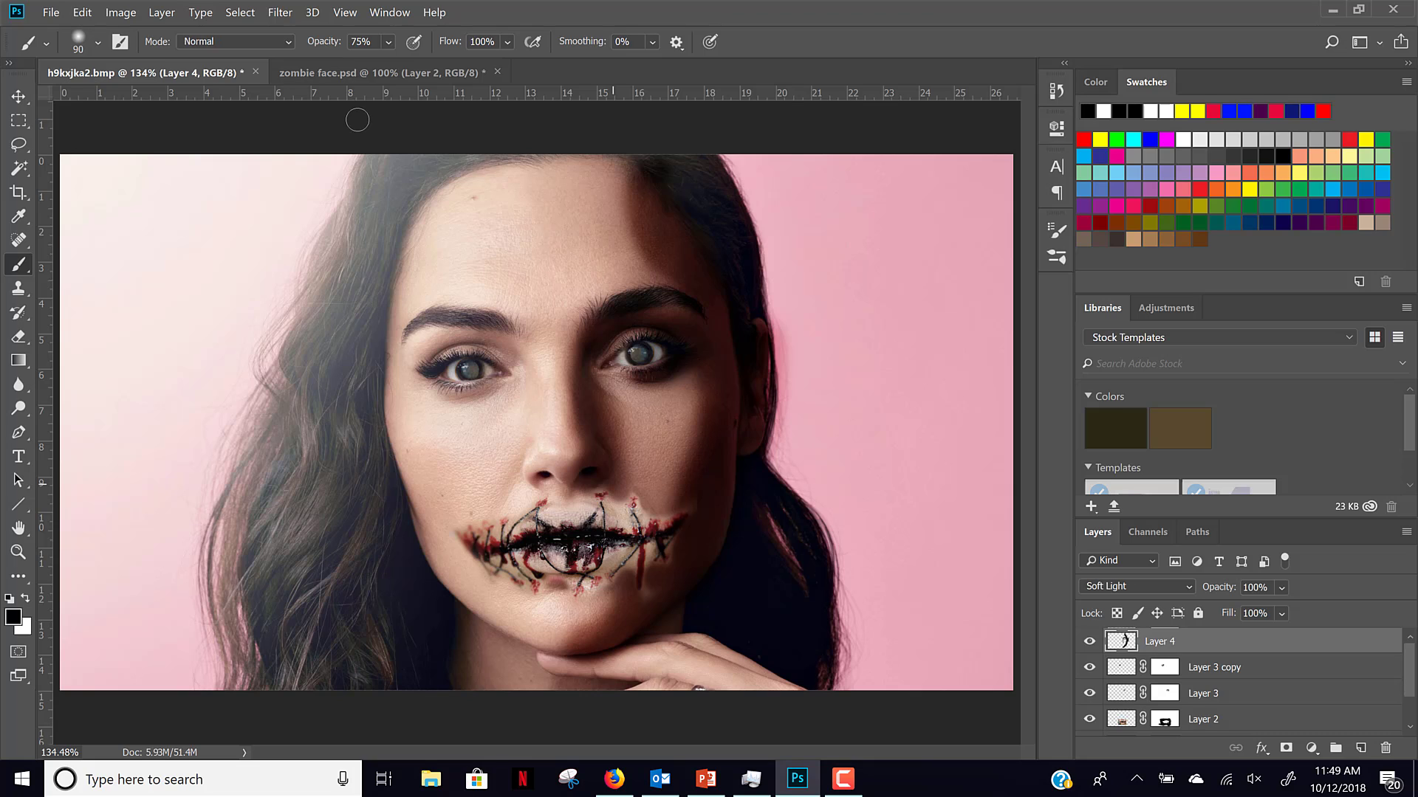
Shade around the woman's right eye with a 45 px brush at 49% opacity.
key(4)
key(9)
key(bracketleft)
key(bracketleft)
key(bracketleft)
key(bracketleft)
mouse_move(495, 385)
mouse_down()
mouse_move(438, 396)
mouse_move(429, 384)
mouse_move(433, 396)
mouse_move(455, 408)
mouse_move(506, 373)
mouse_move(452, 405)
mouse_move(426, 384)
mouse_move(430, 347)
mouse_move(489, 334)
mouse_move(520, 355)
mouse_move(434, 354)
mouse_move(513, 356)
mouse_move(510, 374)
mouse_move(439, 401)
mouse_up()
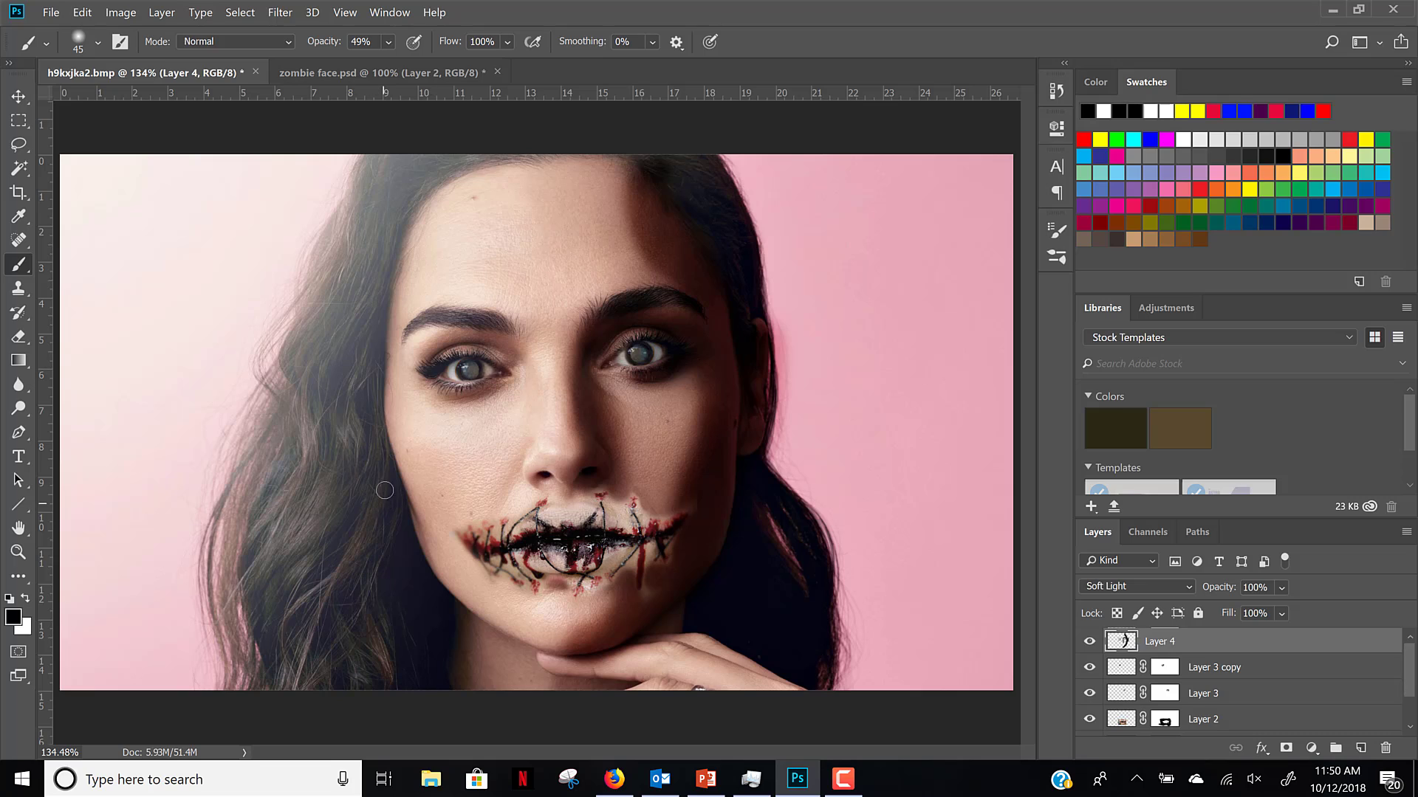
Reduce the brush size to 20 px and show the zombie-face layer again.
key(bracketleft)
key(bracketleft)
drag(1409, 659, 1404, 720)
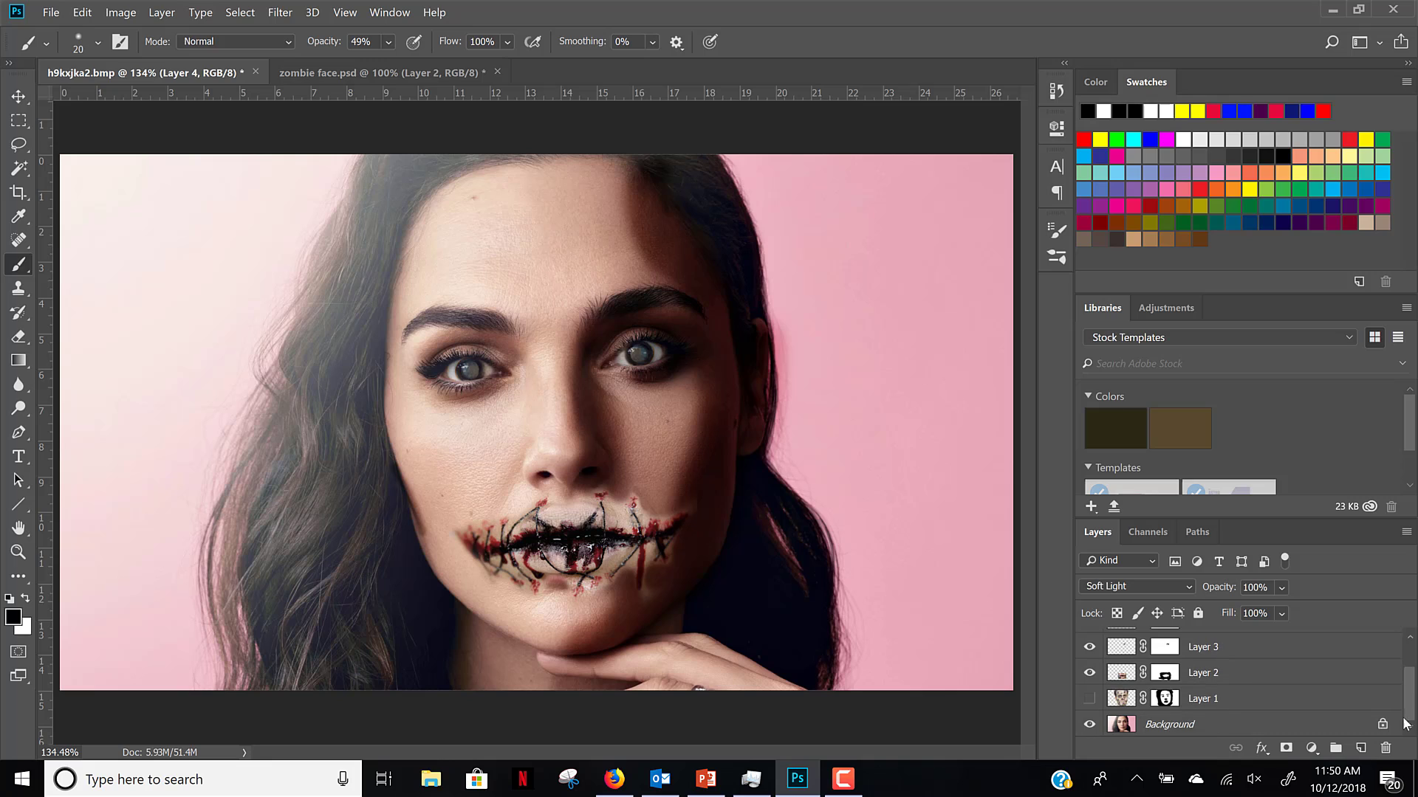
click(1089, 699)
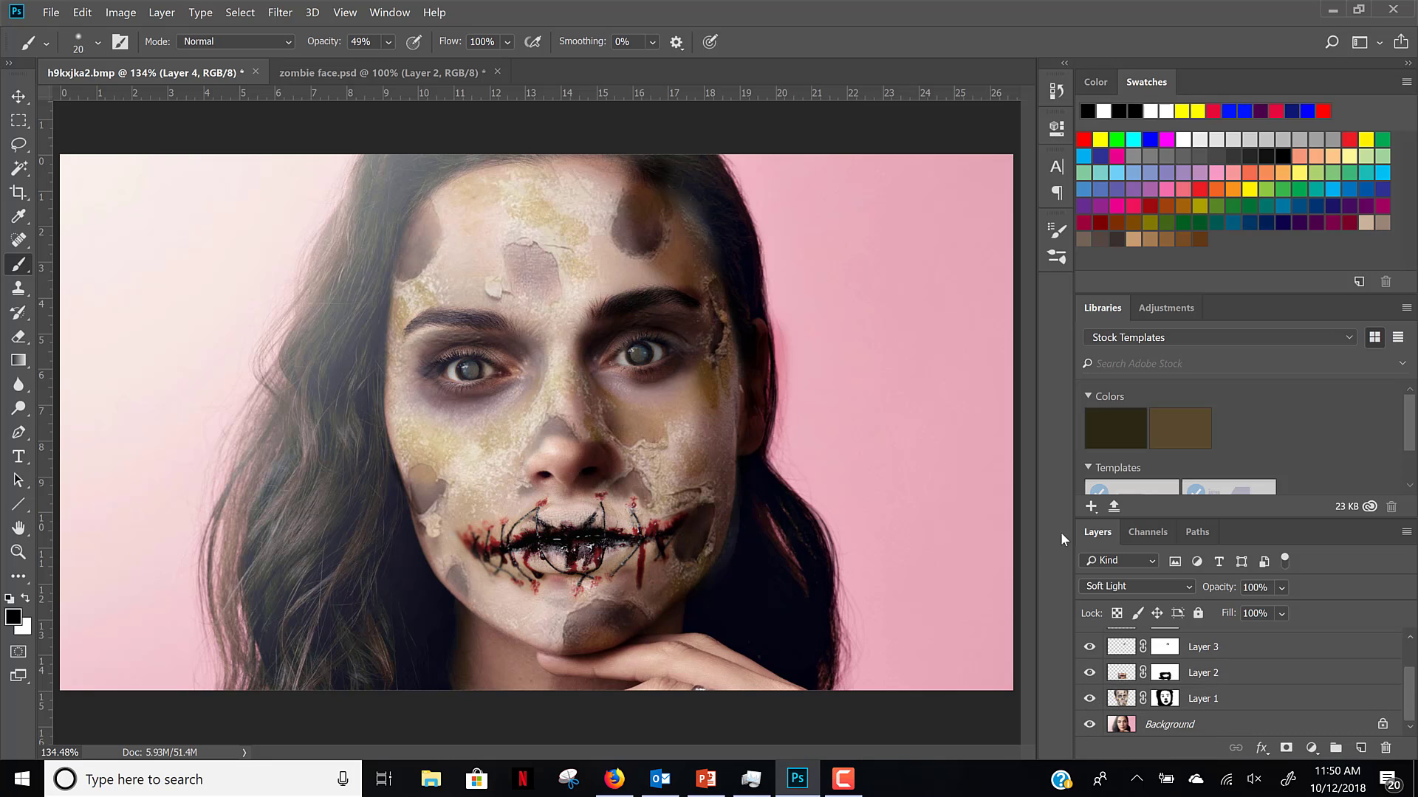
Compare the face with the shadow layer hidden and shown, and lower that layer's opacity to 73%.
scroll(1289, 691, up, 3)
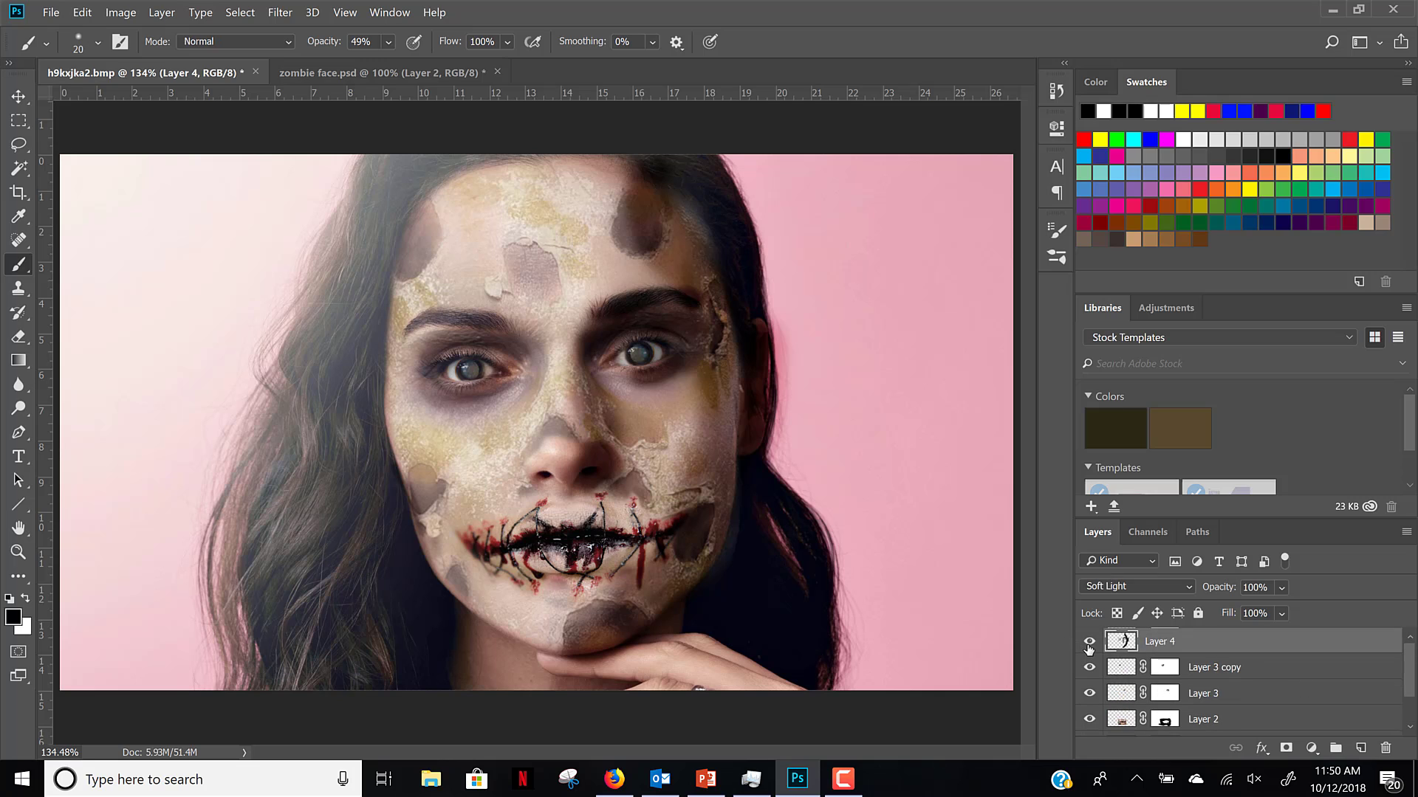
click(1088, 643)
click(1088, 642)
drag(1223, 588, 1196, 598)
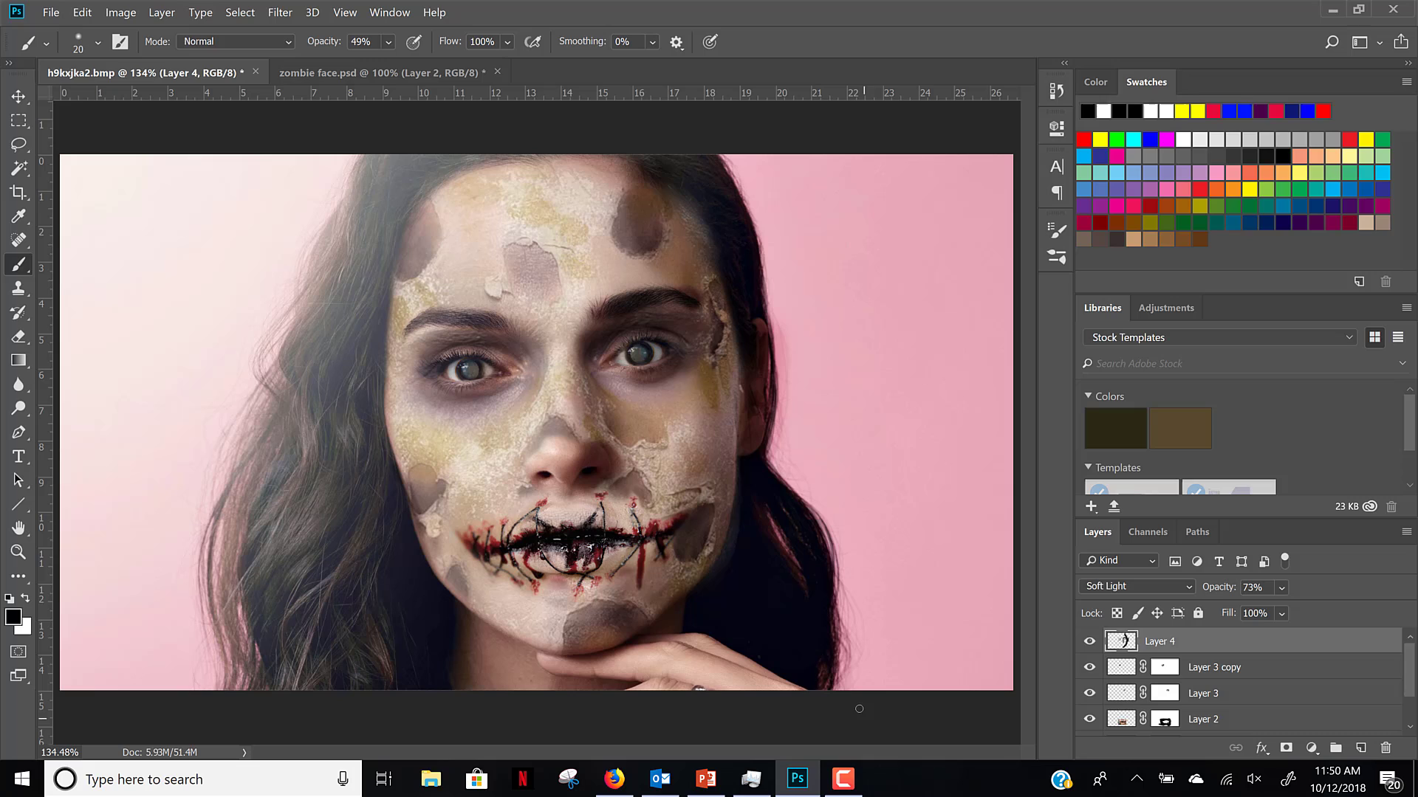
click(839, 779)
click(1357, 731)
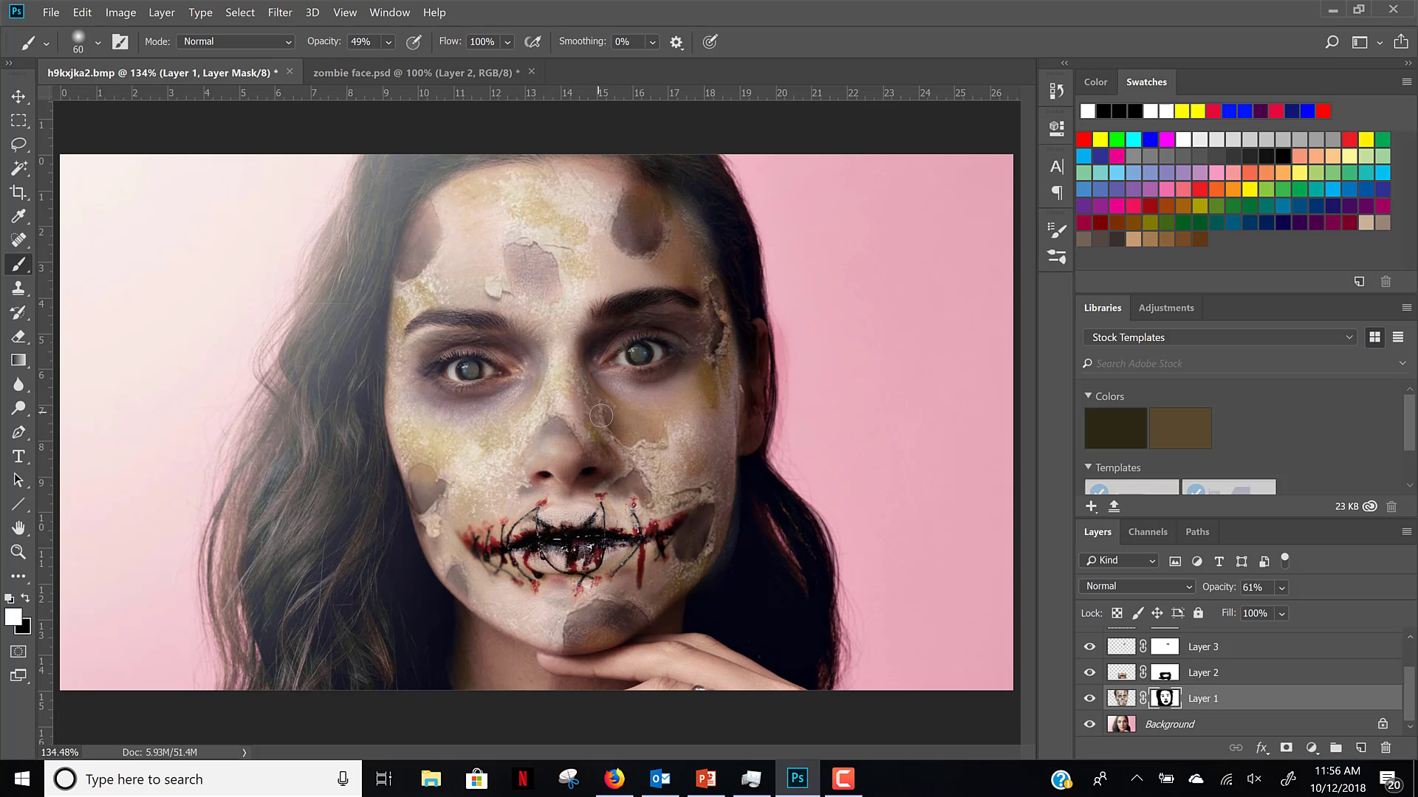
key(x)
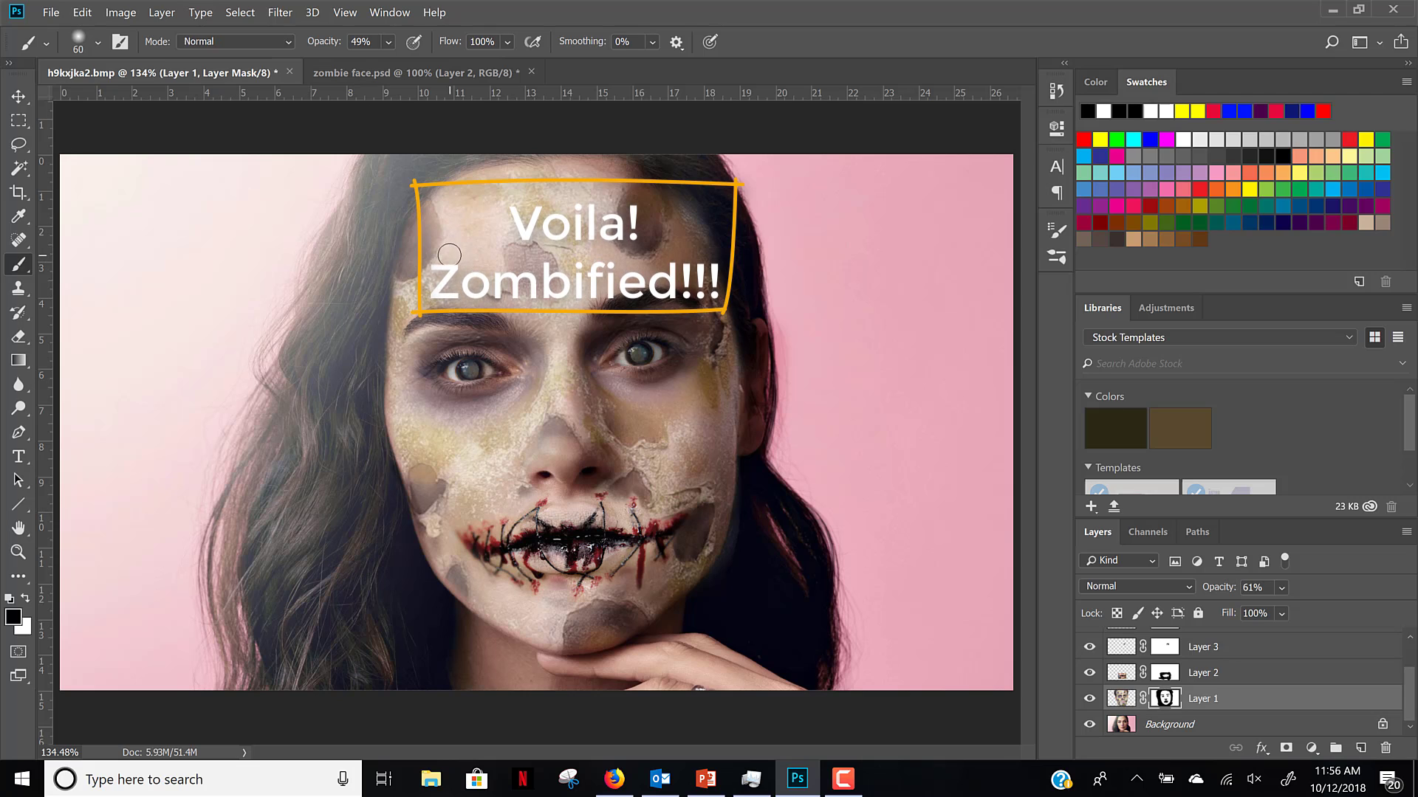
click(842, 779)
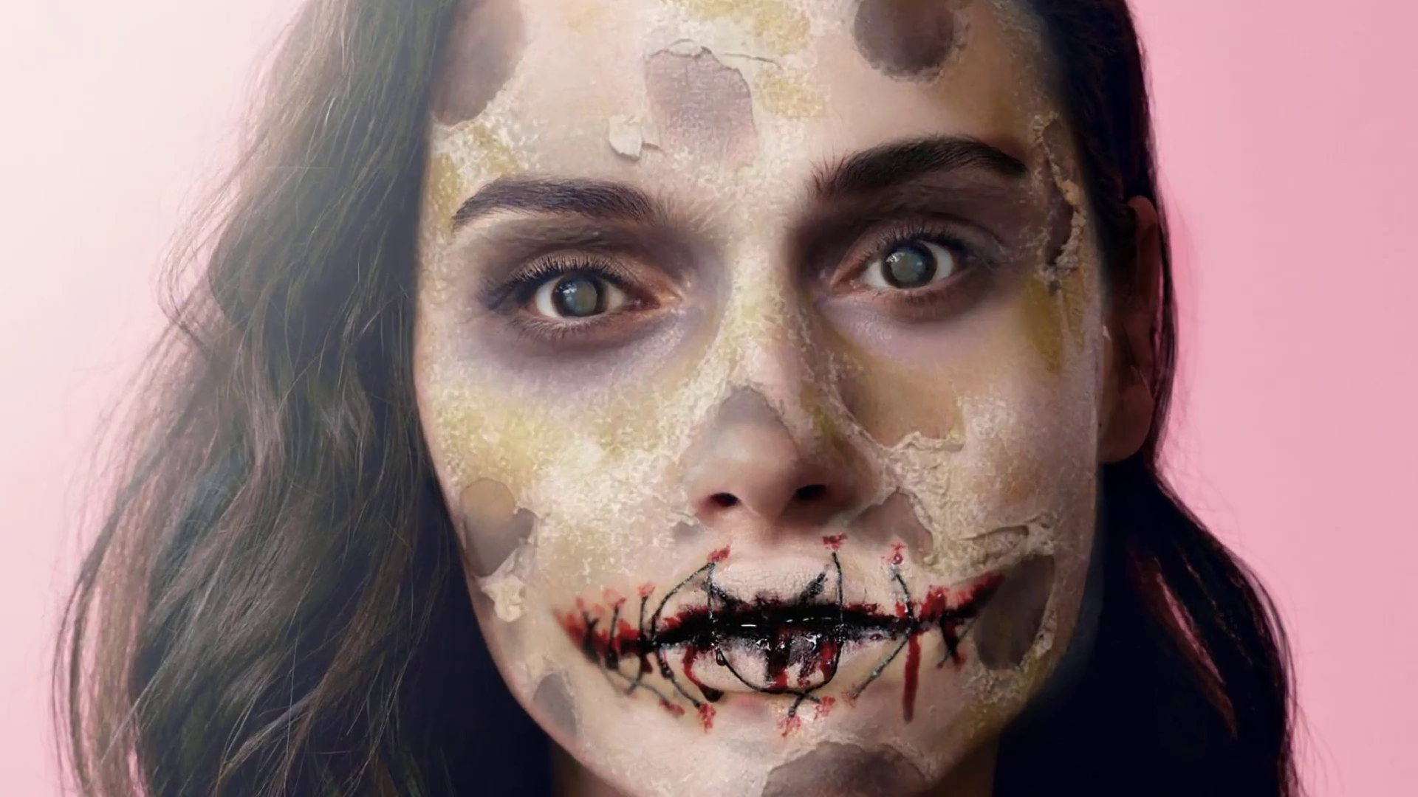